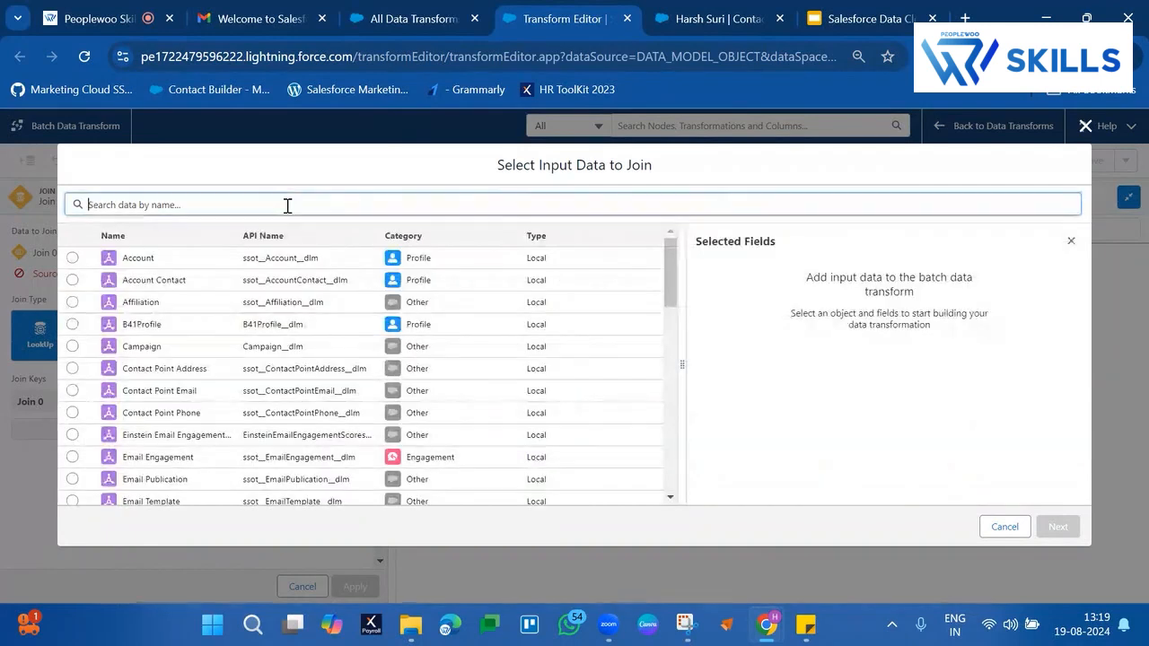
# Add Task_Home with all its fields as the data to join with Join 0, and set the join type to Left Join
pyautogui.write('task')
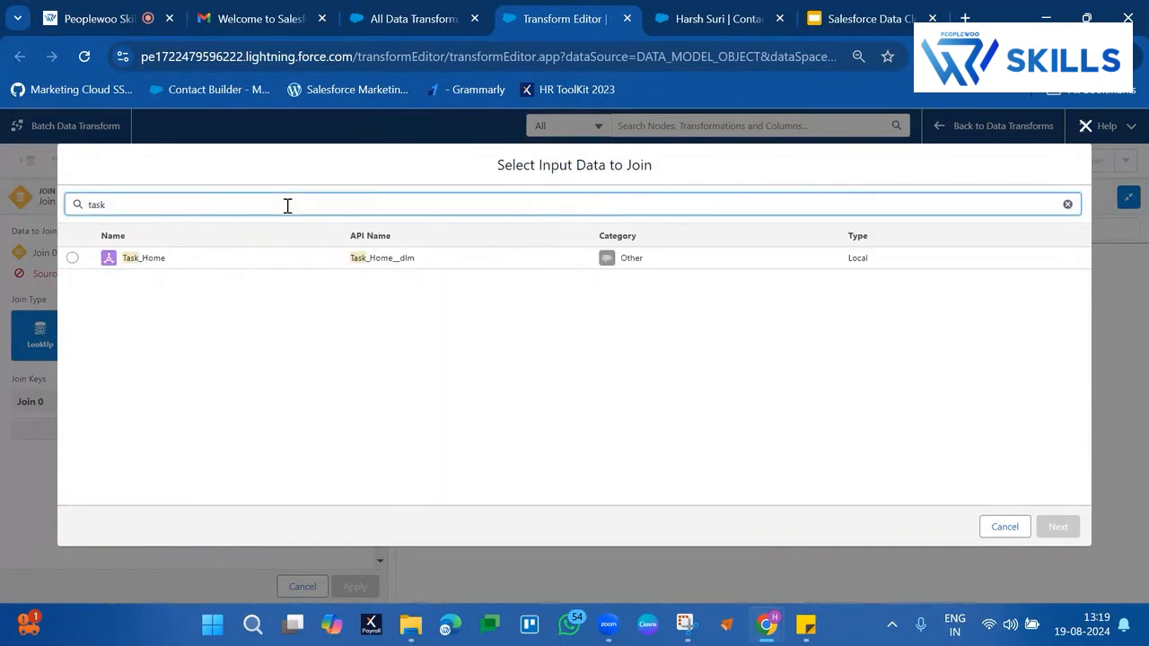
pyautogui.click(73, 258)
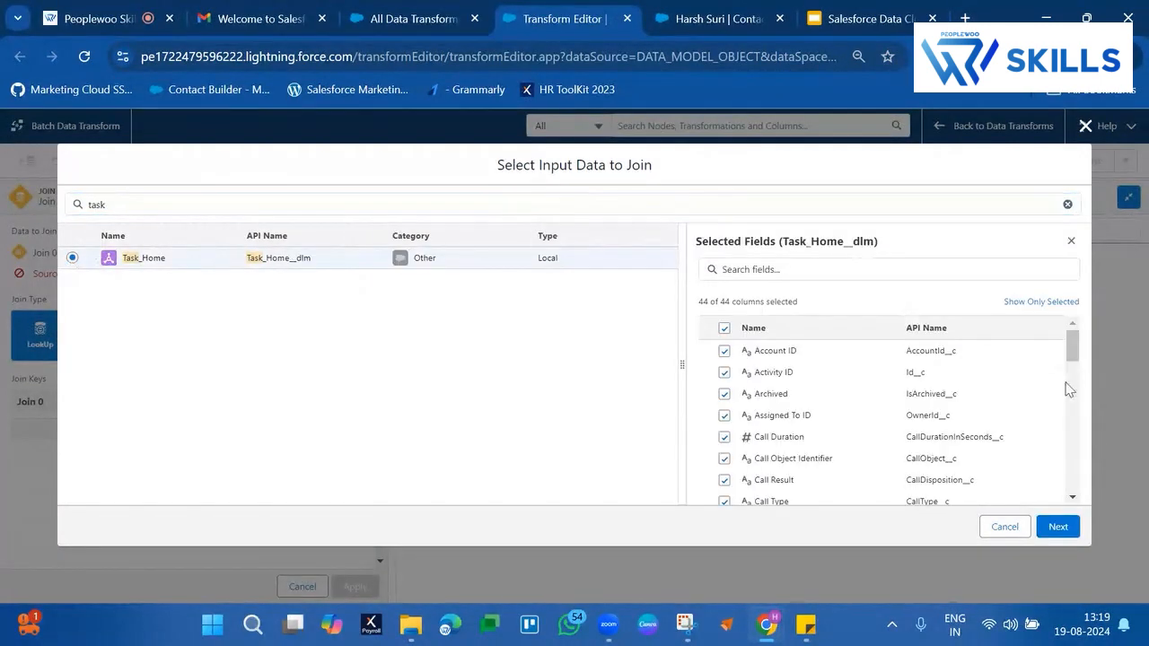
pyautogui.click(1057, 527)
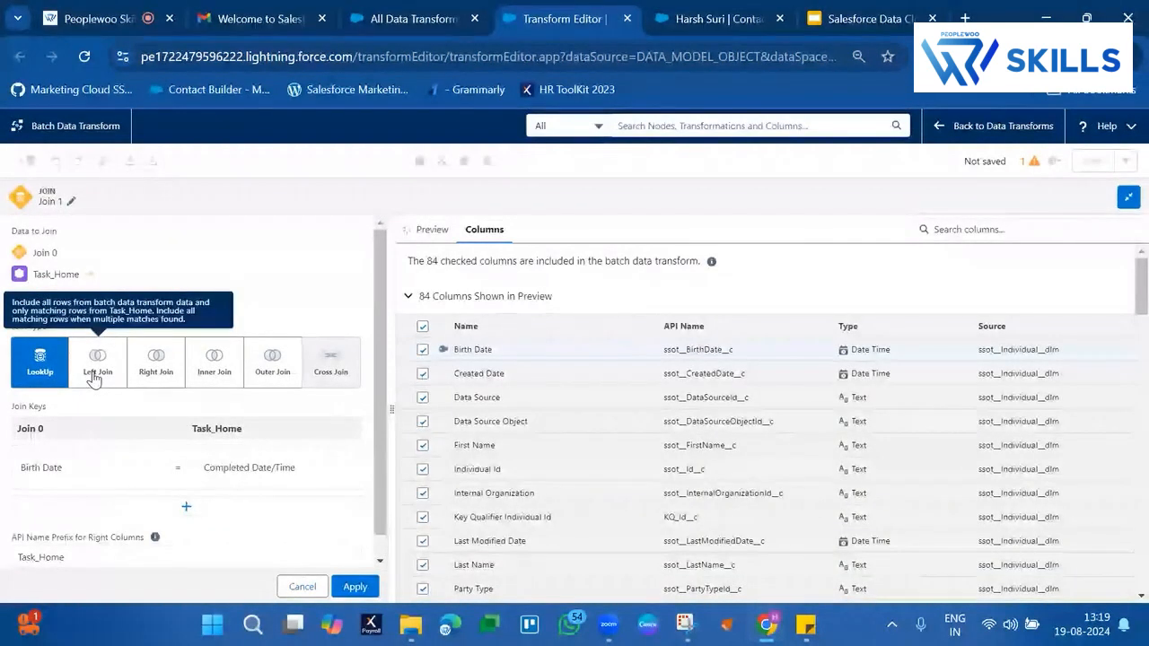
pyautogui.click(89, 384)
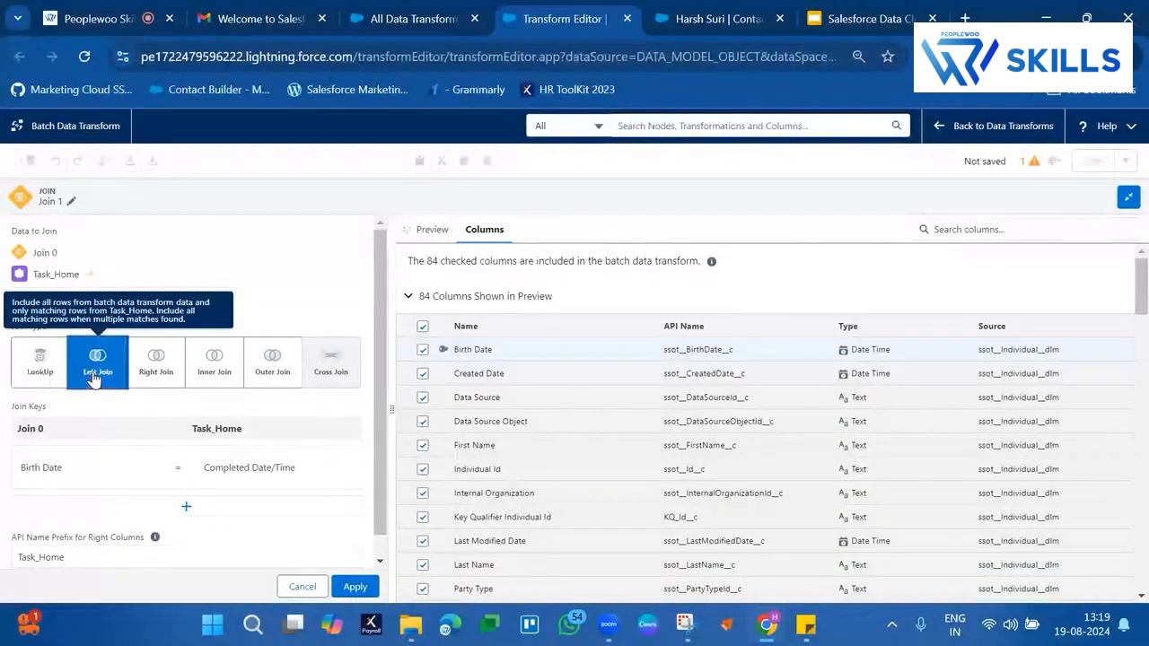
# Set the Join 0 side of the join key to Individual Id and search the Task_Home columns for "name"
pyautogui.click(244, 458)
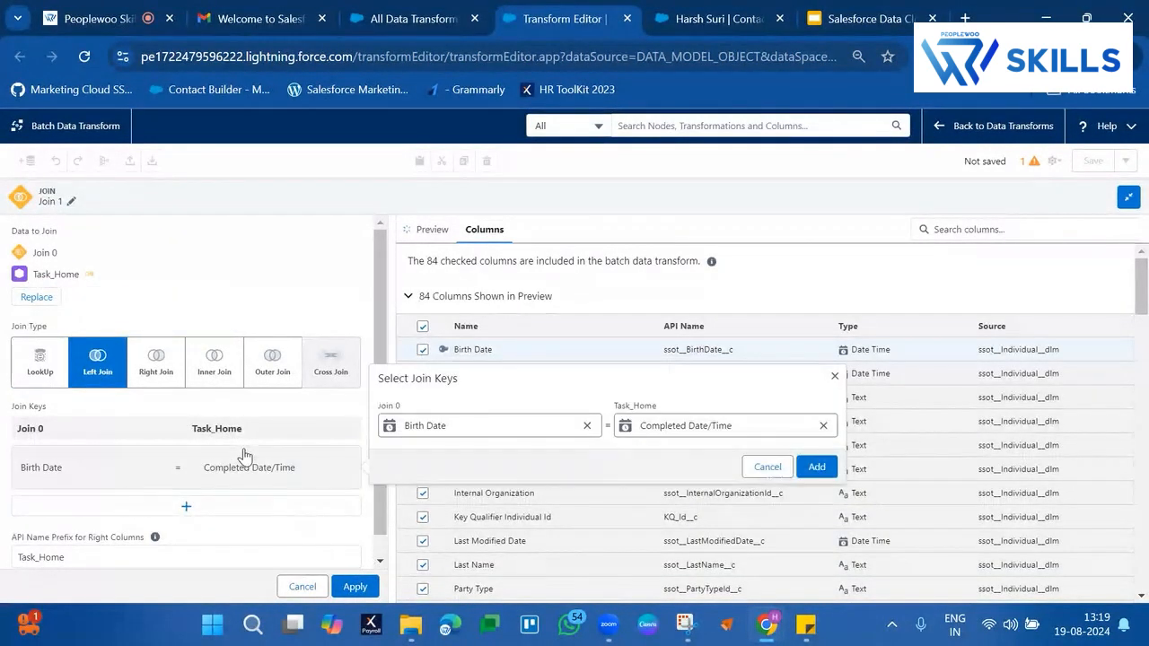
pyautogui.click(587, 426)
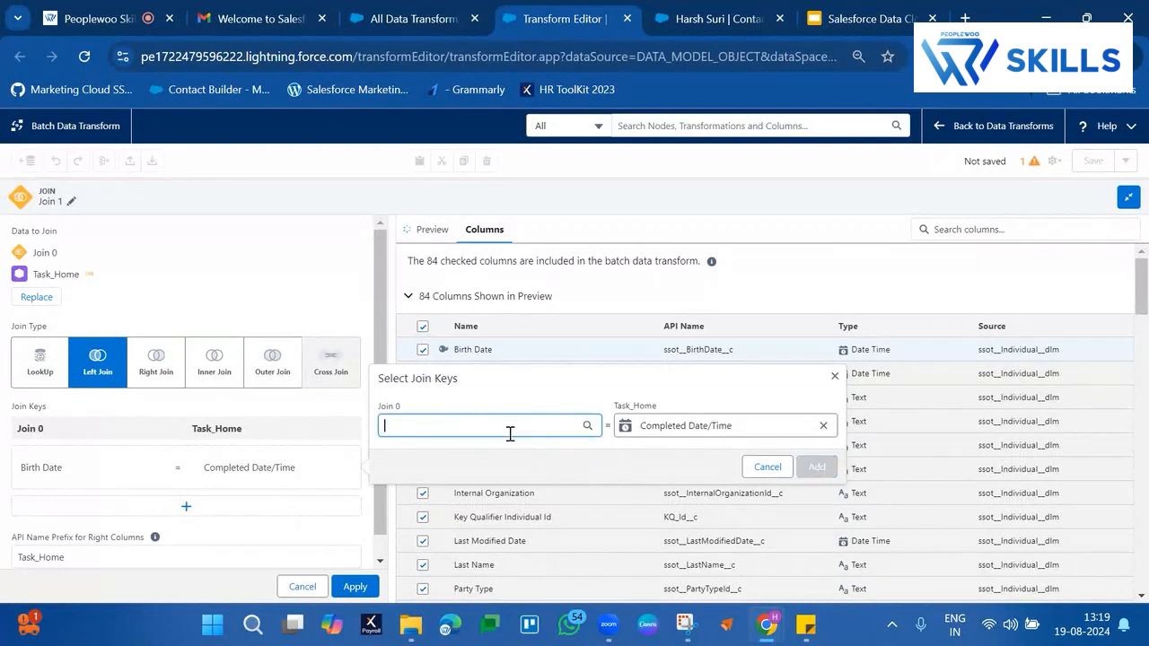
pyautogui.click(508, 433)
pyautogui.write('indiv')
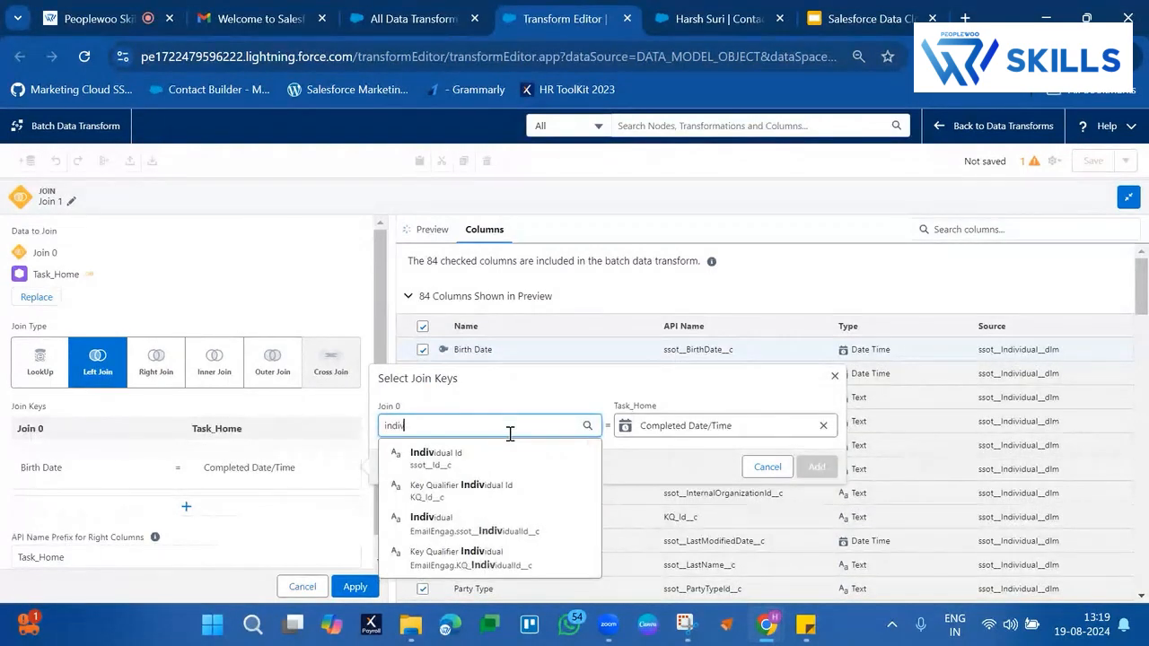
pyautogui.click(459, 457)
pyautogui.click(822, 426)
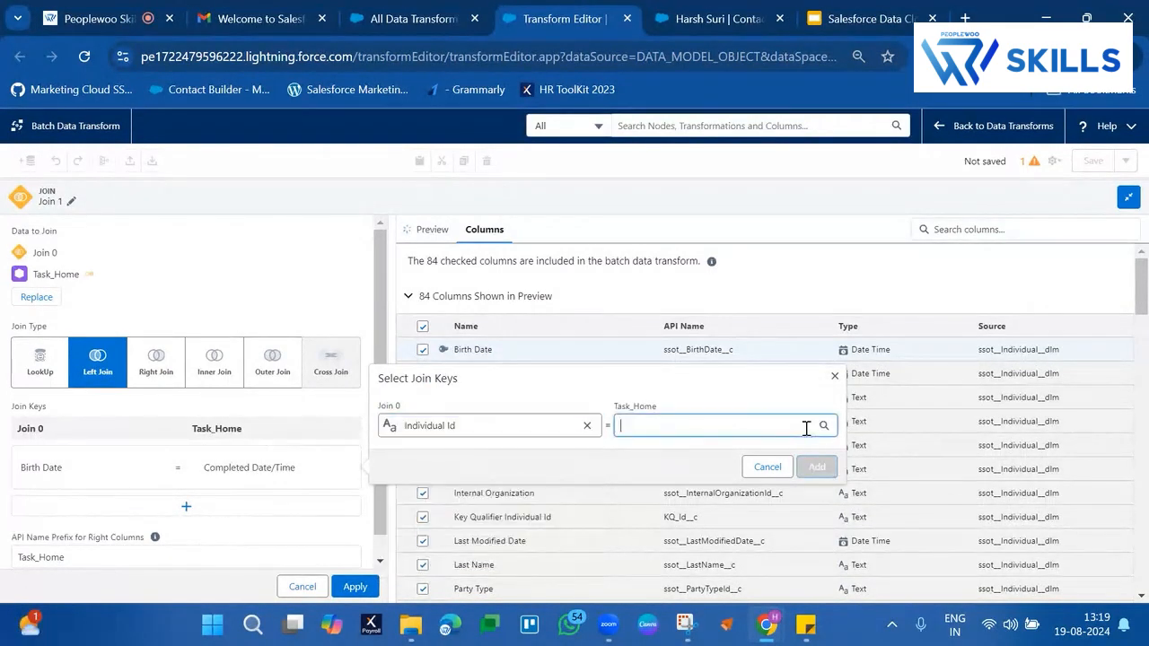
pyautogui.write('name')
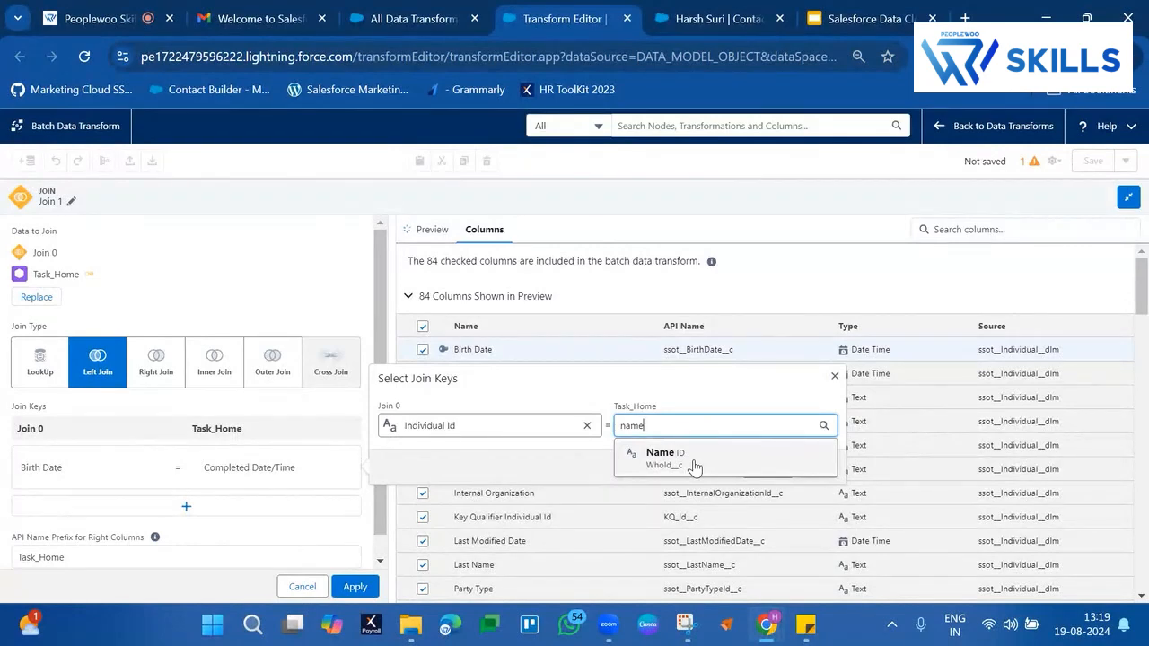
# Check the record ID in the web address of the open contact record, and return to the transform editor
pyautogui.click(718, 18)
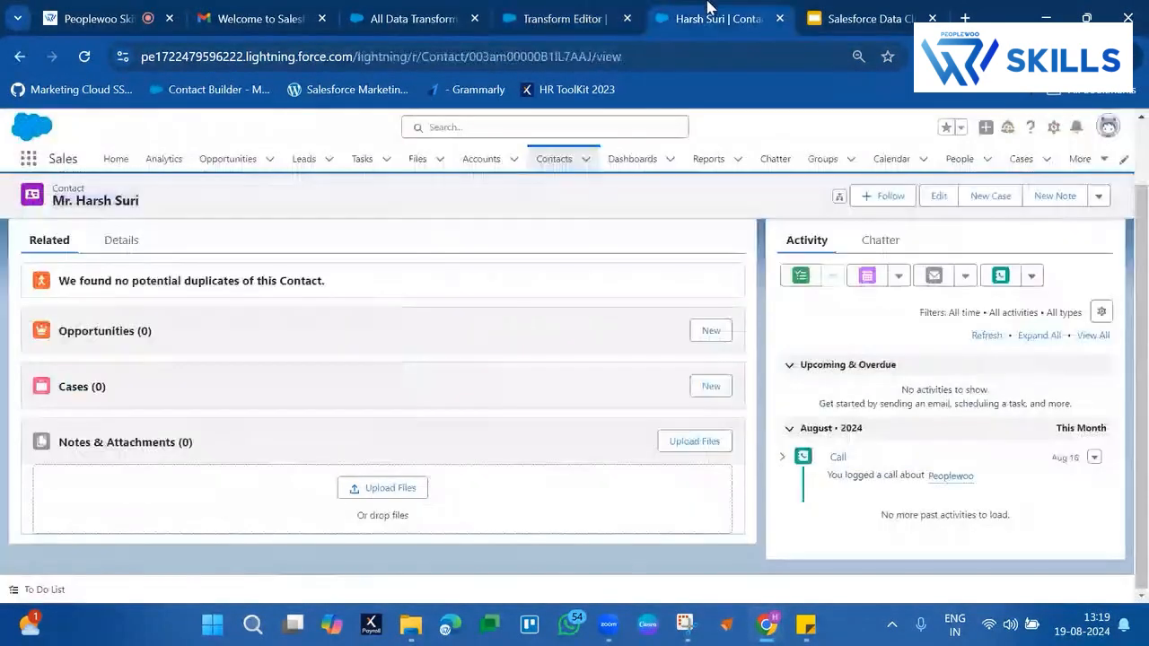
pyautogui.doubleClick(498, 57)
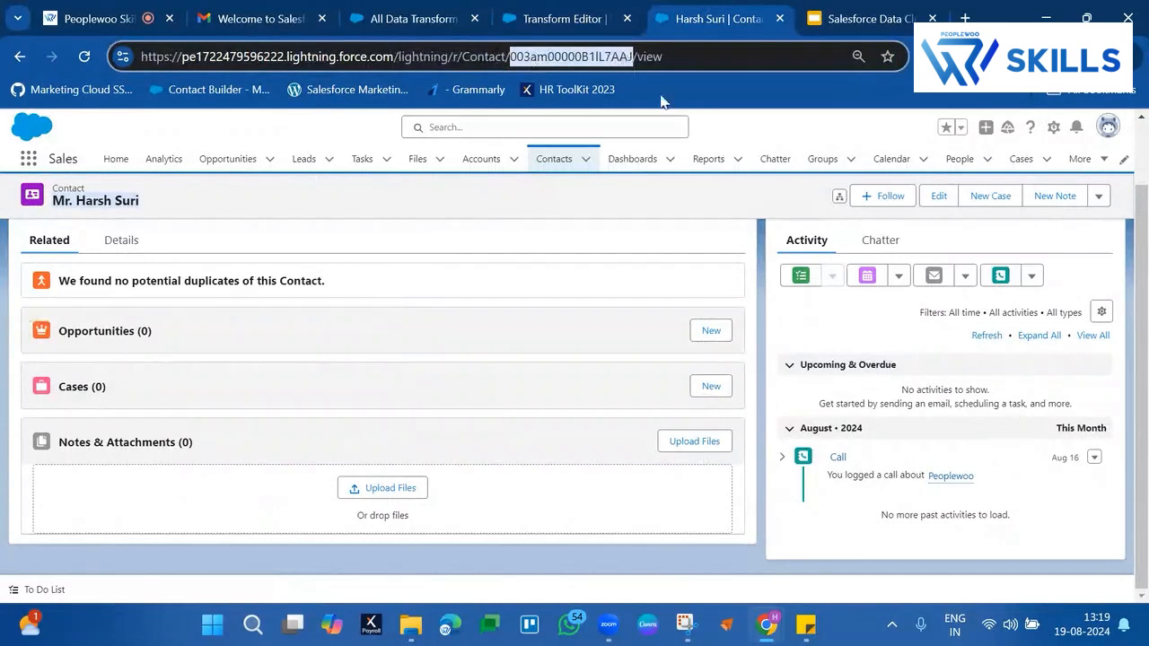
pyautogui.click(556, 18)
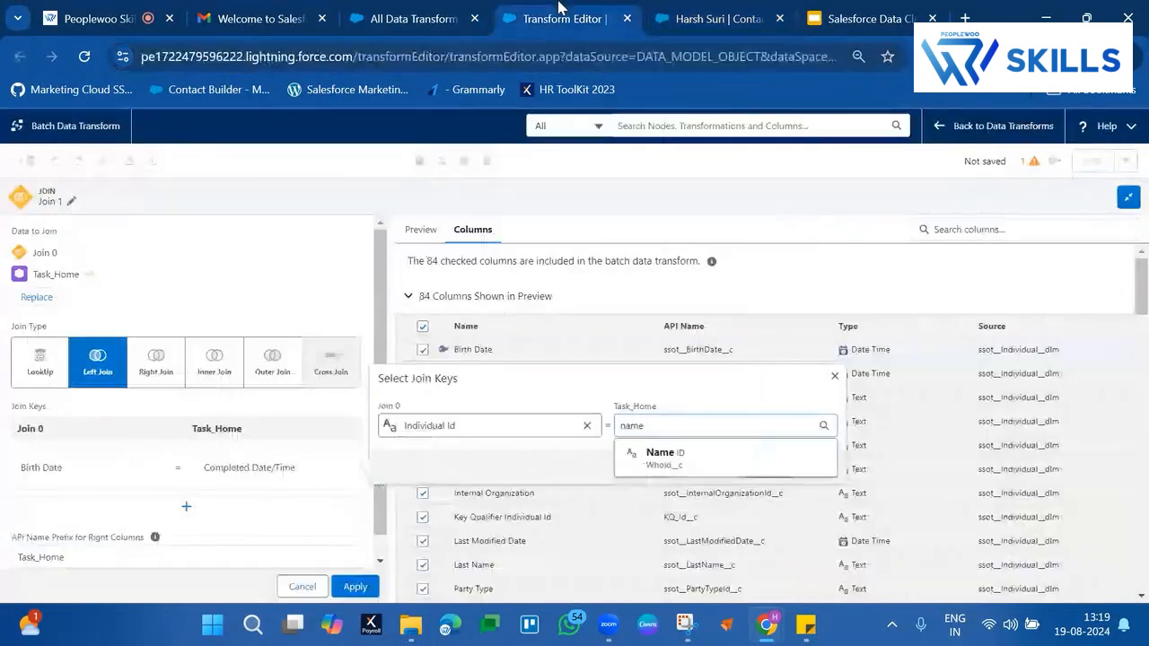
# Set the Task_Home join key to Name ID, apply the Join 1 settings and return to the full canvas
pyautogui.press('BackSpace')
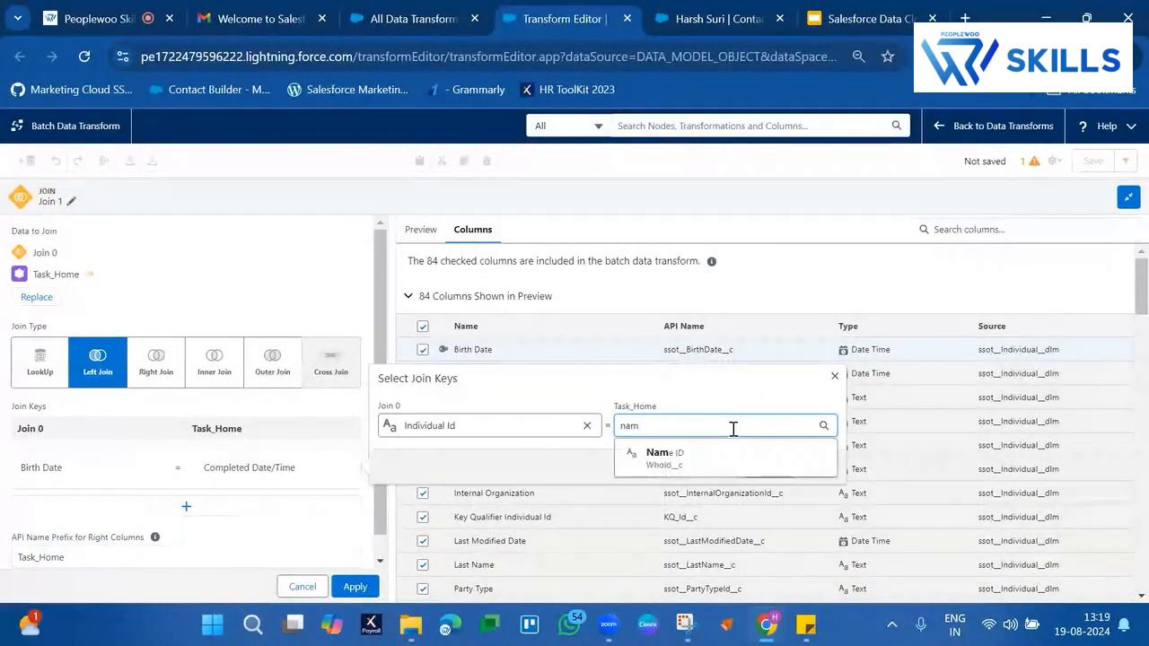
pyautogui.click(703, 458)
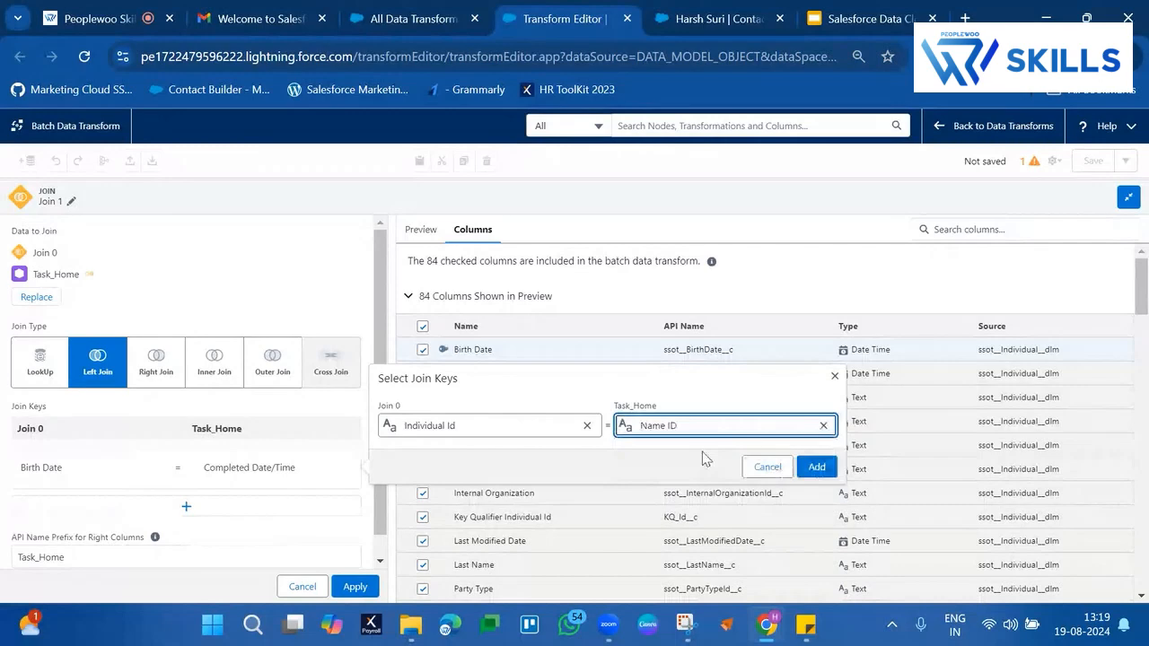
pyautogui.click(811, 468)
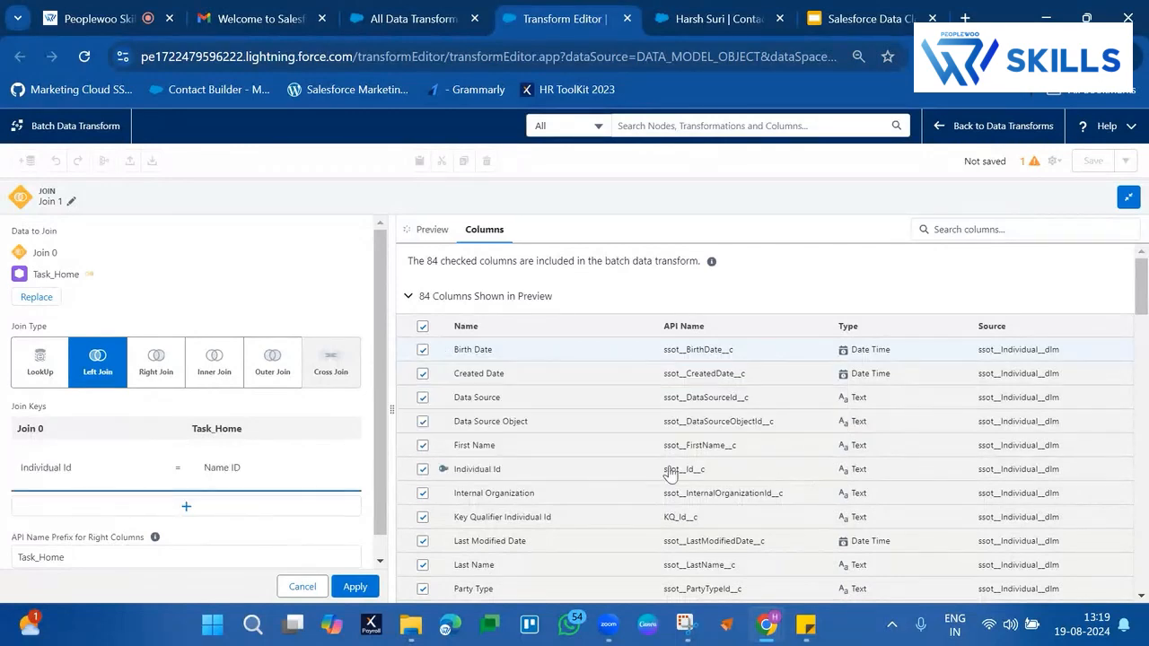
pyautogui.click(359, 586)
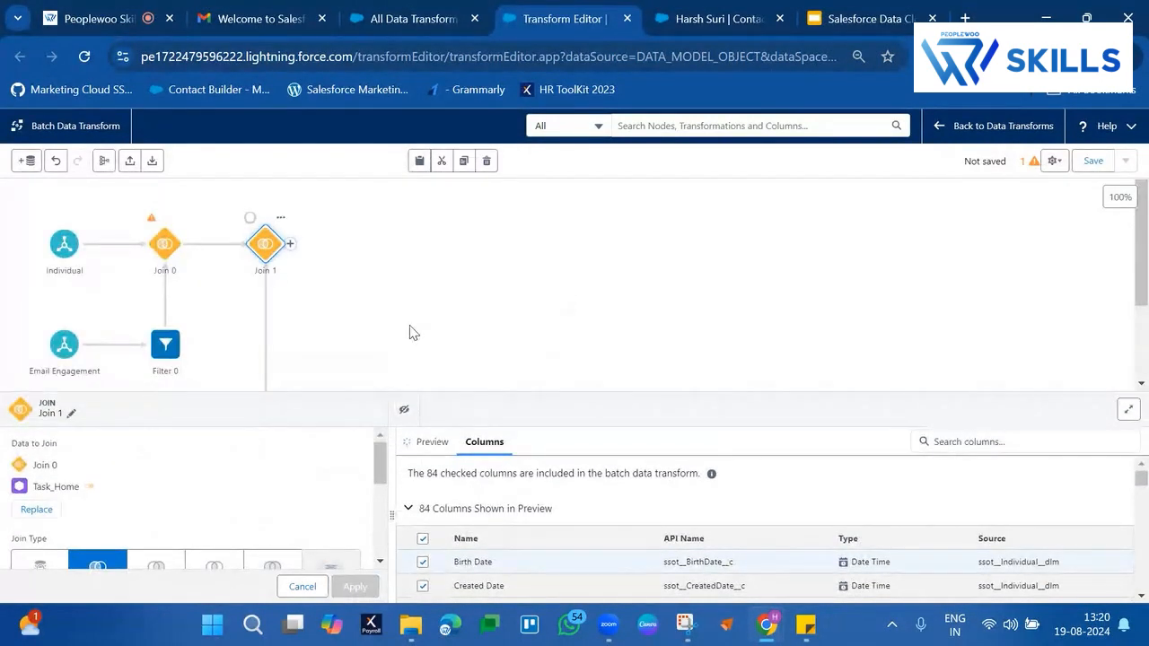
pyautogui.click(410, 329)
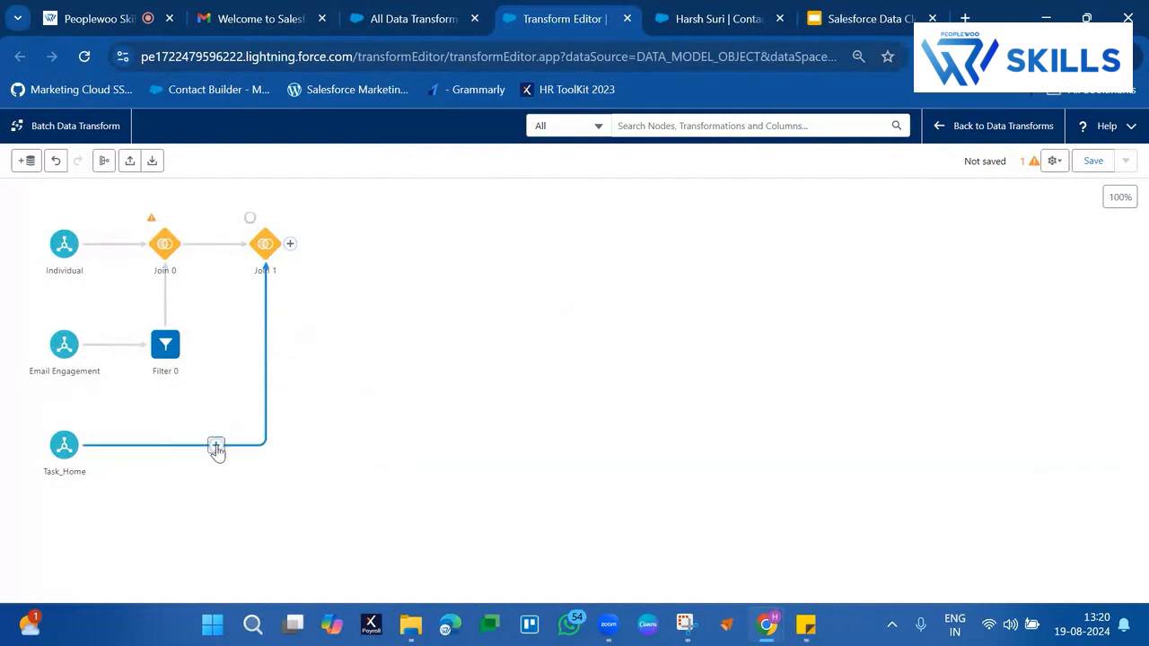
# Insert a Filter node between Task_Home and Join 1 and choose Subject as its filter column
pyautogui.click(216, 447)
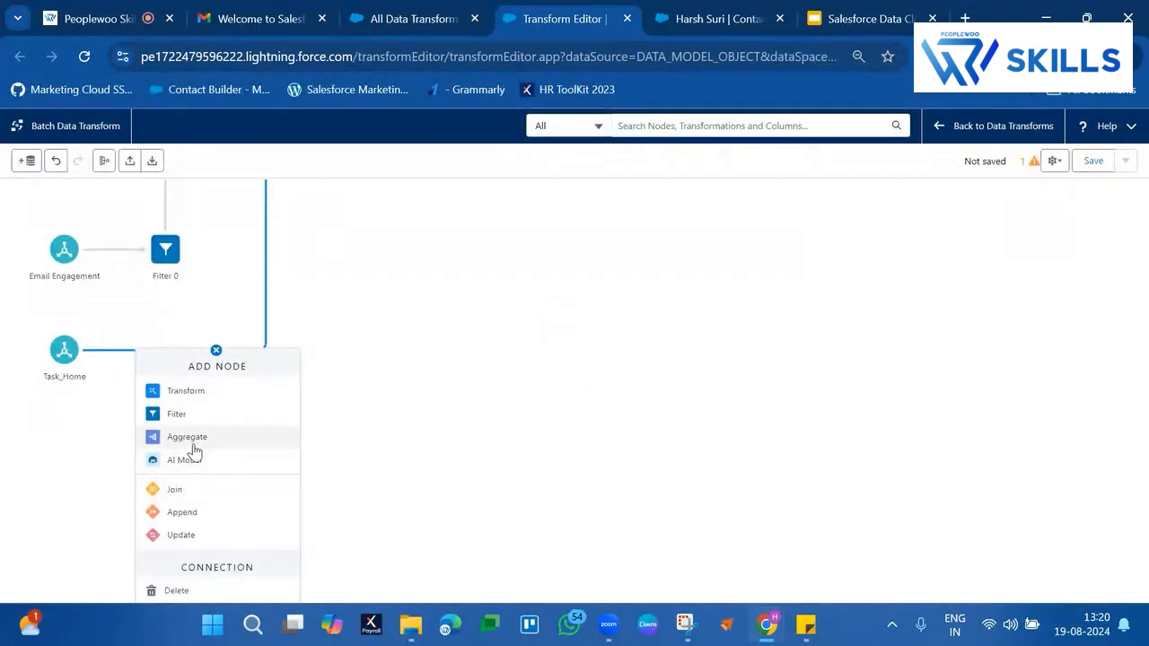
pyautogui.click(205, 415)
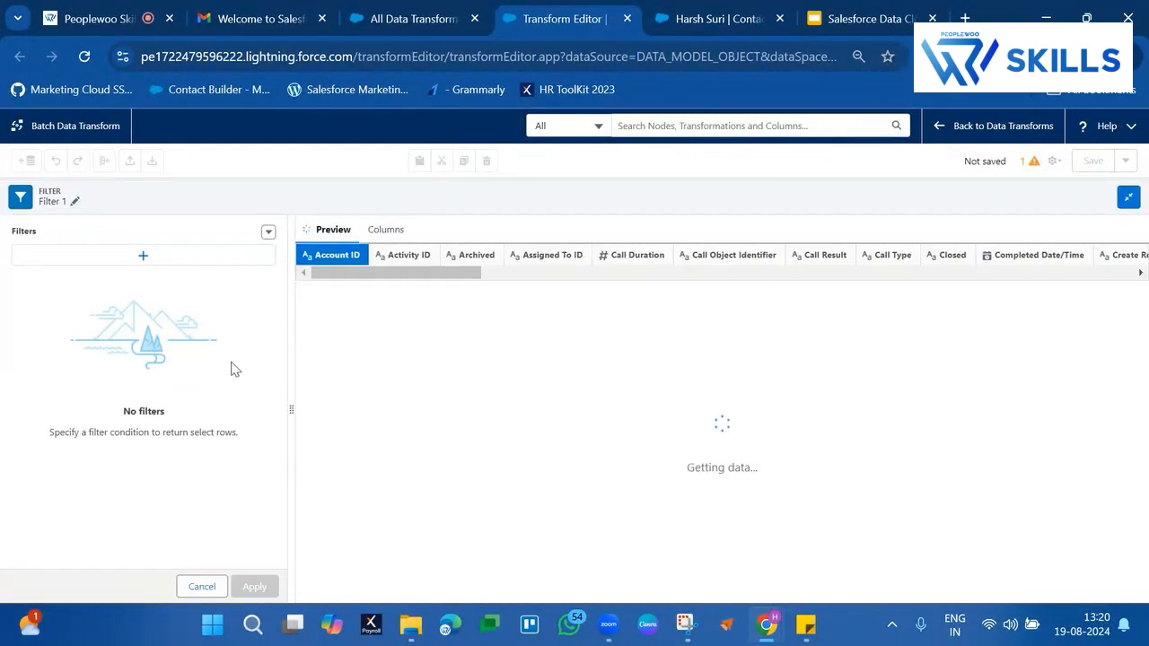
pyautogui.click(182, 258)
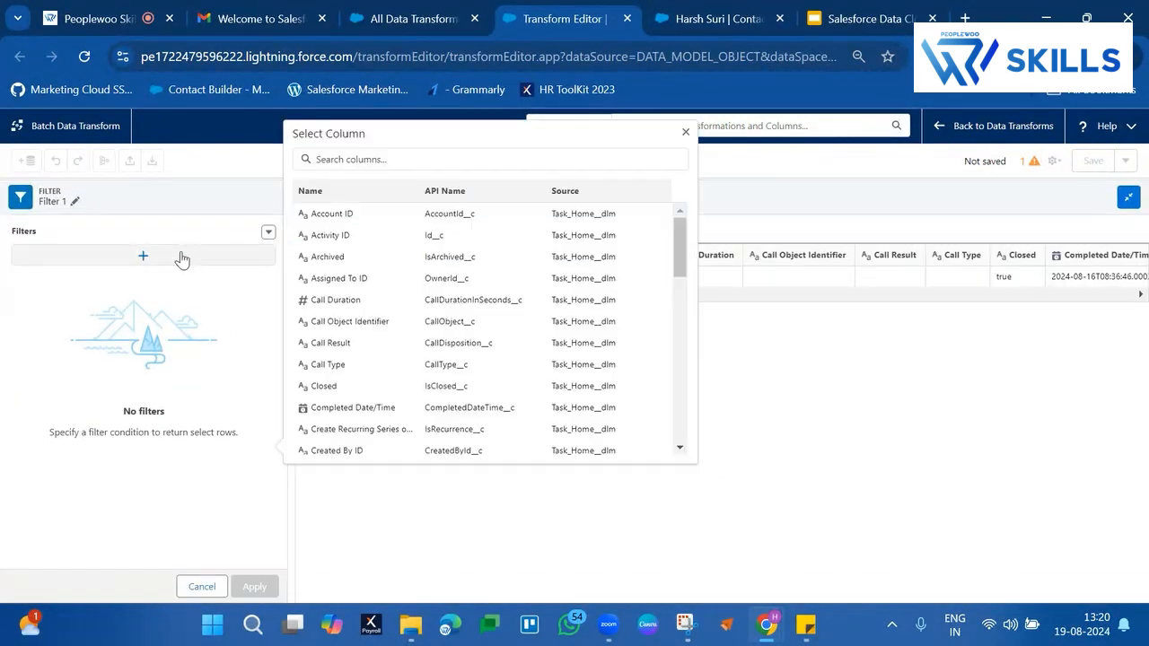
pyautogui.click(403, 161)
pyautogui.write('sub')
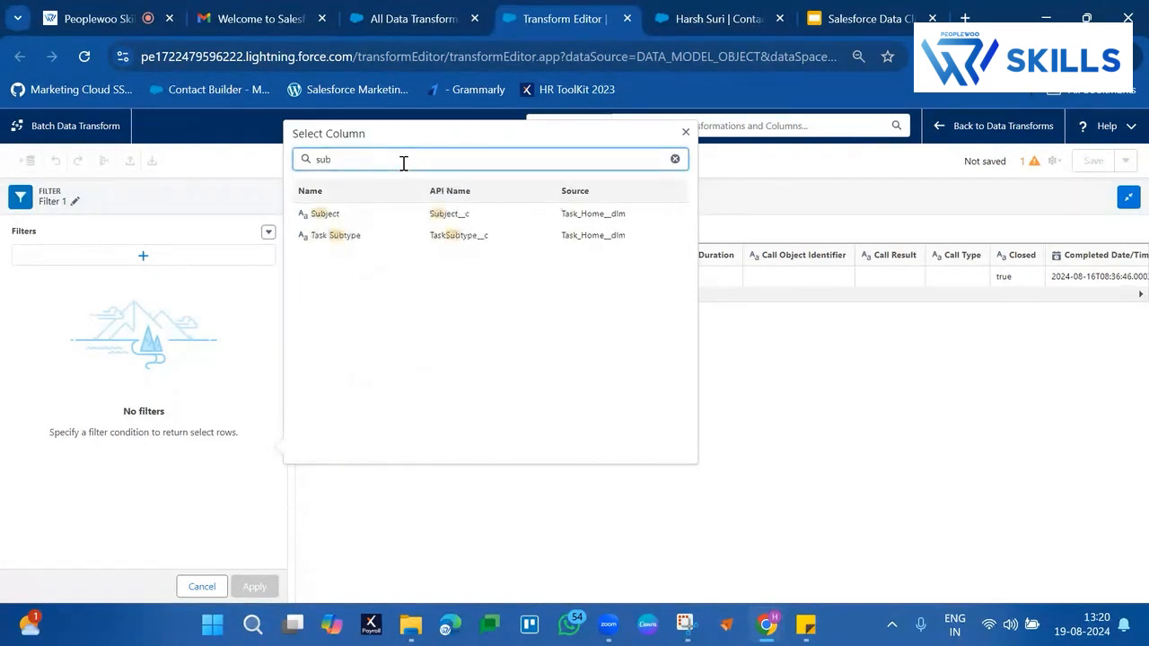
pyautogui.click(323, 213)
# Set the Subject filter to equals Call and apply it to the Task_Home filter node
pyautogui.click(395, 240)
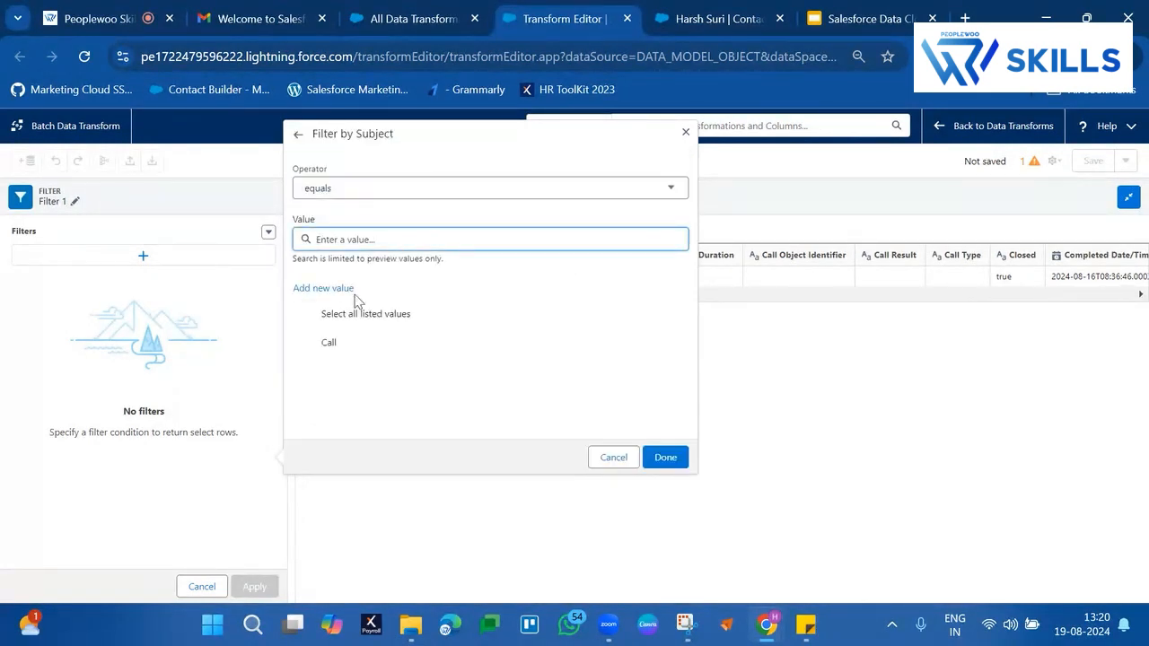
pyautogui.click(327, 341)
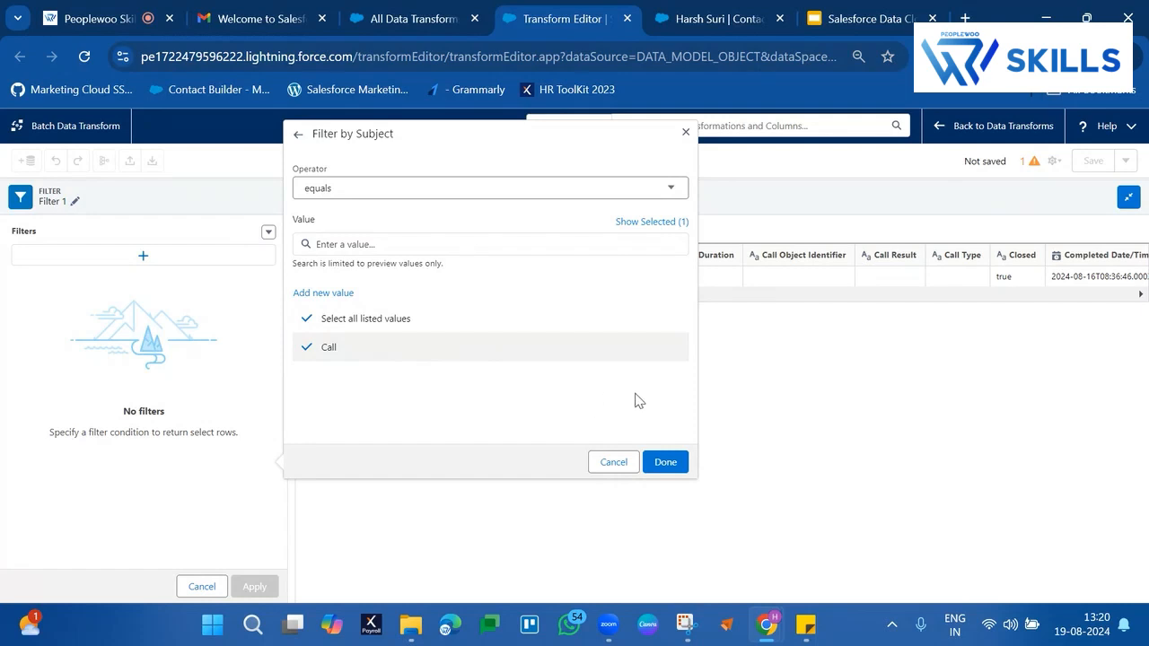
pyautogui.click(664, 462)
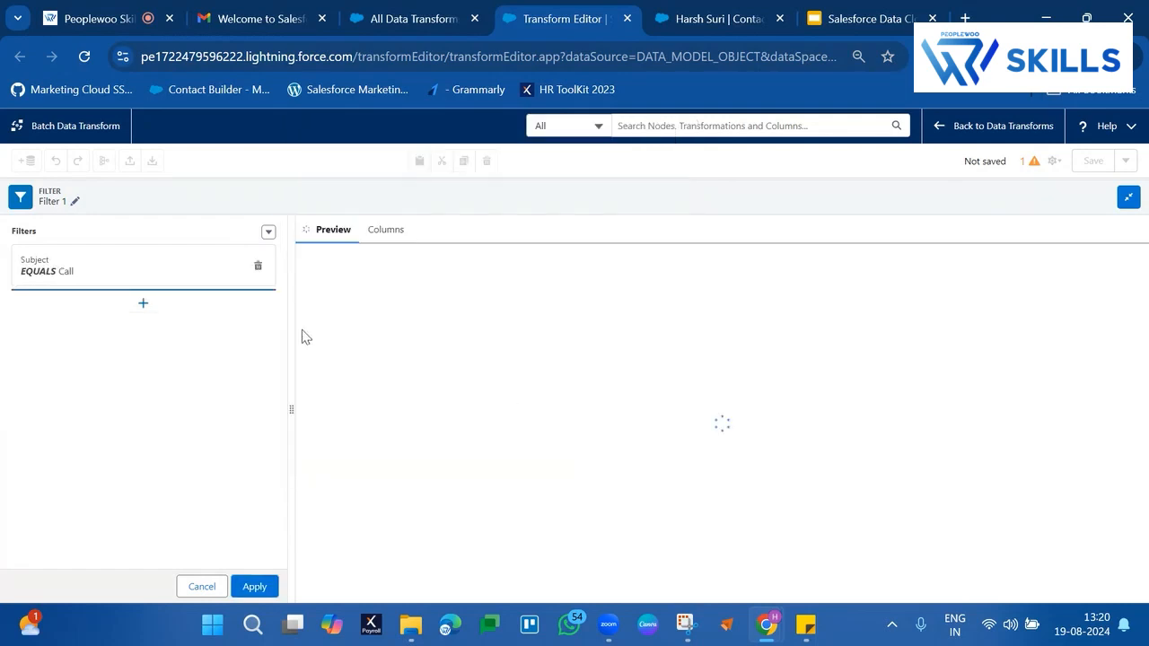
pyautogui.click(256, 588)
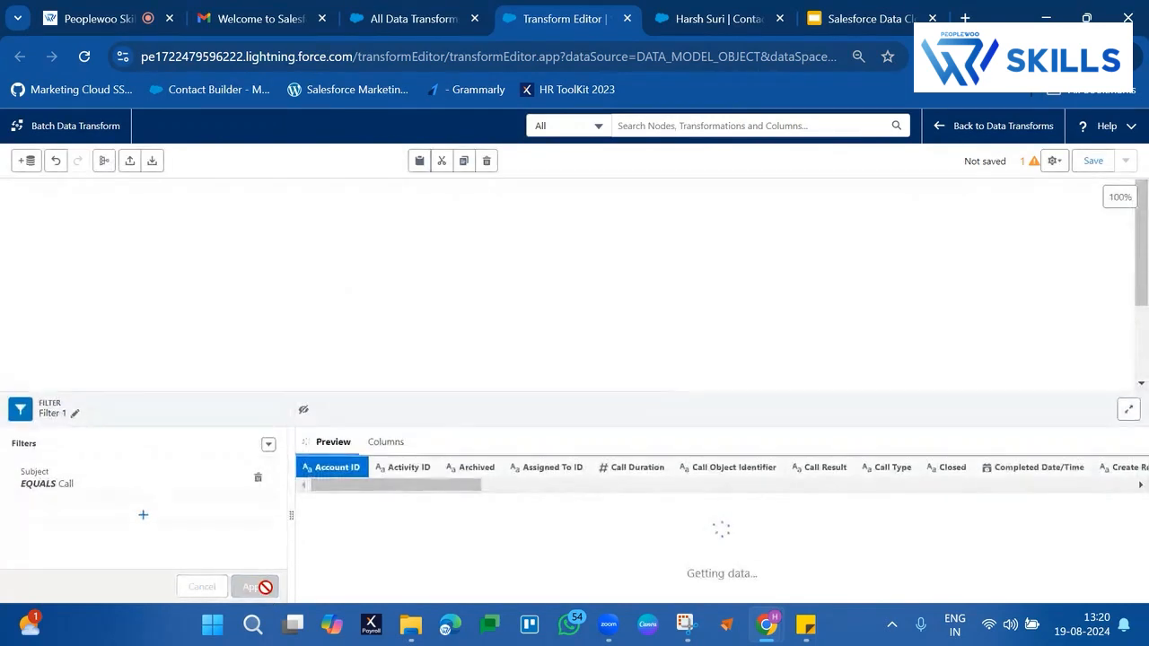
pyautogui.click(582, 293)
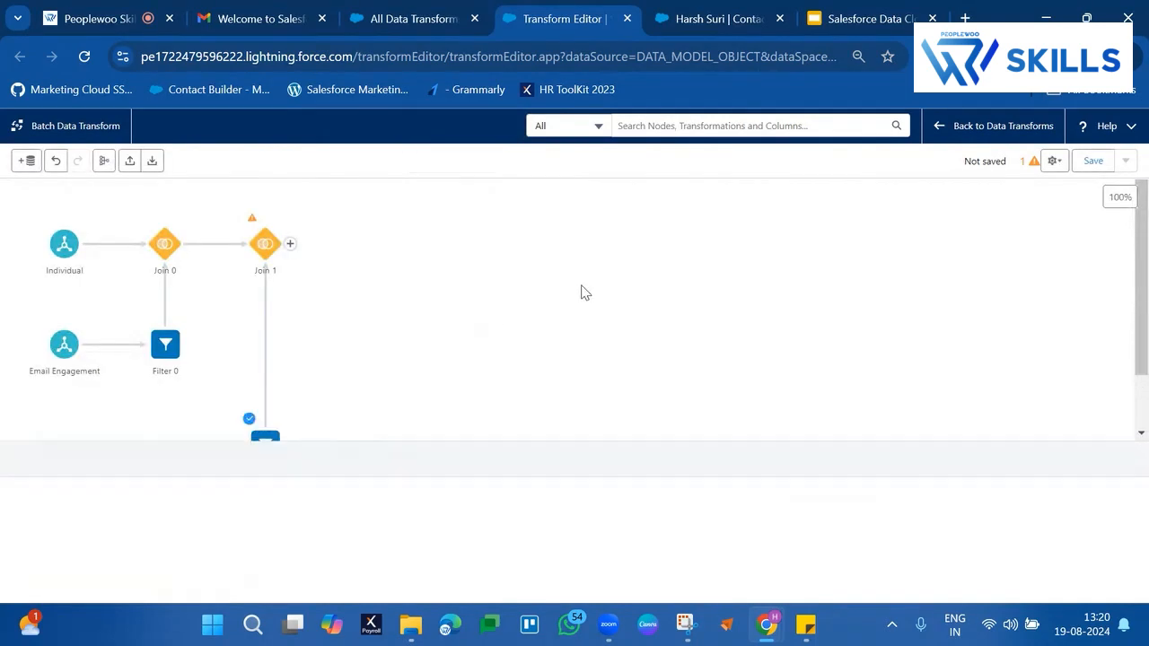
# Add a Transform node after Join 1 with a Drop Columns transformation switched to Keep
pyautogui.click(290, 244)
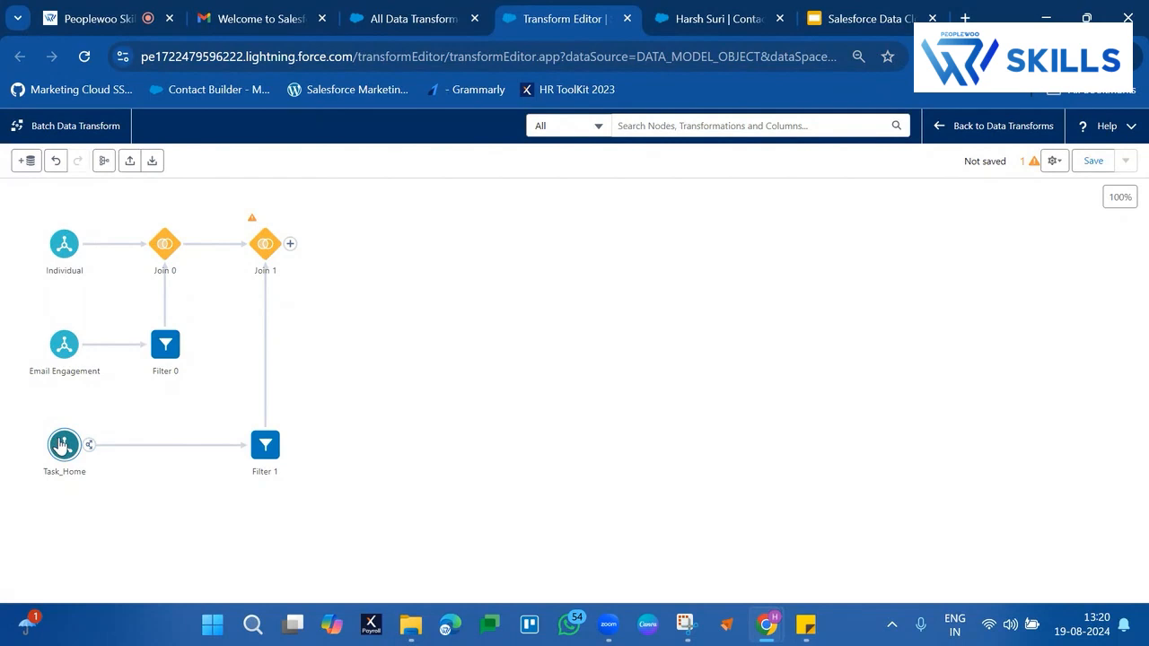
pyautogui.click(291, 245)
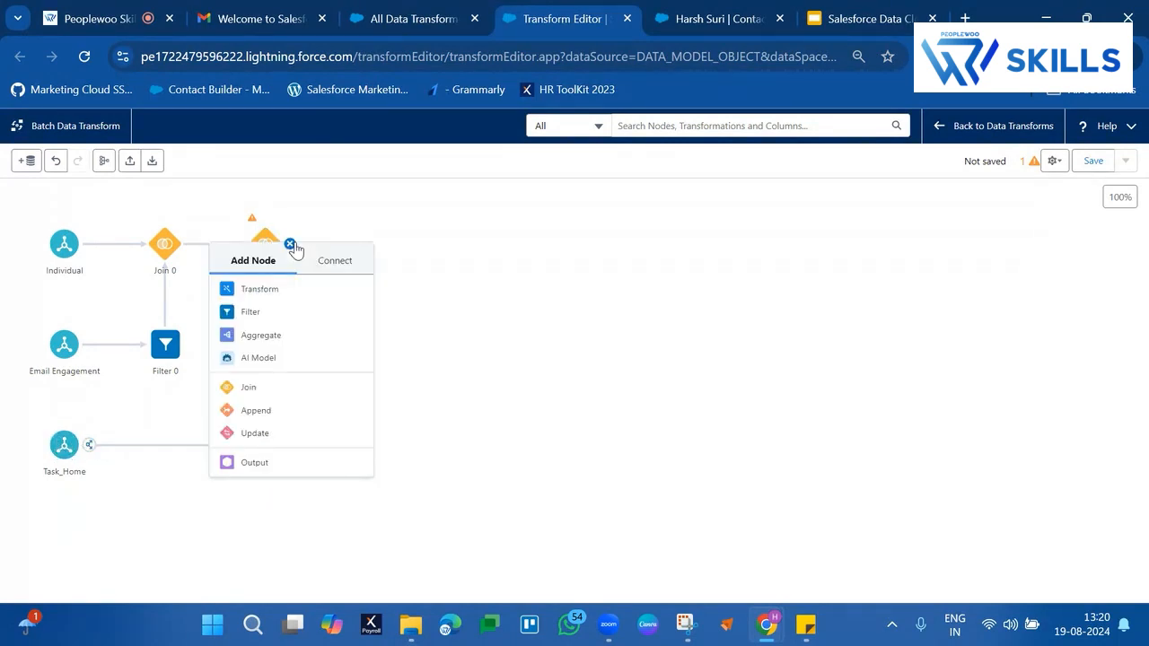
pyautogui.click(278, 291)
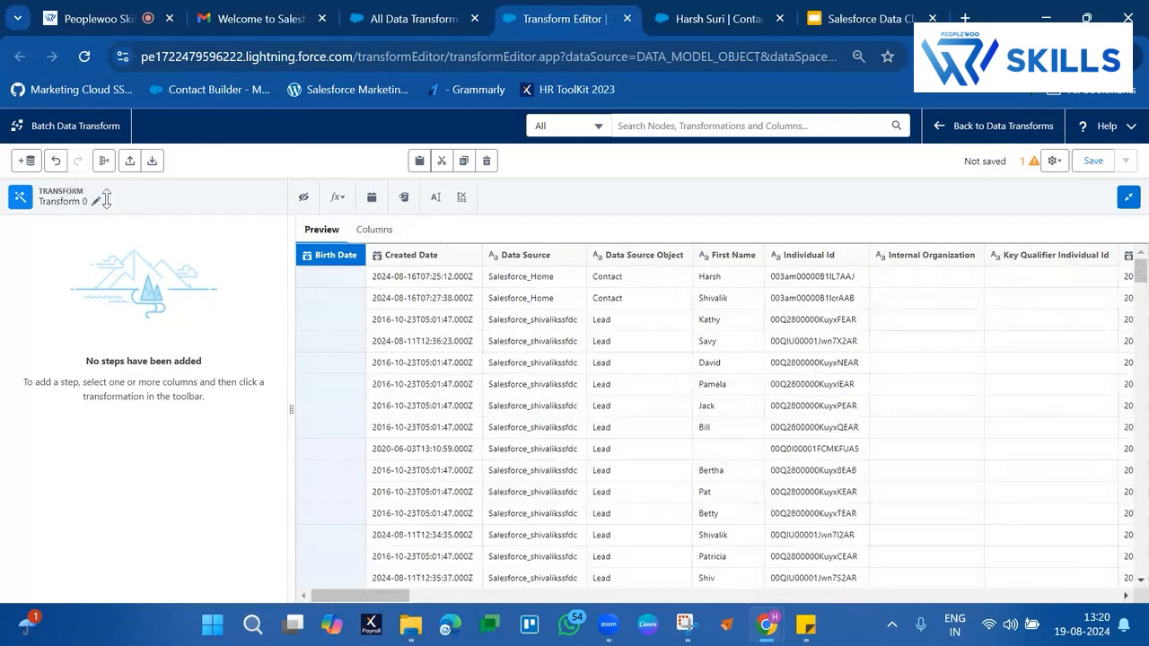
pyautogui.click(462, 198)
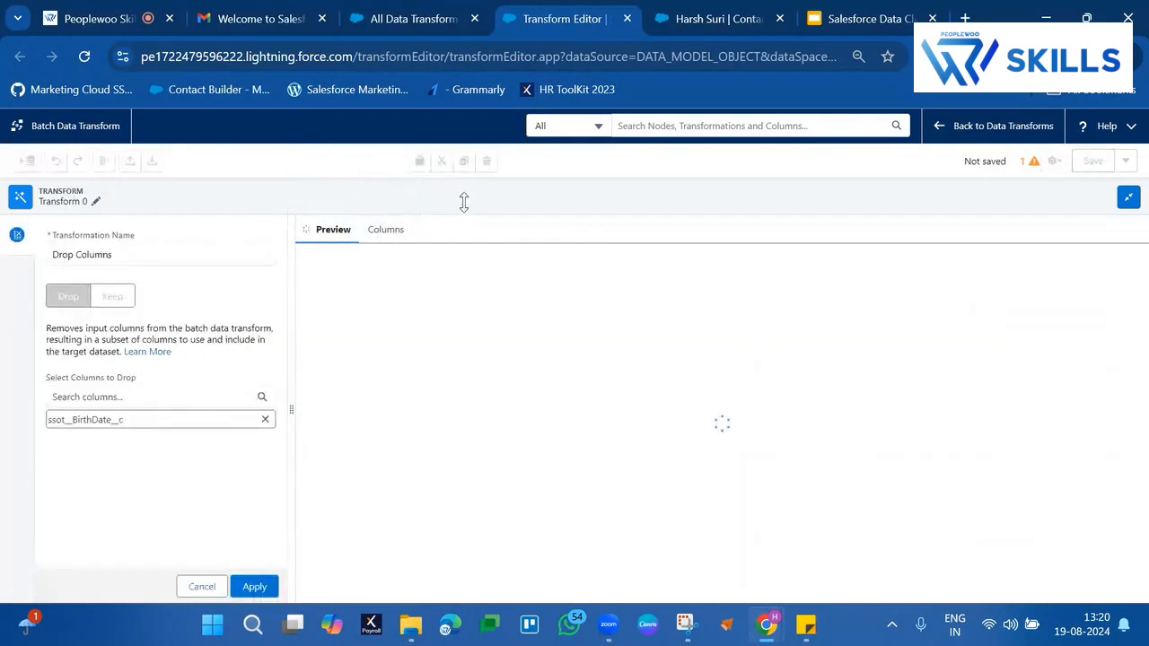
pyautogui.click(113, 300)
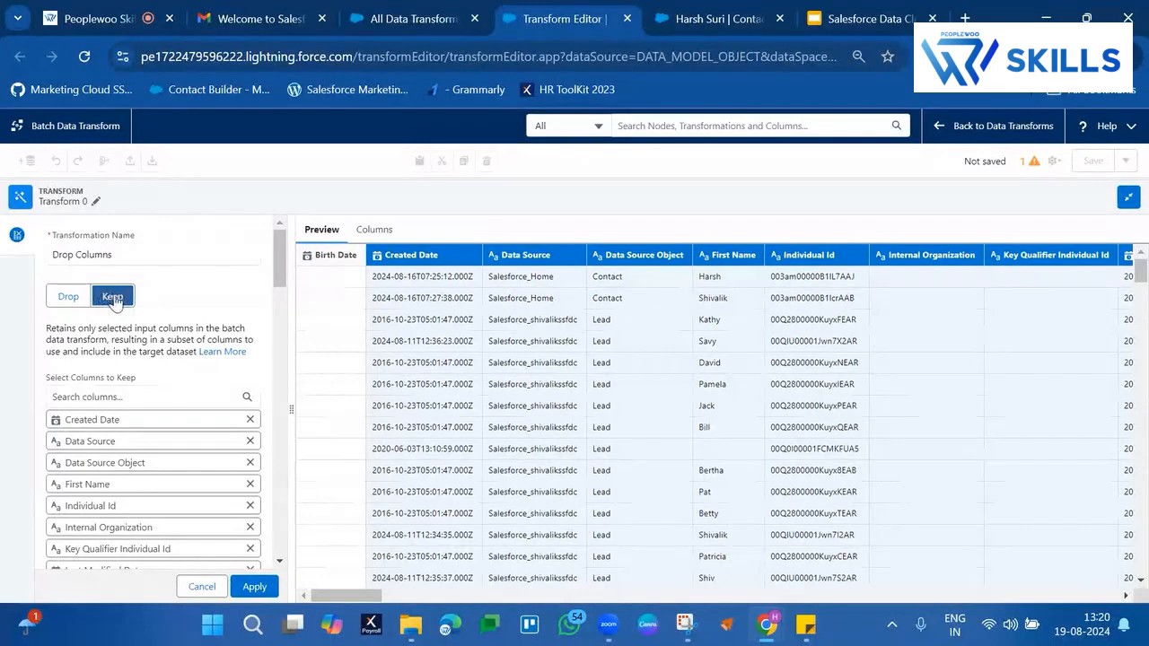
# Remove Created Date, Data Source and Data Source Object of the Individual data from the columns to keep
pyautogui.scroll(-1, 218, 305)
pyautogui.scroll(-1, 218, 304)
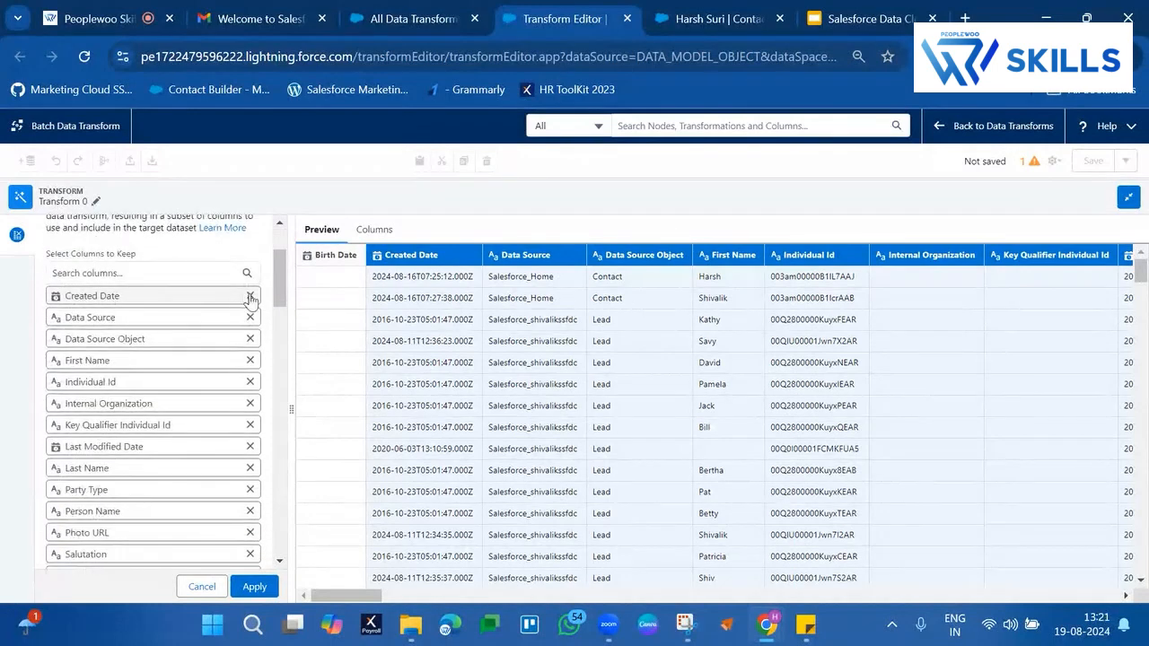
pyautogui.click(250, 297)
pyautogui.click(251, 297)
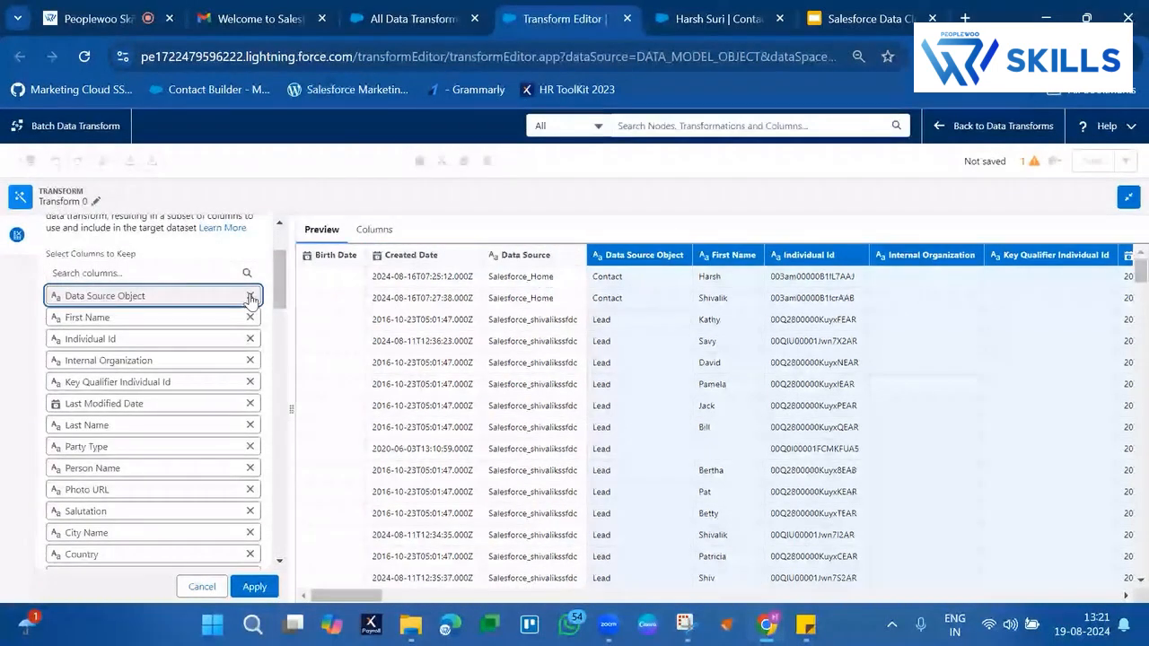
pyautogui.click(251, 297)
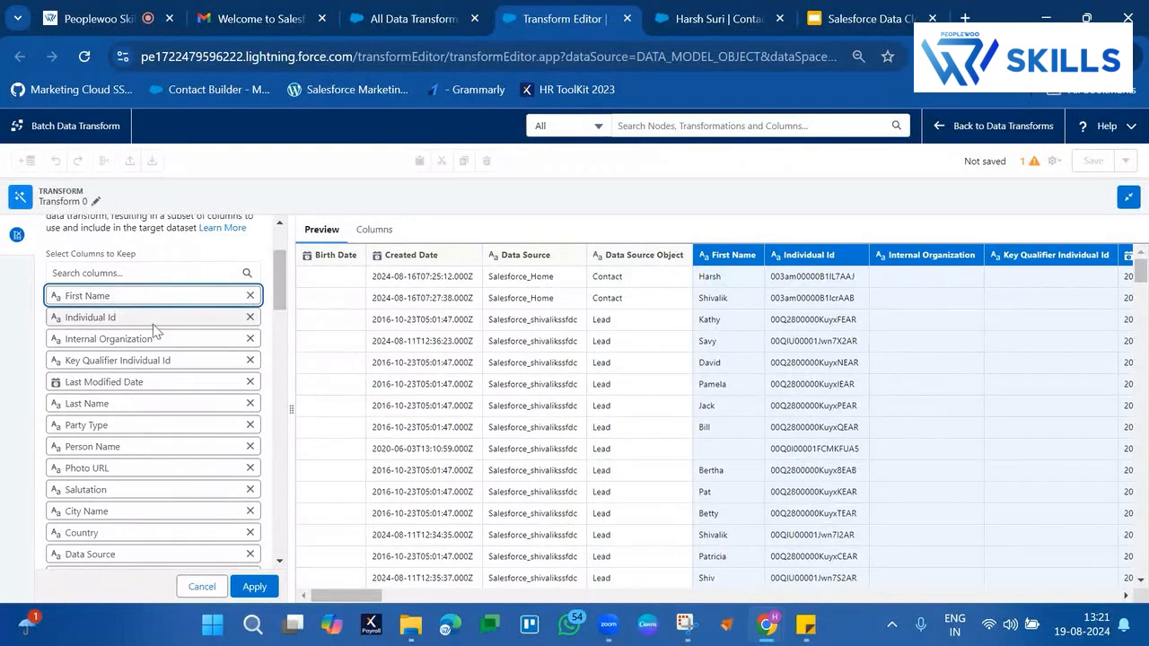
# Remove Internal Organization, Key Qualifier Individual Id, Last Modified Date, Party Type, Person Name, Photo URL and Salutation, retaining First Name, Individual Id and Last Name
pyautogui.click(250, 340)
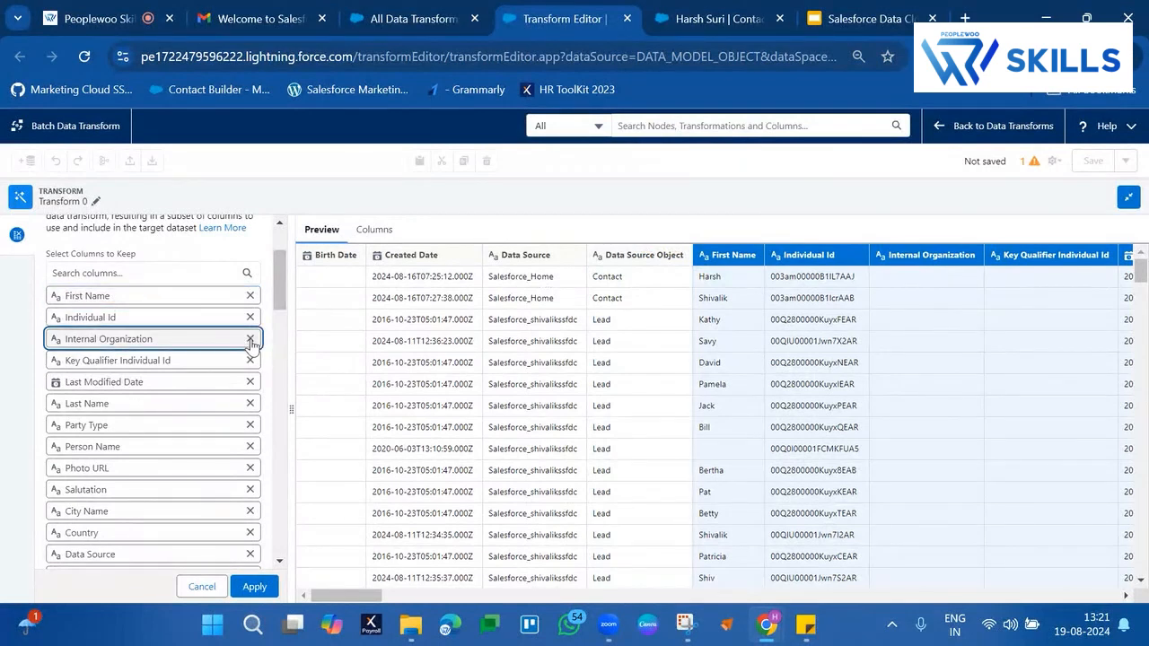
pyautogui.click(250, 340)
pyautogui.click(250, 340)
pyautogui.click(251, 340)
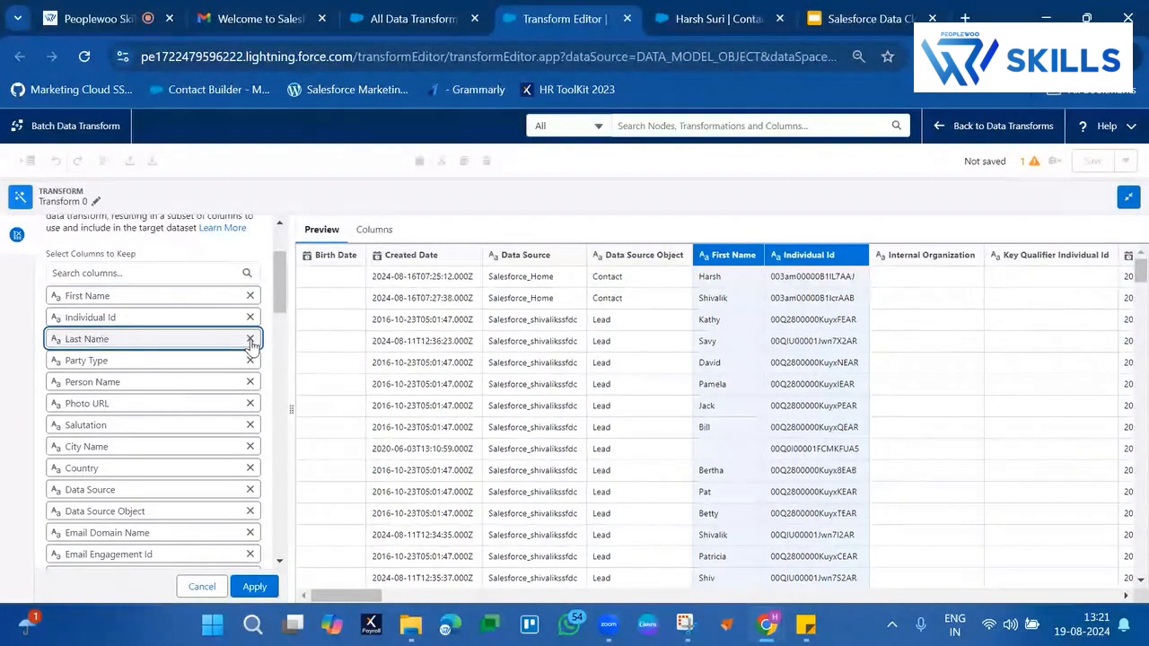
pyautogui.click(251, 361)
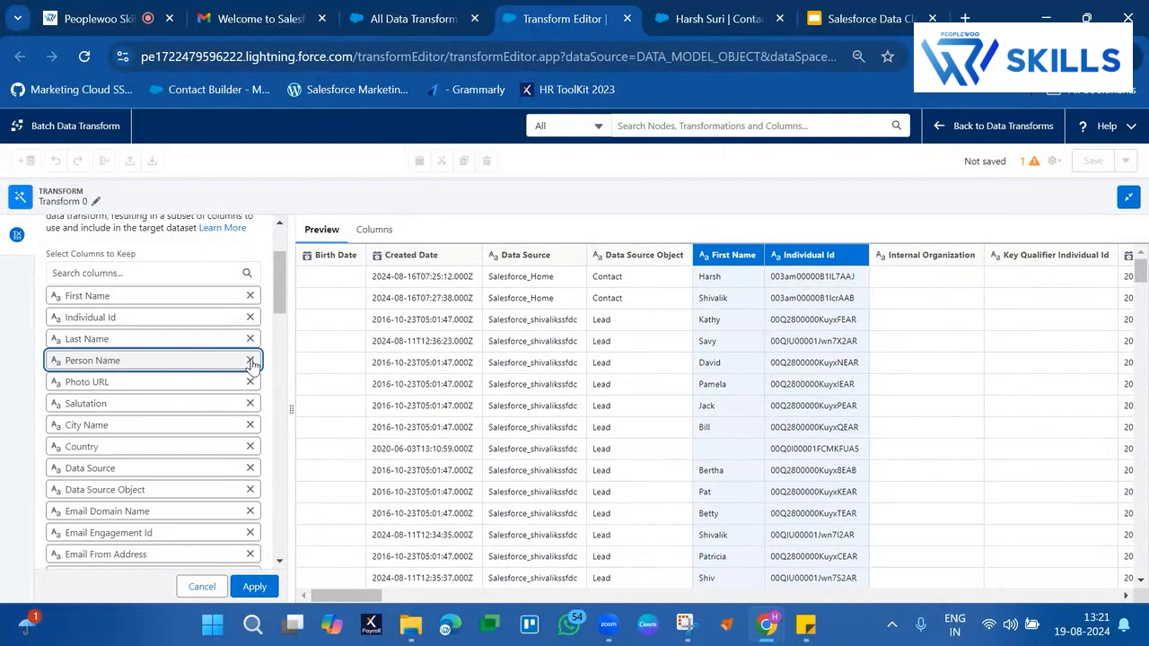
pyautogui.click(251, 361)
pyautogui.click(251, 360)
pyautogui.click(250, 361)
# Remove the email engagement columns from City Name through Email From Name from the columns to keep
pyautogui.click(251, 361)
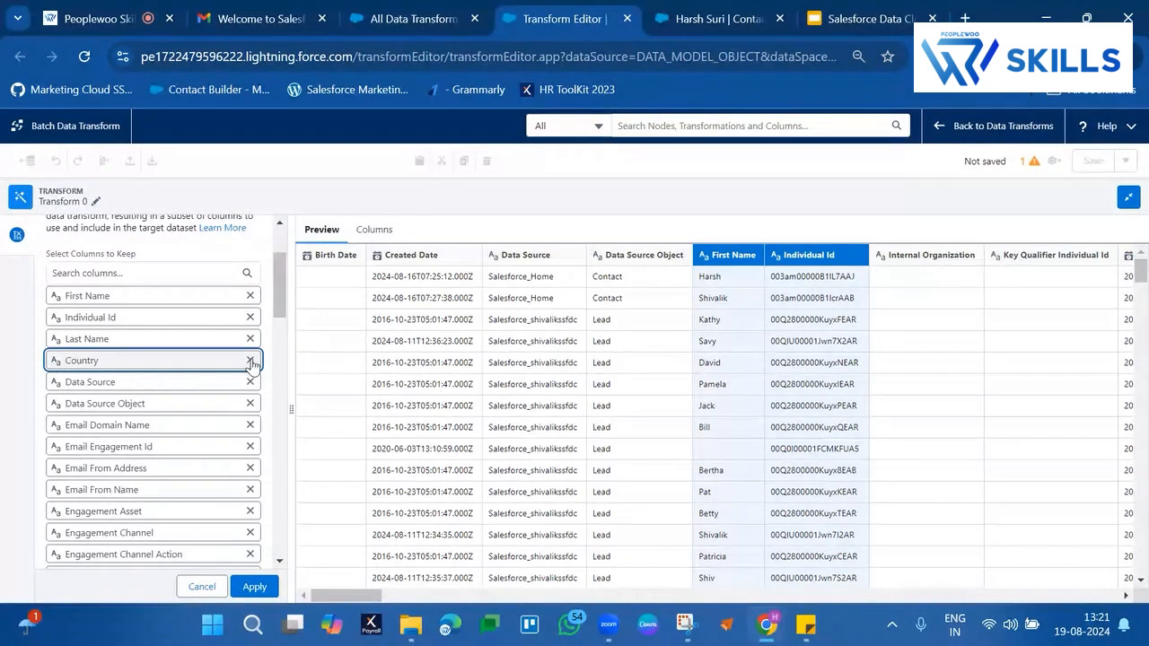
pyautogui.click(250, 361)
pyautogui.click(251, 361)
pyautogui.click(250, 361)
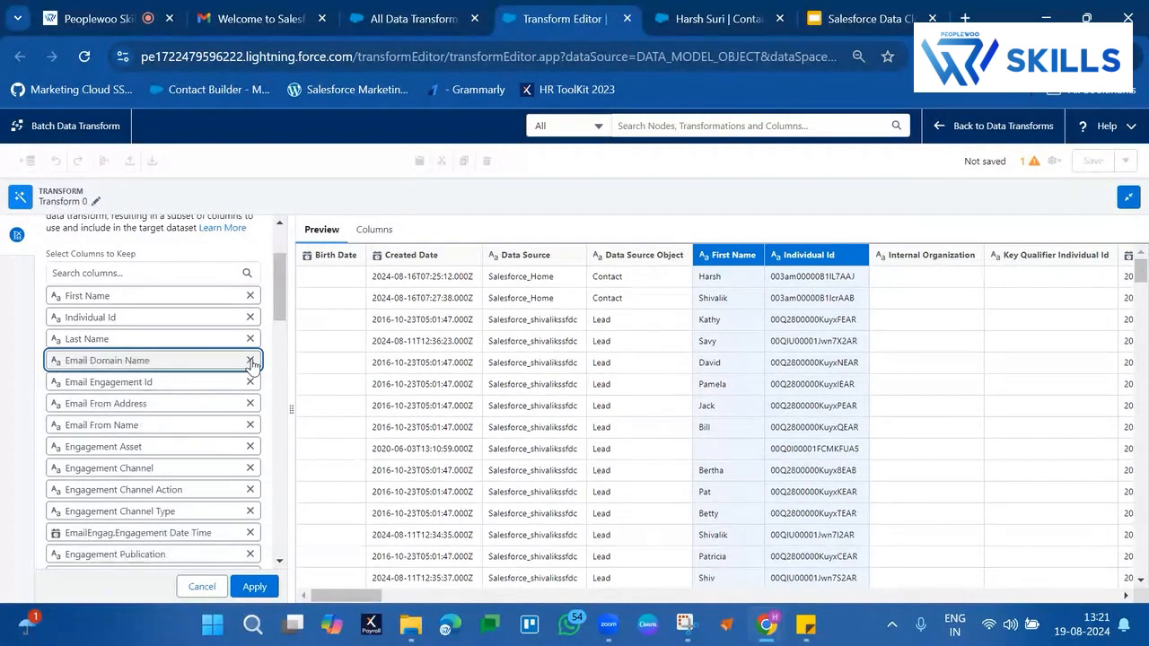
pyautogui.click(251, 361)
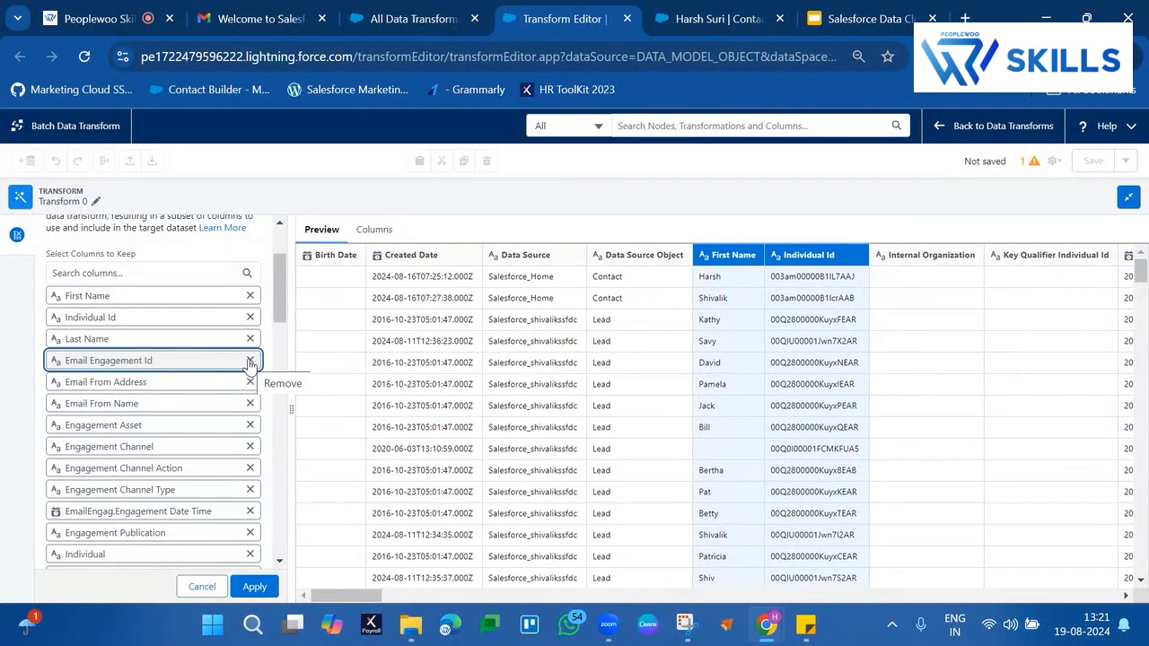
pyautogui.click(250, 361)
pyautogui.click(251, 361)
pyautogui.click(251, 360)
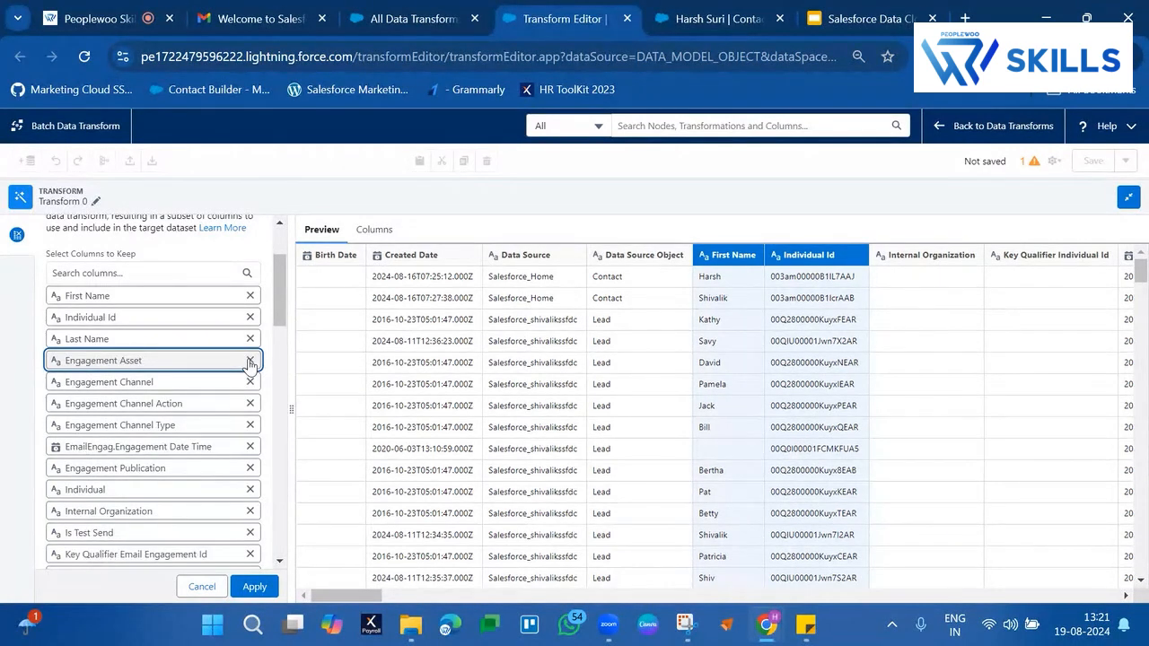
# Remove Engagement Asset, Engagement Channel, Engagement Channel Action, Engagement Channel Type and Engagement Publication, retaining EmailEngag.Engagement Date Time
pyautogui.click(250, 360)
pyautogui.click(250, 360)
pyautogui.click(250, 361)
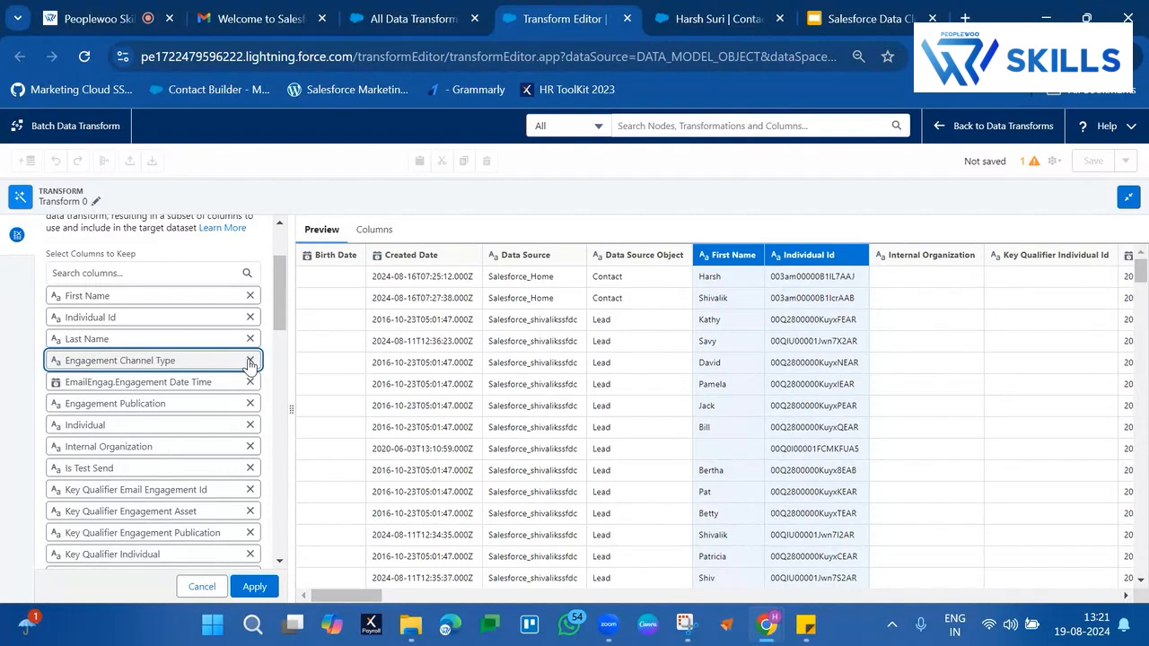
pyautogui.click(251, 361)
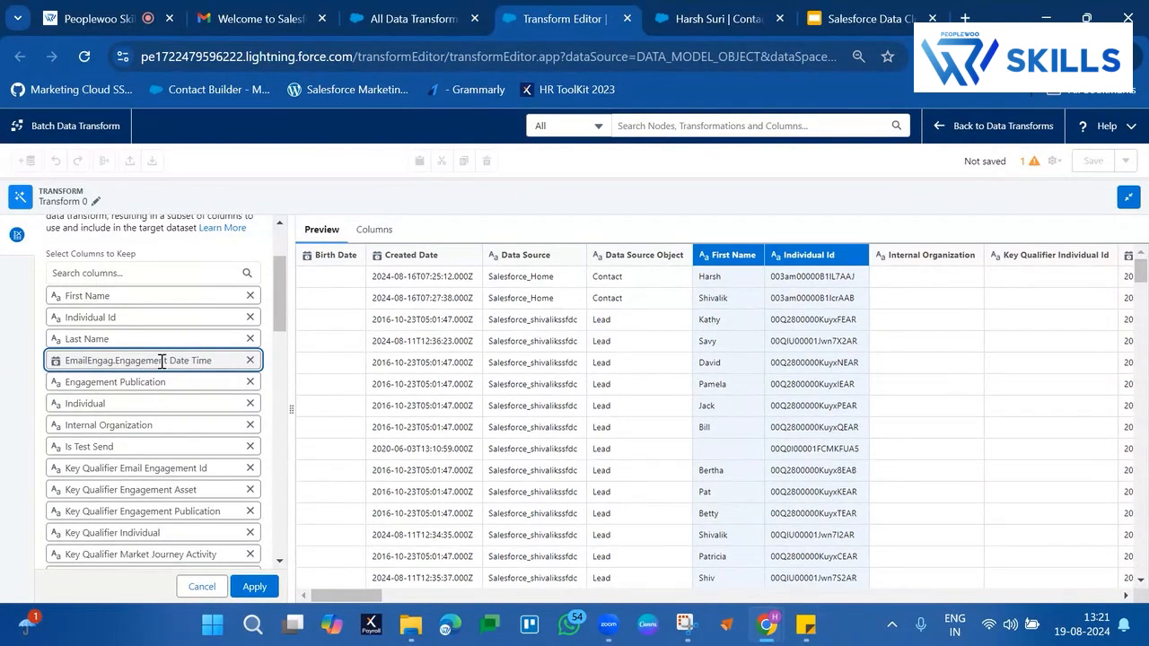
pyautogui.click(251, 383)
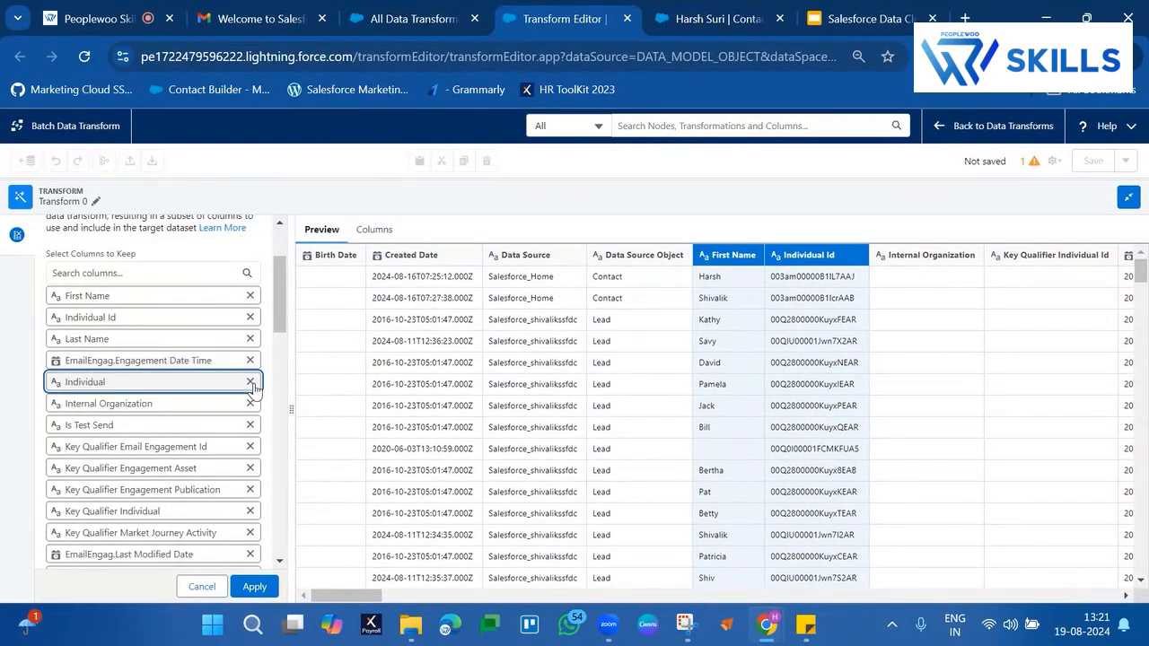
# Remove the remaining email engagement columns, from Individual through Subject Line Text, from the columns to keep
pyautogui.click(251, 382)
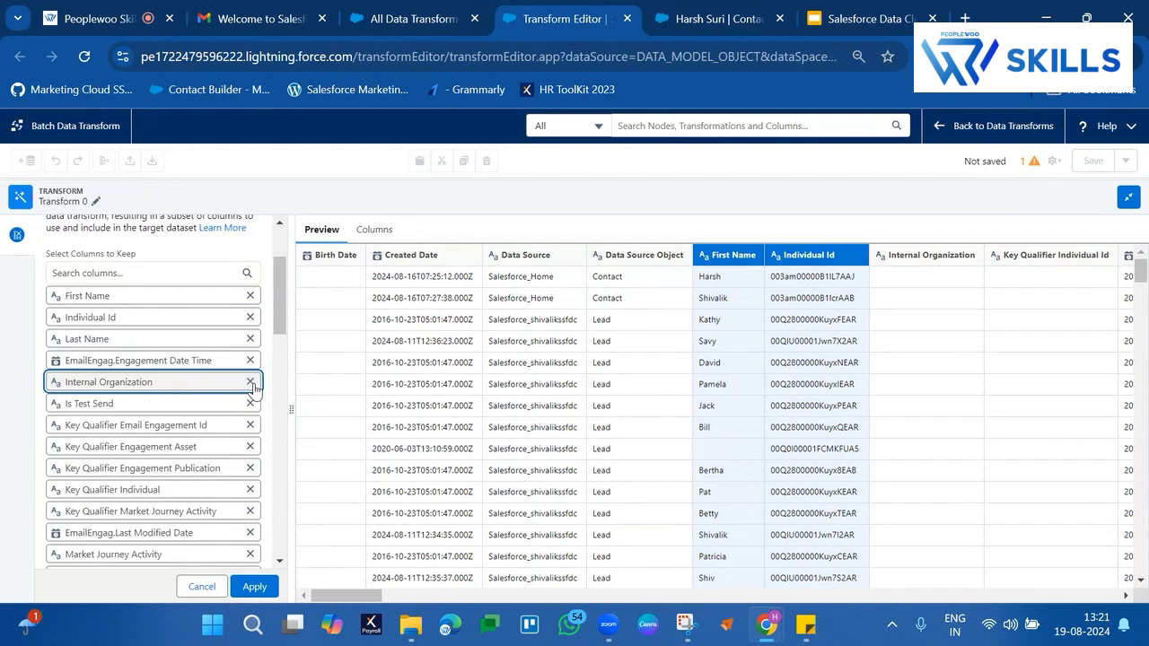
pyautogui.click(251, 383)
pyautogui.click(250, 382)
pyautogui.click(251, 382)
pyautogui.click(250, 382)
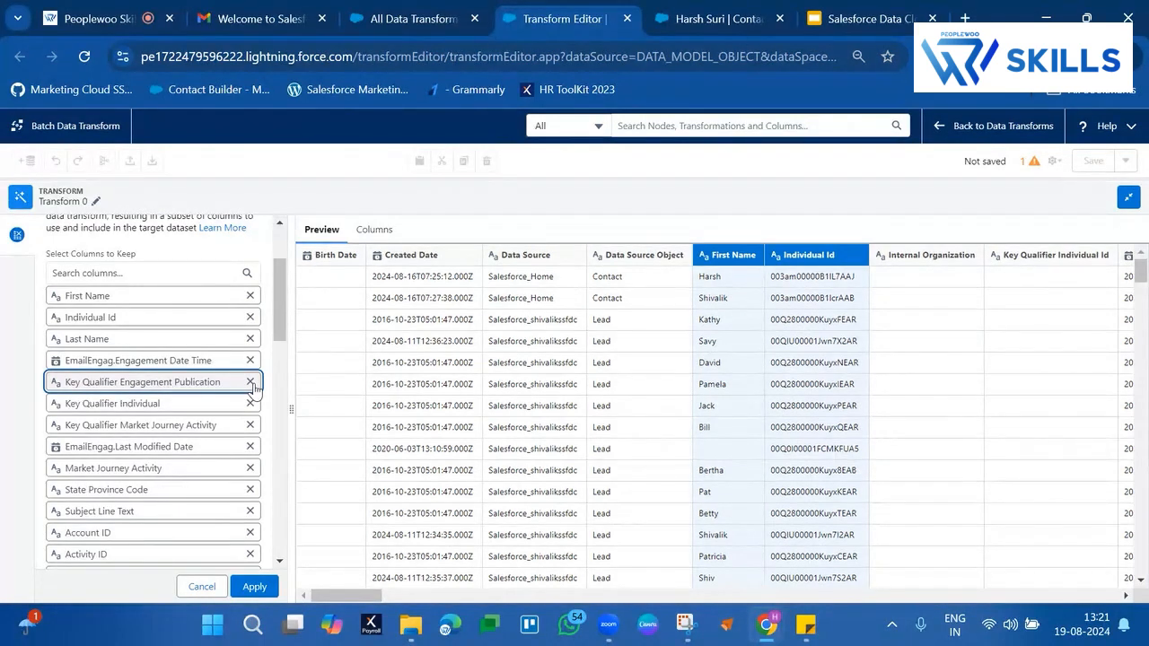
pyautogui.click(251, 382)
pyautogui.click(250, 382)
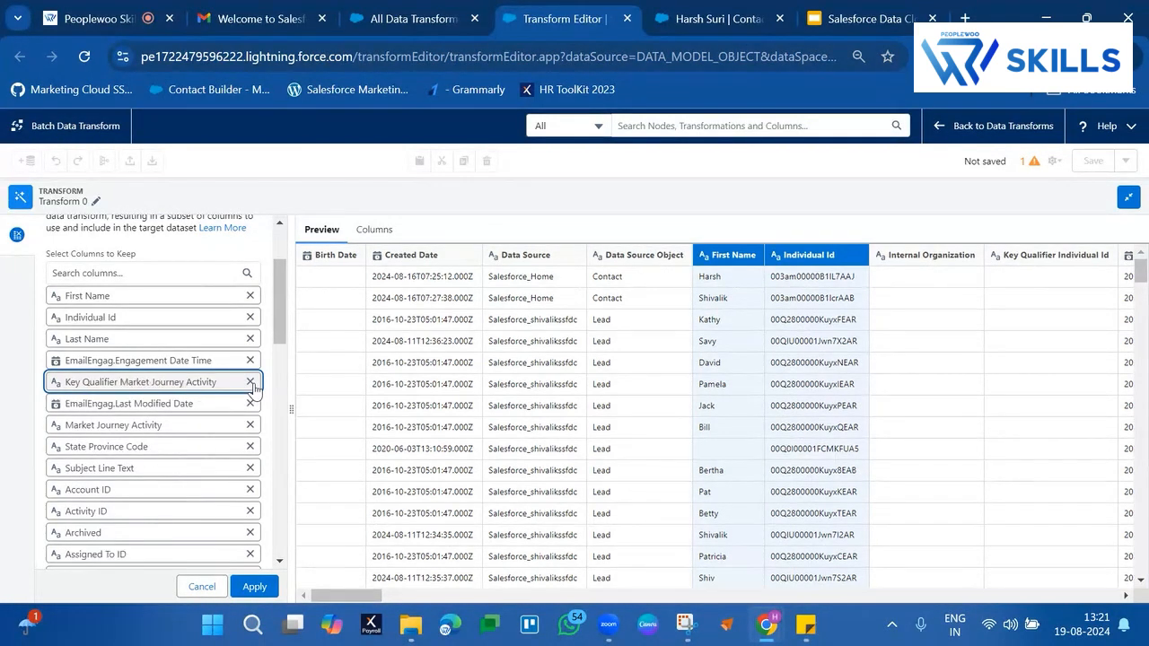
pyautogui.click(250, 383)
pyautogui.click(251, 382)
pyautogui.click(251, 382)
pyautogui.click(250, 382)
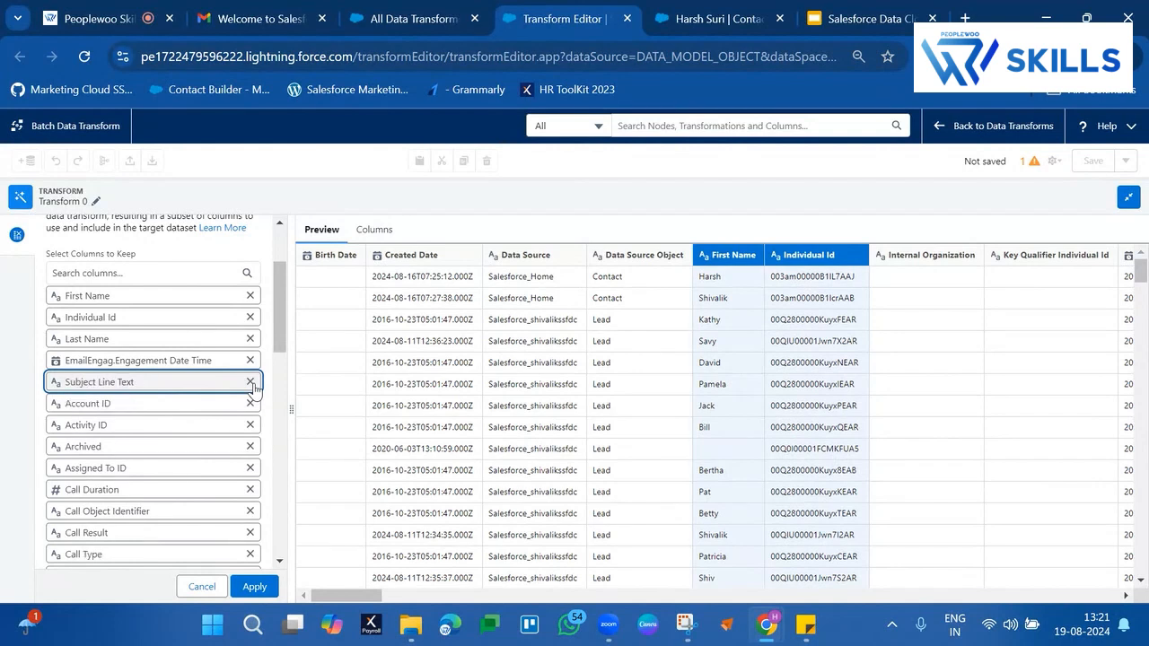
# Remove Account ID, Activity ID, Archived, Assigned To ID, Call Object Identifier, Call Result, Call Type and Closed, retaining Call Duration
pyautogui.click(251, 382)
pyautogui.click(250, 382)
pyautogui.click(250, 382)
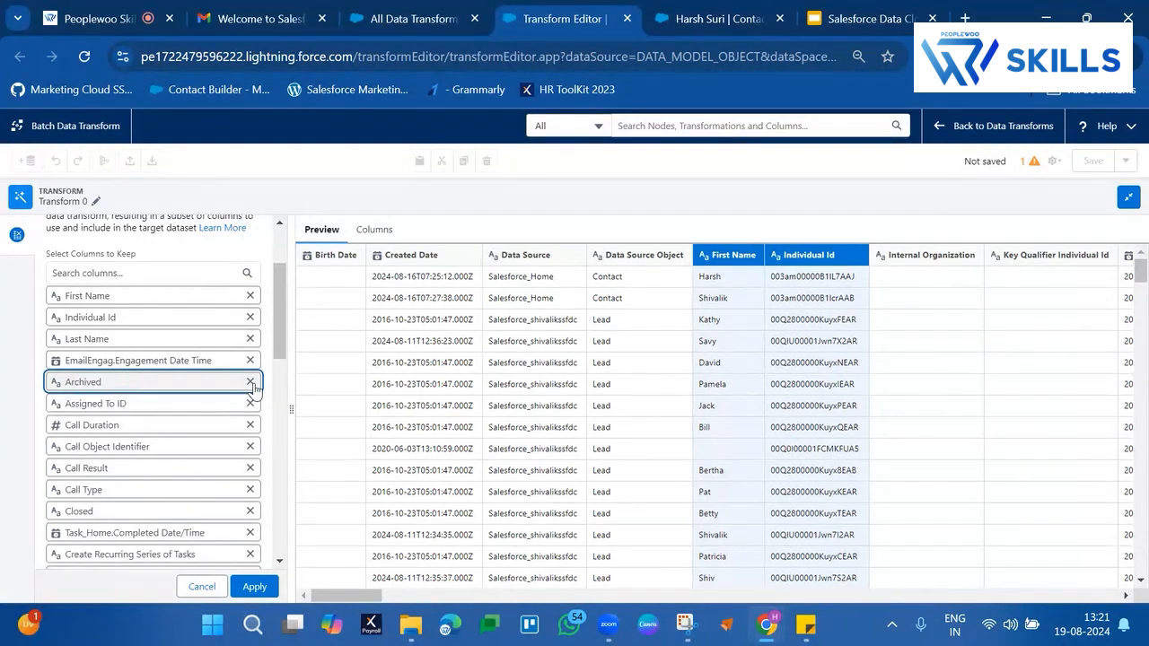
pyautogui.click(251, 382)
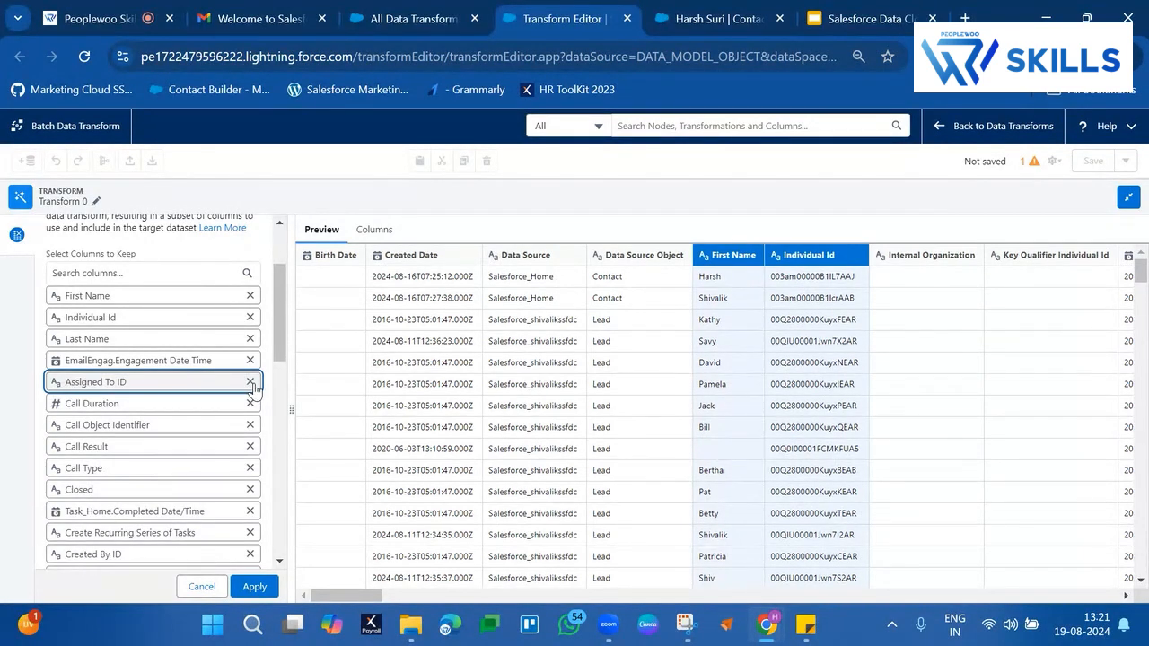
pyautogui.click(250, 382)
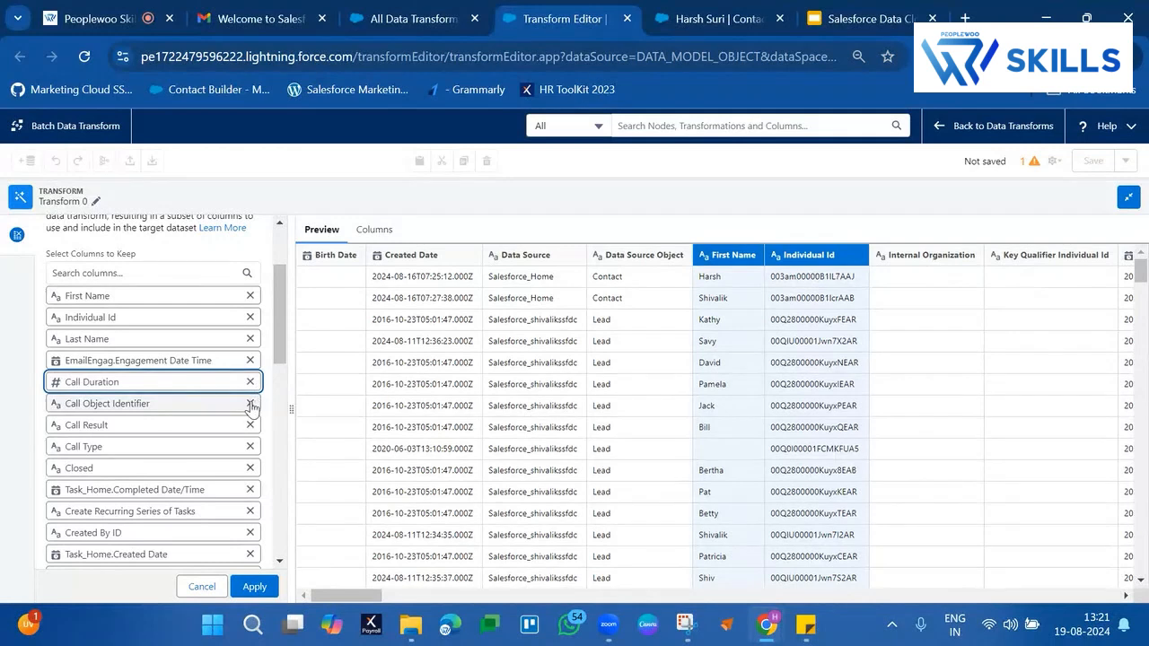
pyautogui.click(250, 404)
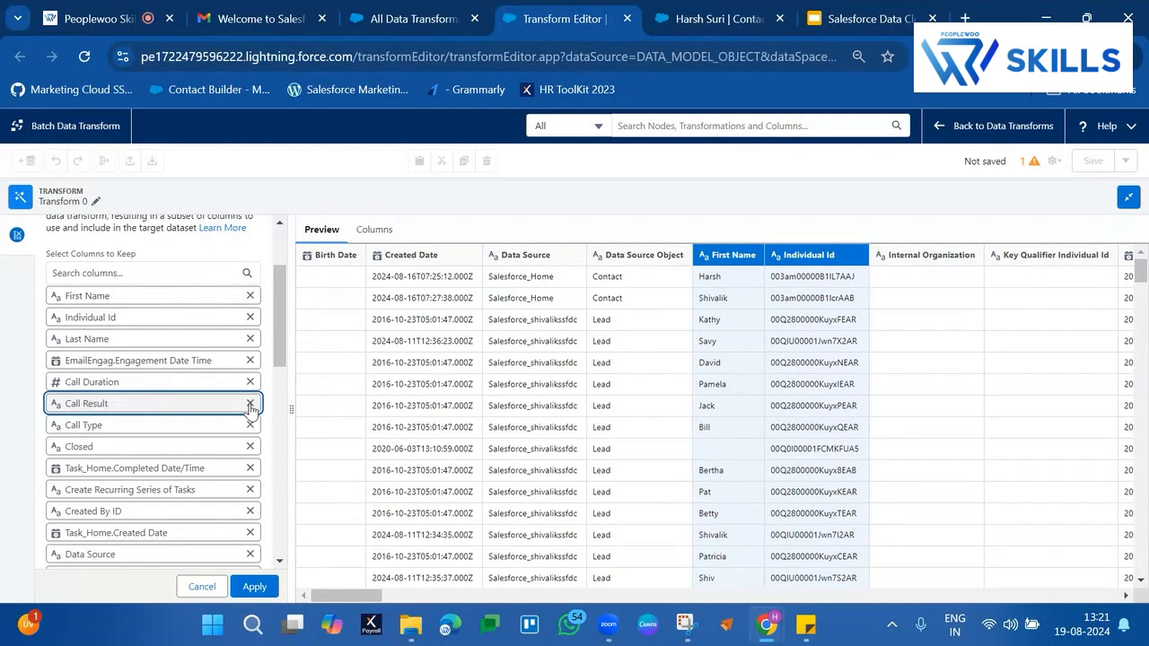
pyautogui.click(250, 404)
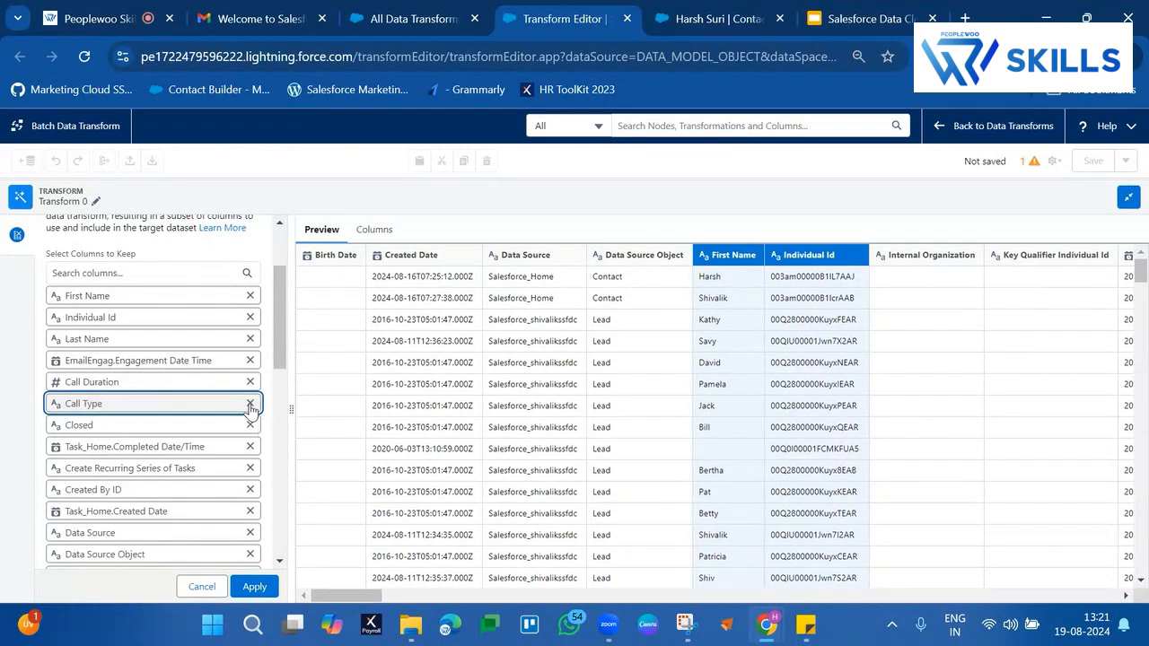
pyautogui.click(251, 403)
pyautogui.click(250, 405)
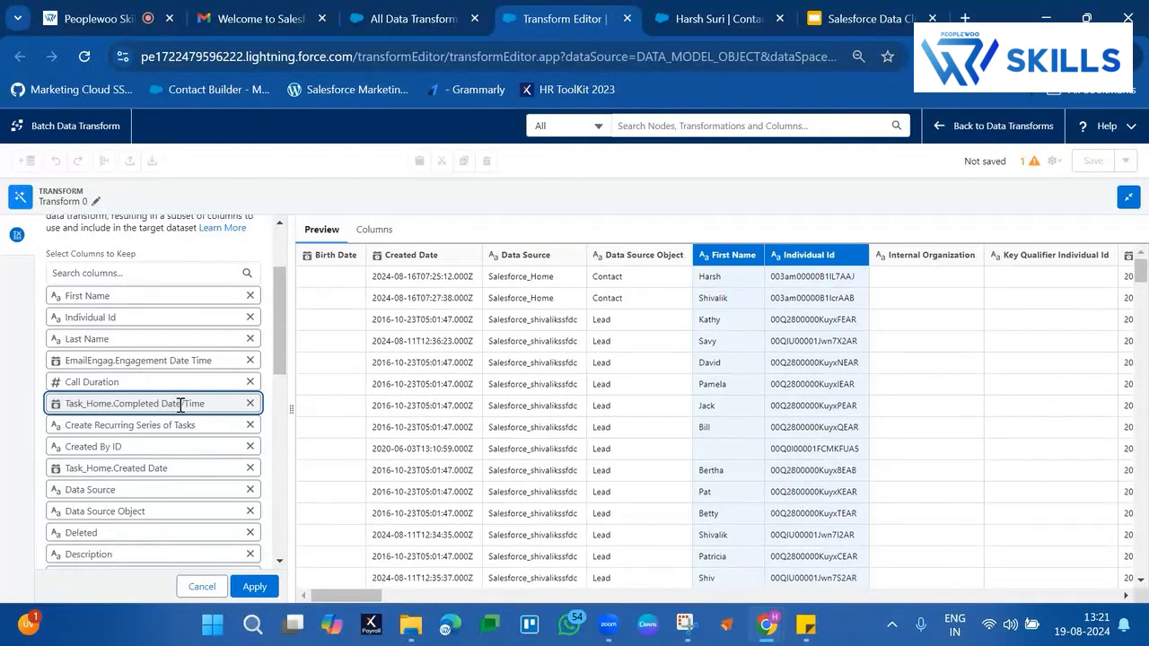
# Remove Create Recurring Series of Tasks, Created By ID, Task_Home.Created Date, Data Source, Data Source Object and Deleted, retaining Task_Home.Completed Date/Time
pyautogui.click(251, 426)
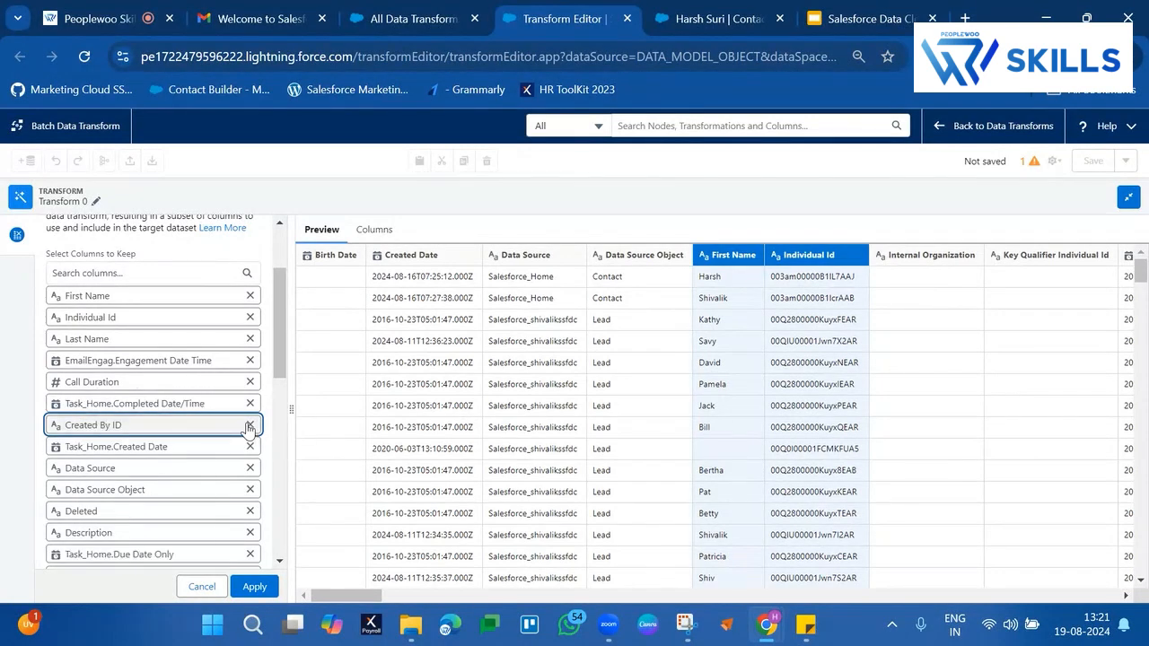
pyautogui.click(251, 425)
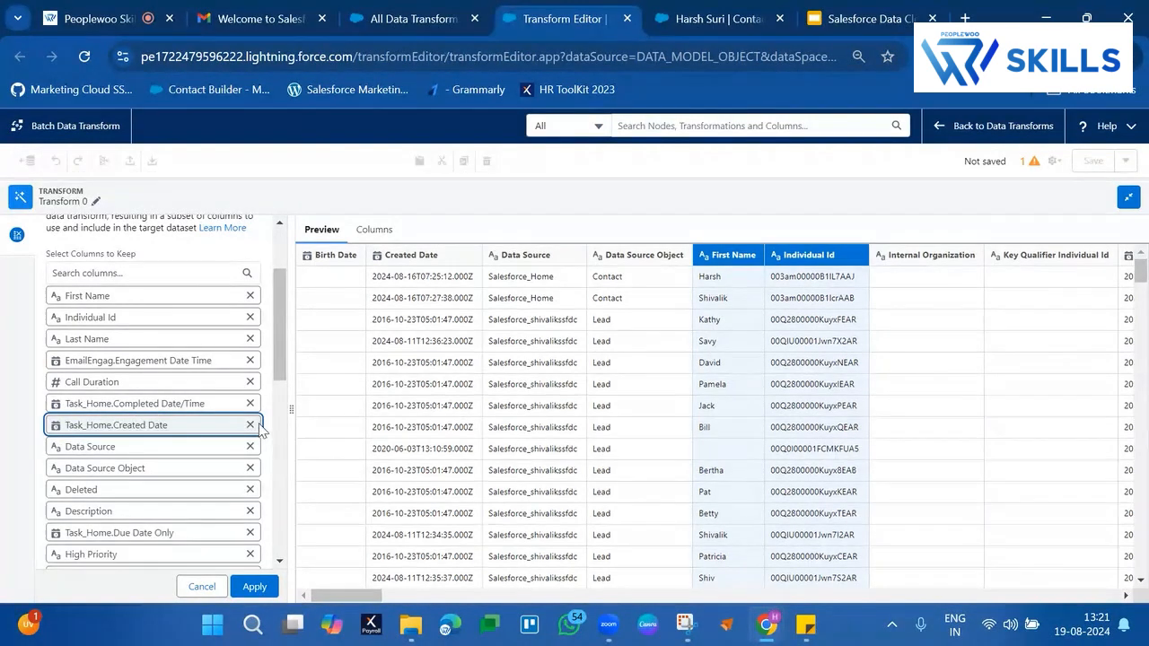
pyautogui.click(249, 426)
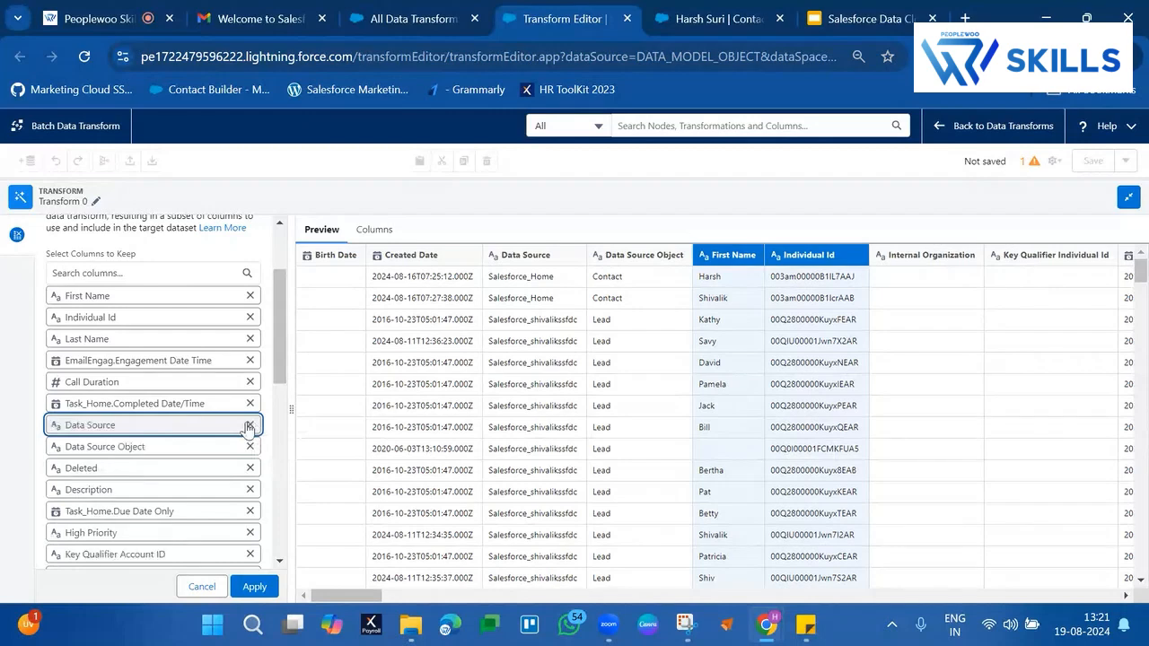
pyautogui.click(249, 425)
pyautogui.click(249, 425)
pyautogui.click(250, 426)
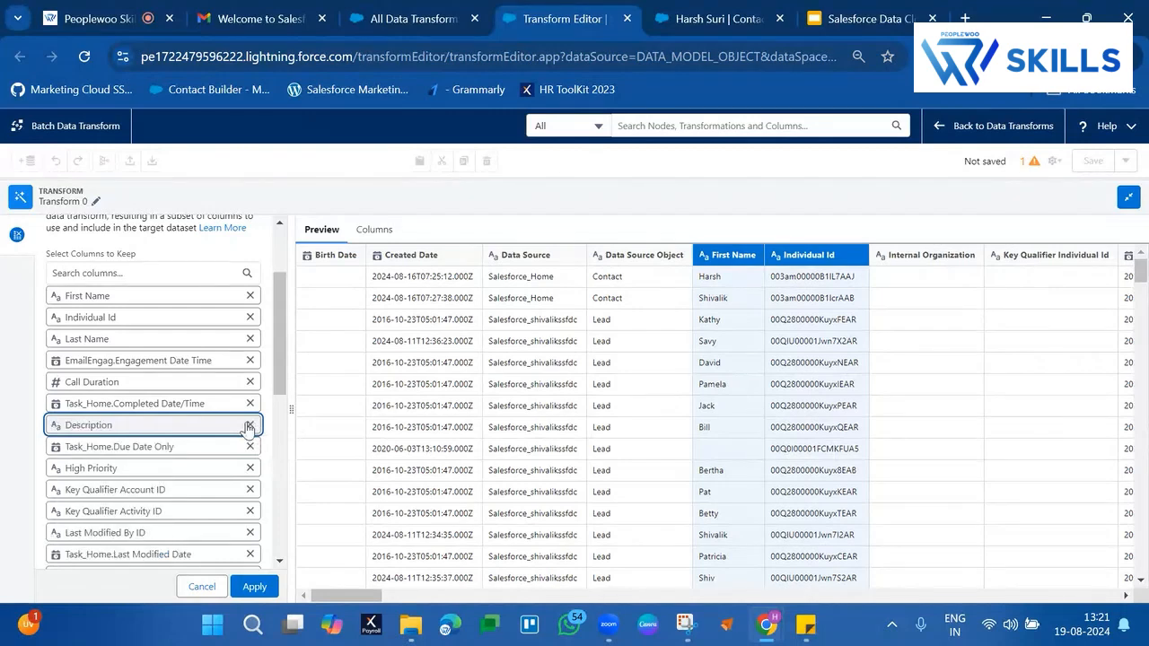
# Remove the Task_Home columns from Description through Name ID from the columns to keep
pyautogui.click(250, 426)
pyautogui.click(250, 425)
pyautogui.click(250, 426)
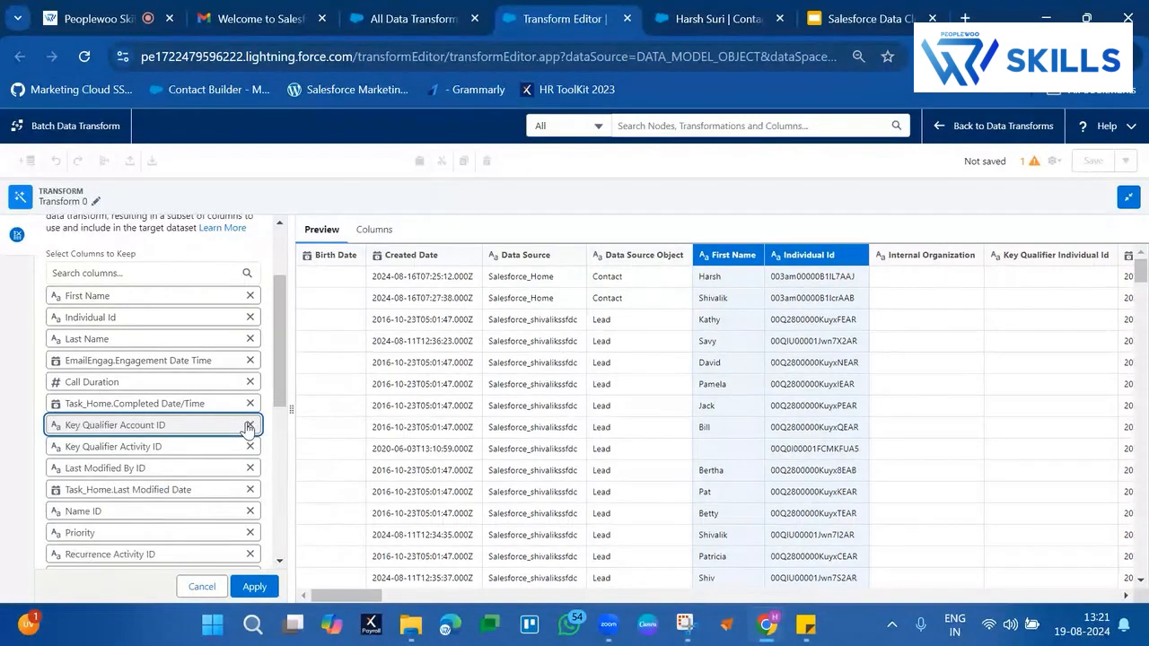
pyautogui.click(249, 425)
pyautogui.click(249, 426)
pyautogui.click(250, 425)
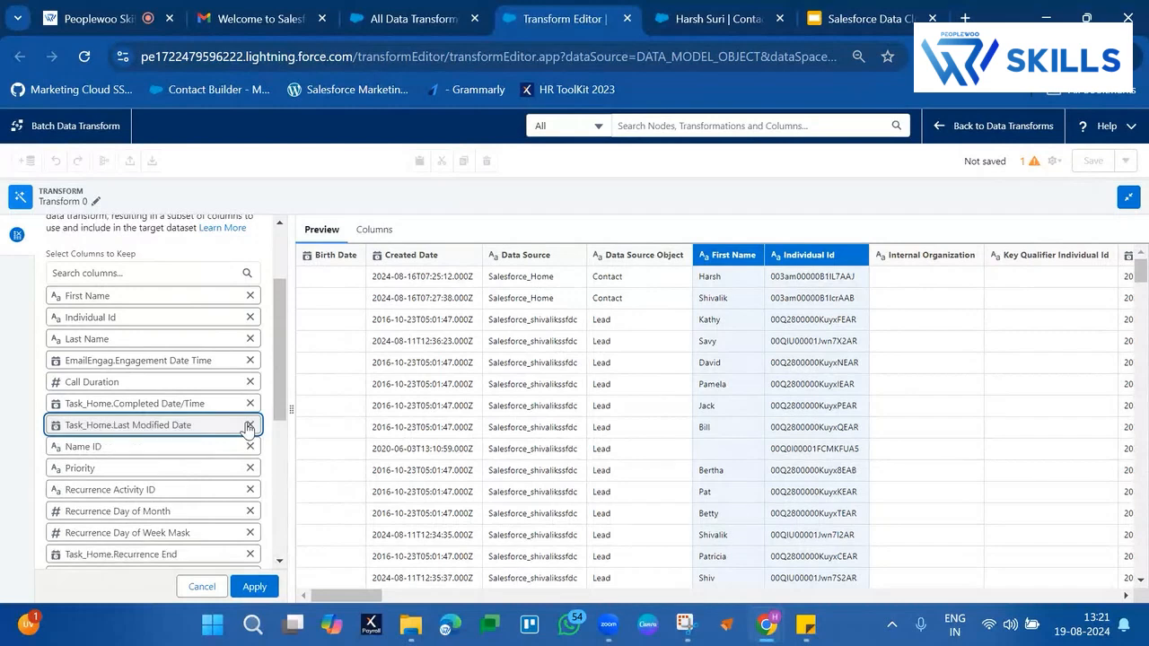
pyautogui.click(249, 426)
pyautogui.click(250, 425)
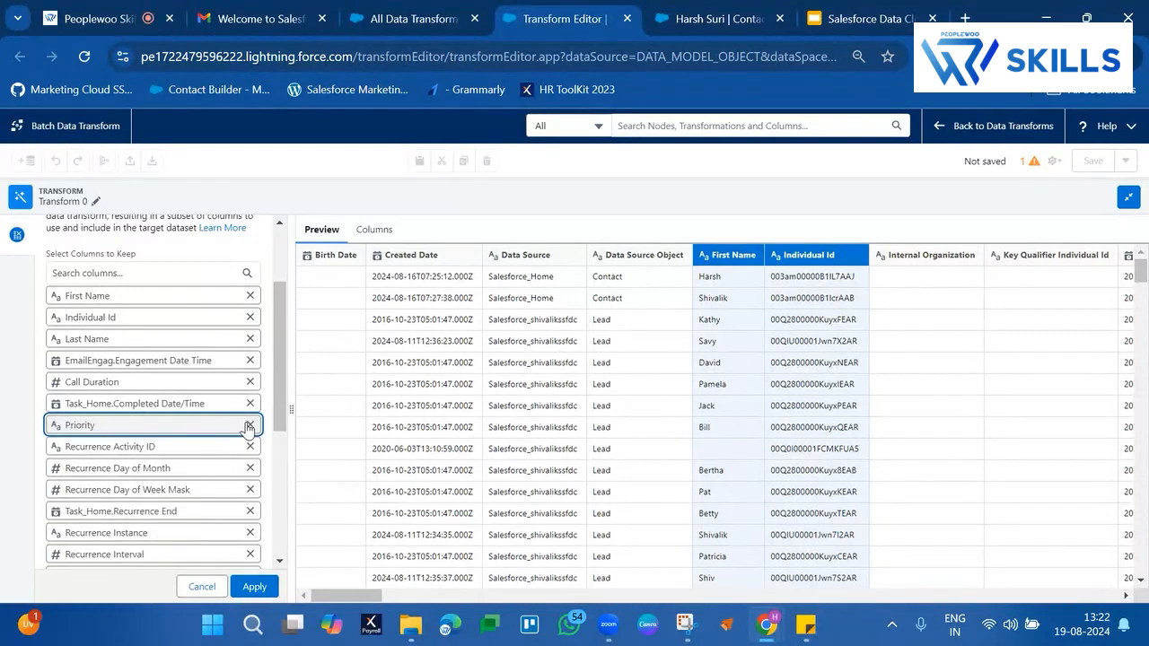
# Remove Priority and all the Recurrence columns, through Recurrence Type, from the columns to keep
pyautogui.click(250, 425)
pyautogui.click(249, 425)
pyautogui.click(249, 425)
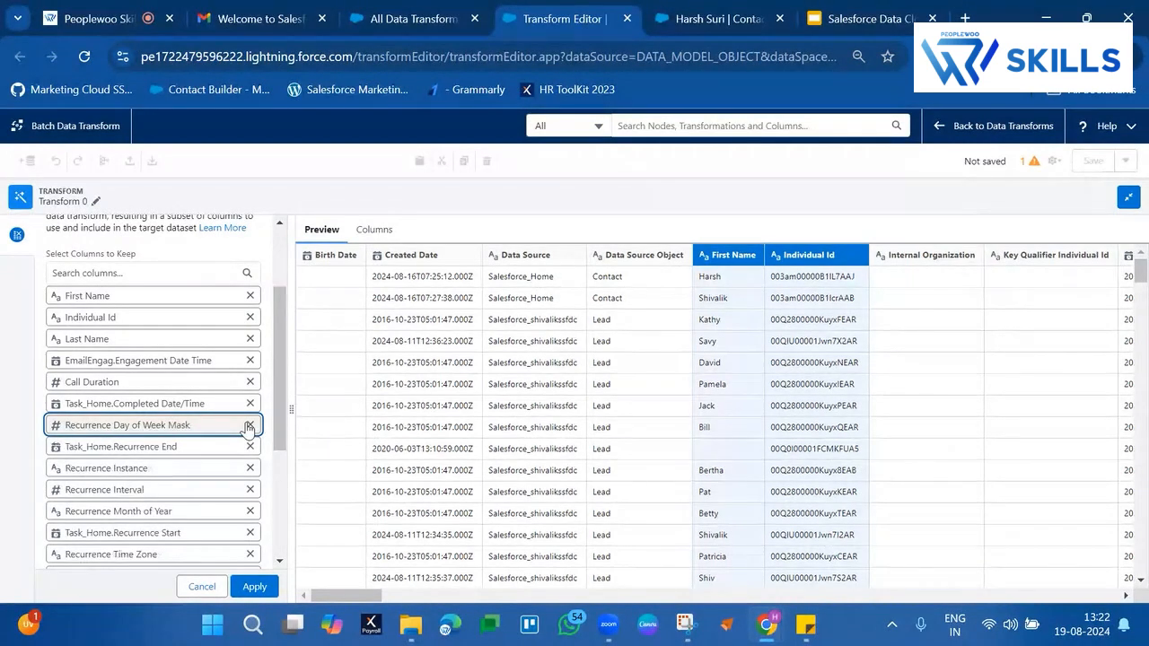
pyautogui.click(250, 425)
pyautogui.click(249, 425)
pyautogui.click(250, 425)
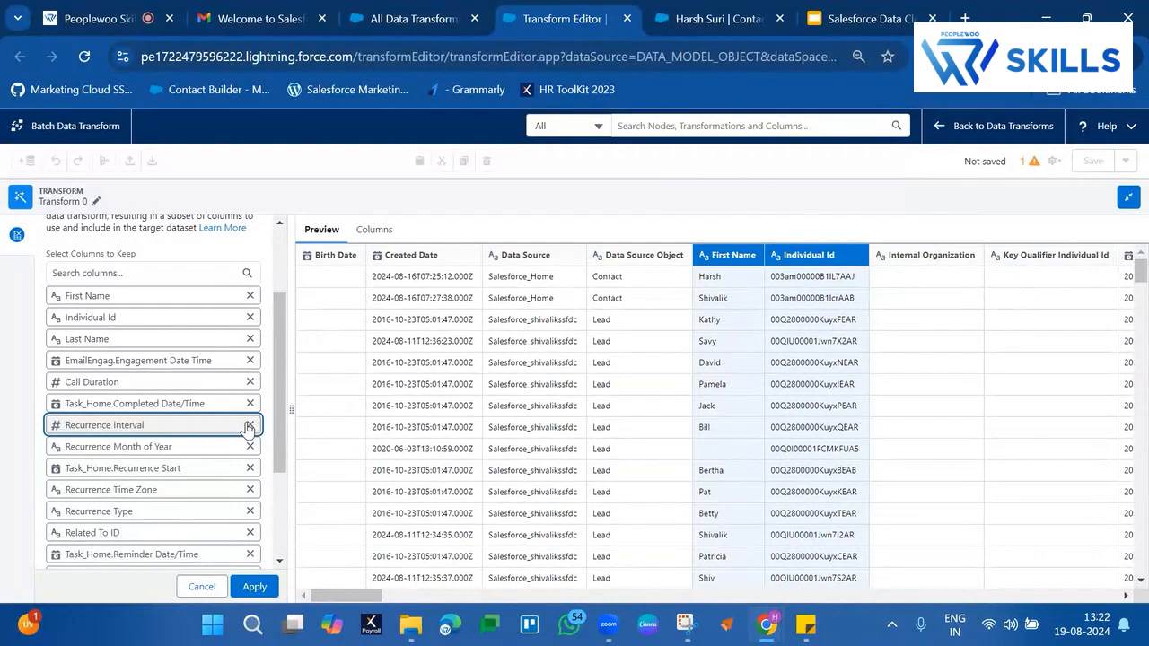
pyautogui.click(249, 425)
pyautogui.click(250, 425)
pyautogui.click(249, 426)
pyautogui.click(249, 426)
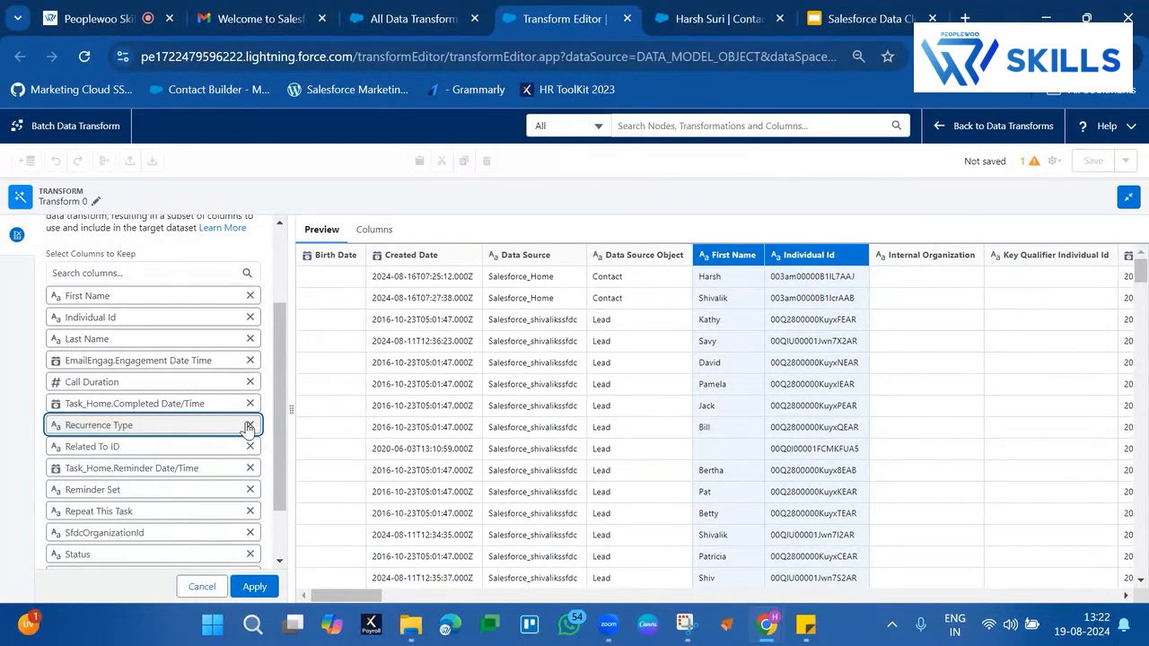
# Remove Related To ID, Task_Home.Reminder Date/Time, Reminder Set, Repeat This Task, SfdcOrganizationId, Status, Task_Home.System Modstamp and Task Subtype, retaining Subject
pyautogui.click(250, 425)
pyautogui.click(249, 425)
pyautogui.click(249, 426)
pyautogui.click(249, 426)
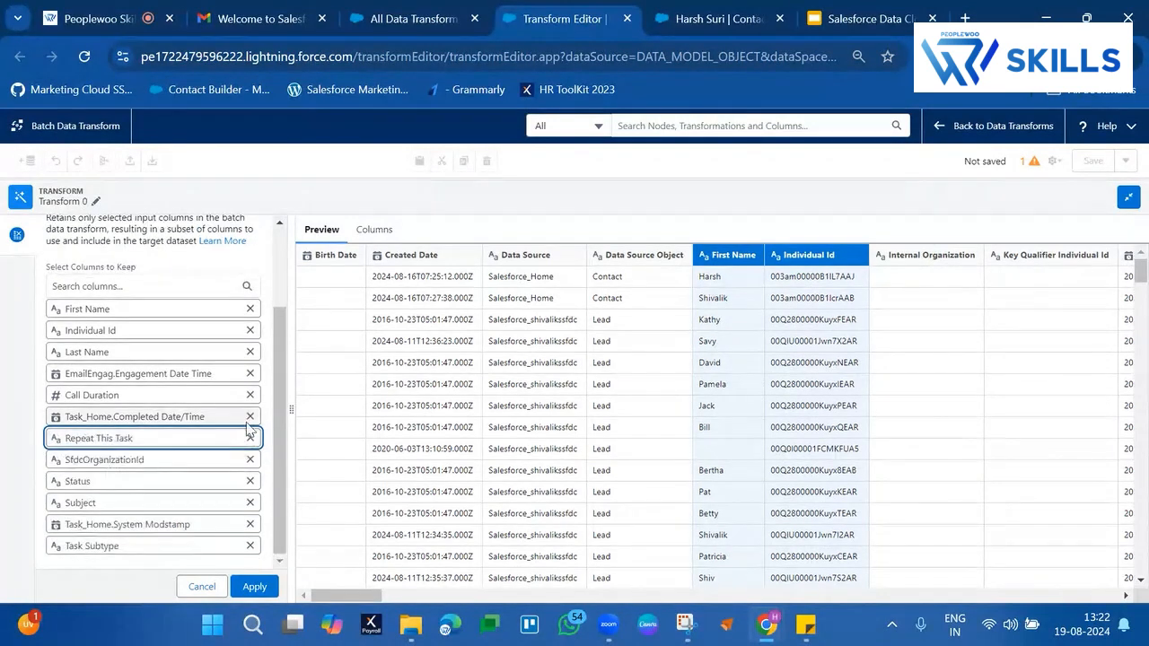
pyautogui.click(249, 439)
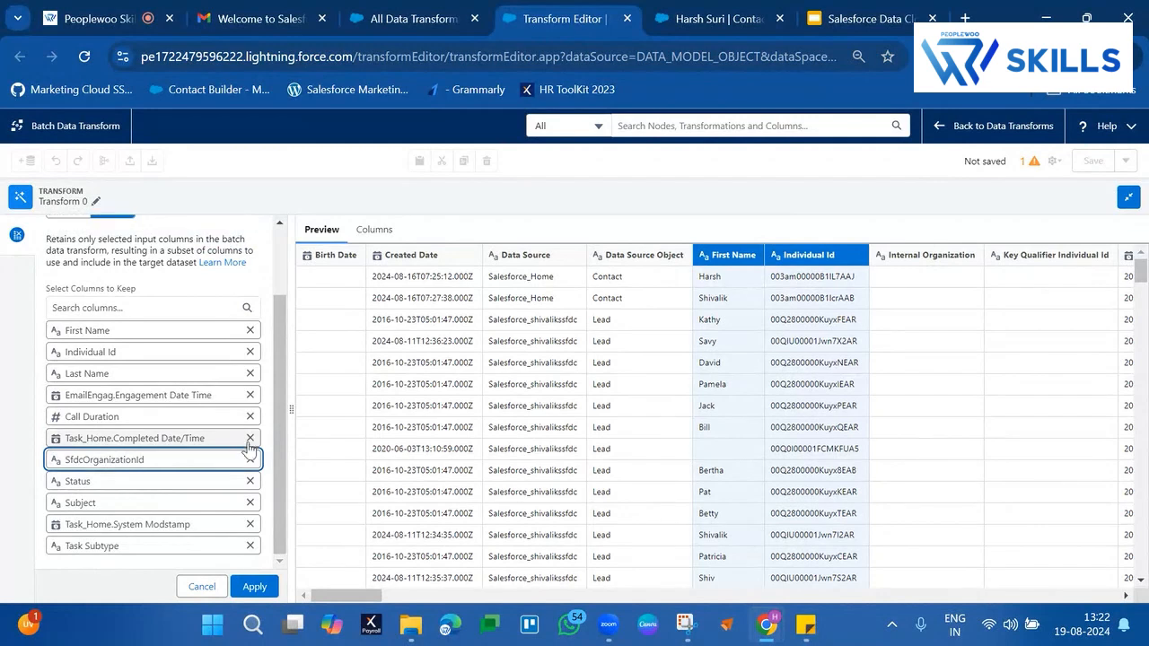
pyautogui.click(251, 460)
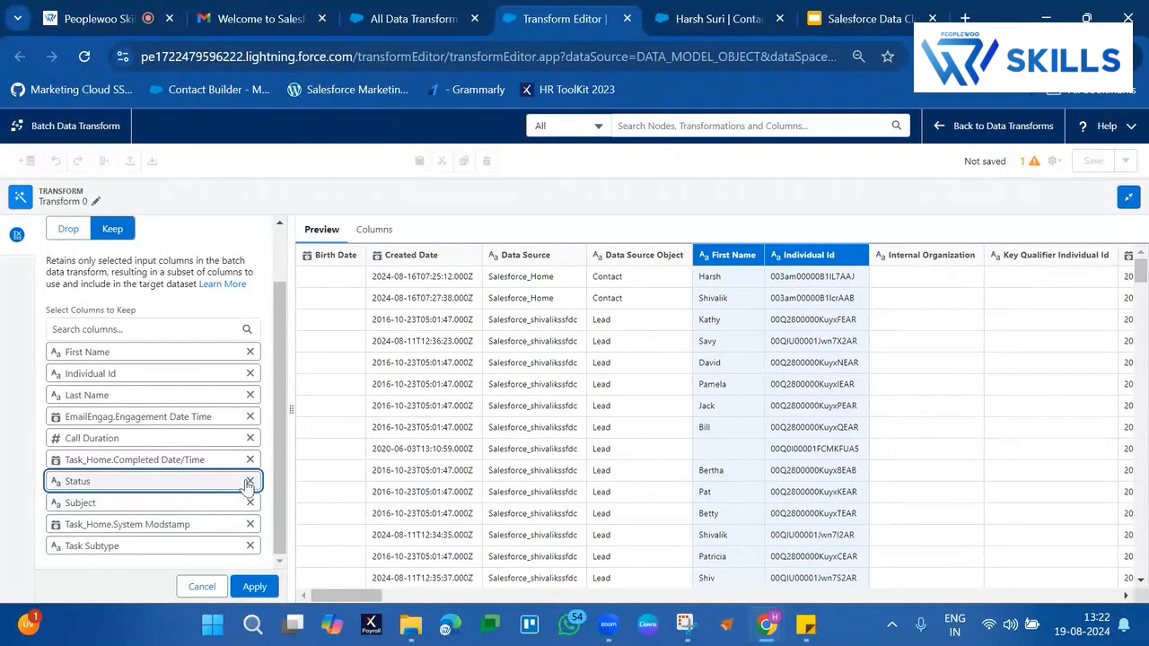
pyautogui.click(250, 483)
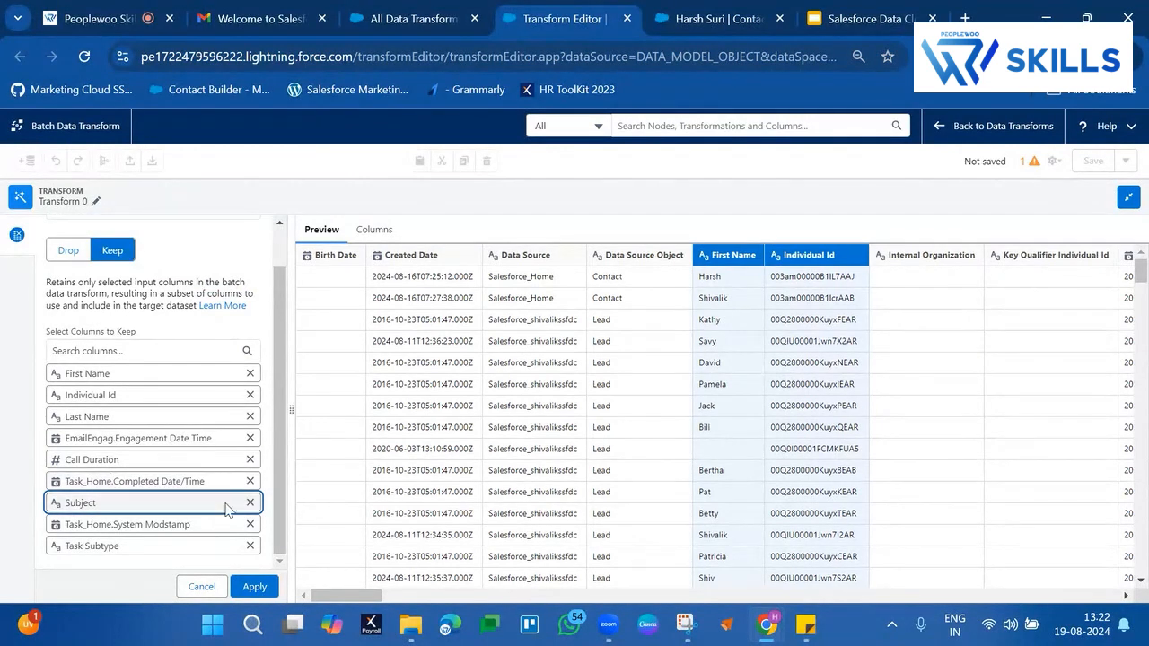
pyautogui.click(251, 525)
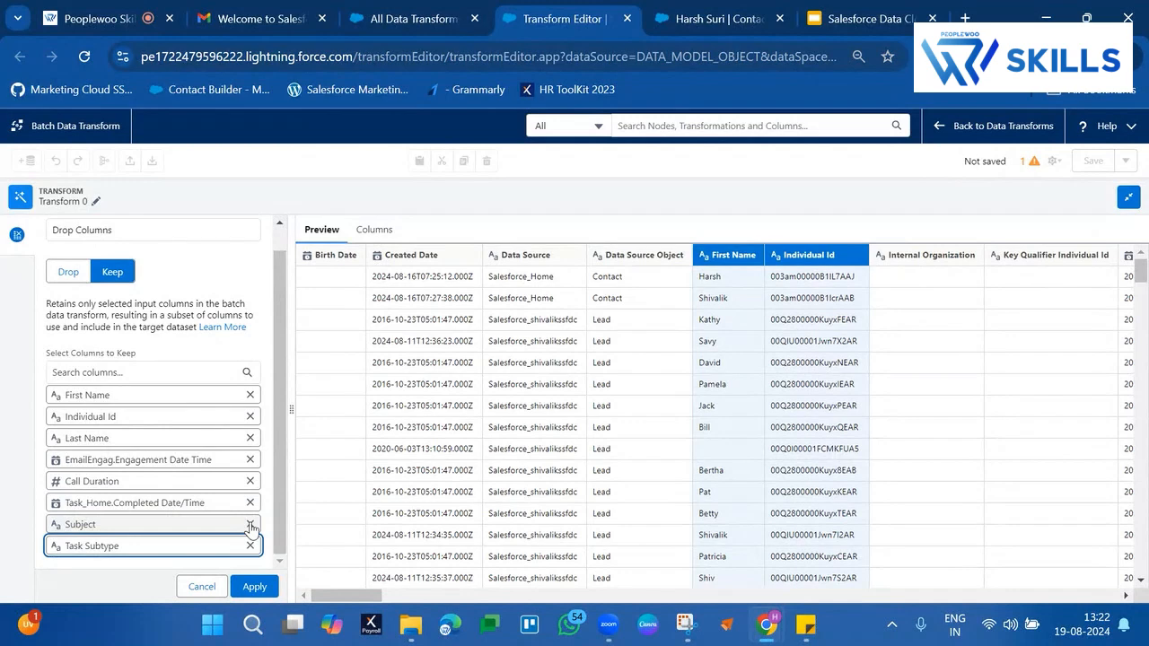
pyautogui.click(250, 546)
# Add Engagement Channel Action to the columns to keep and apply the column selection to Transform 0
pyautogui.click(142, 388)
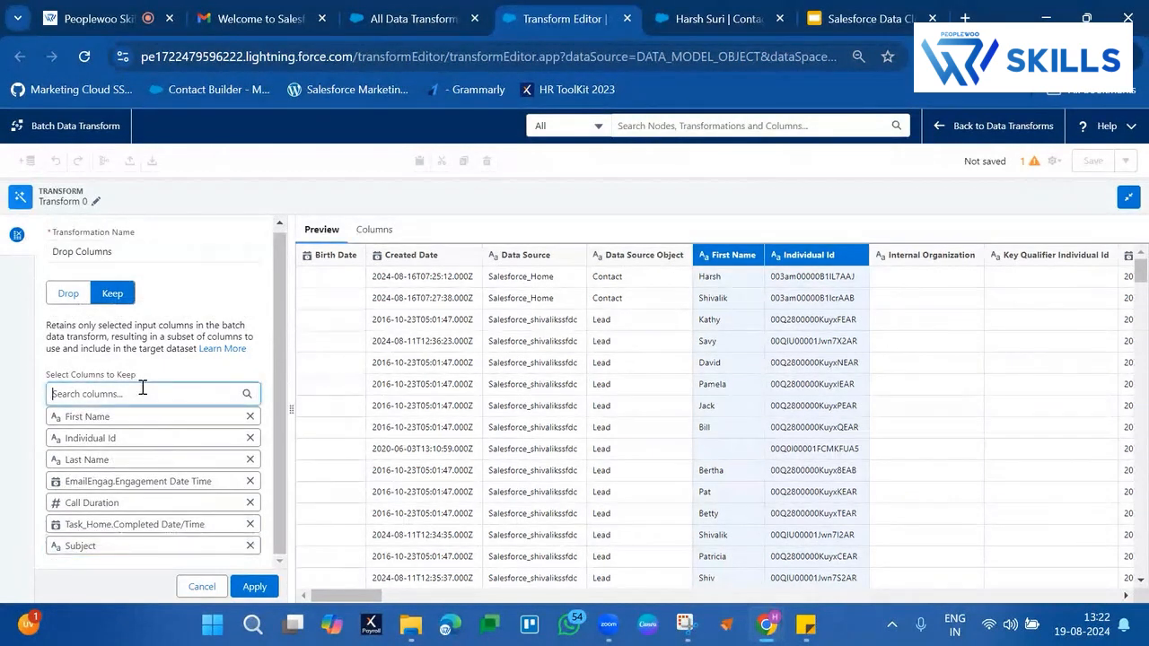
pyautogui.write('cha')
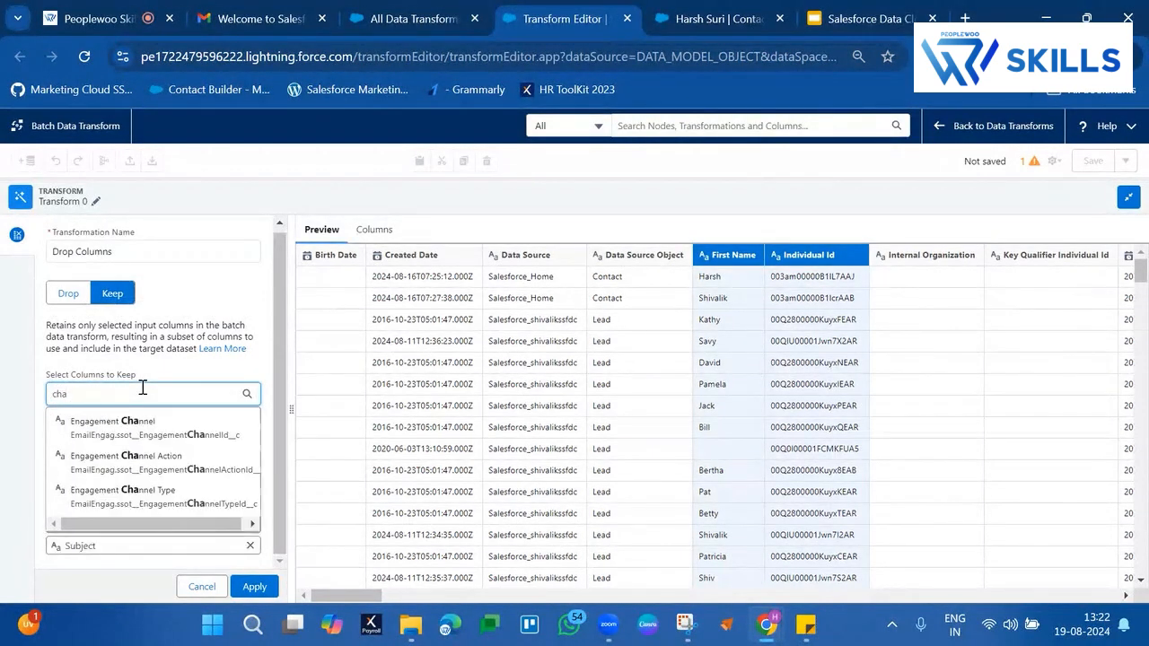
pyautogui.click(148, 463)
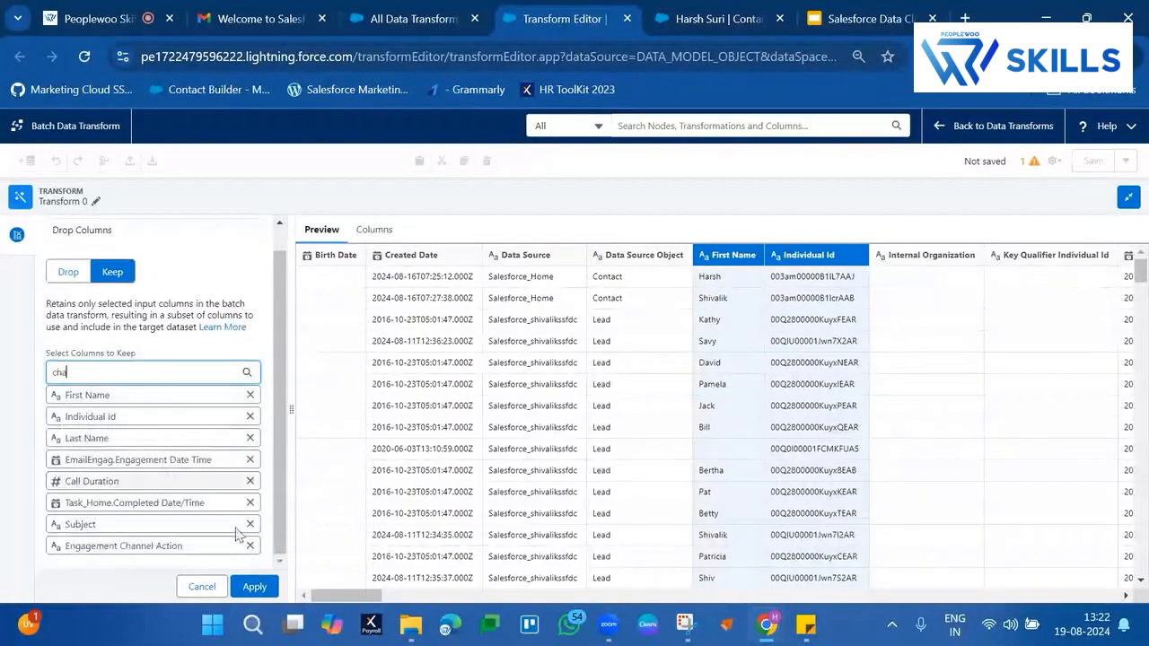
pyautogui.click(253, 587)
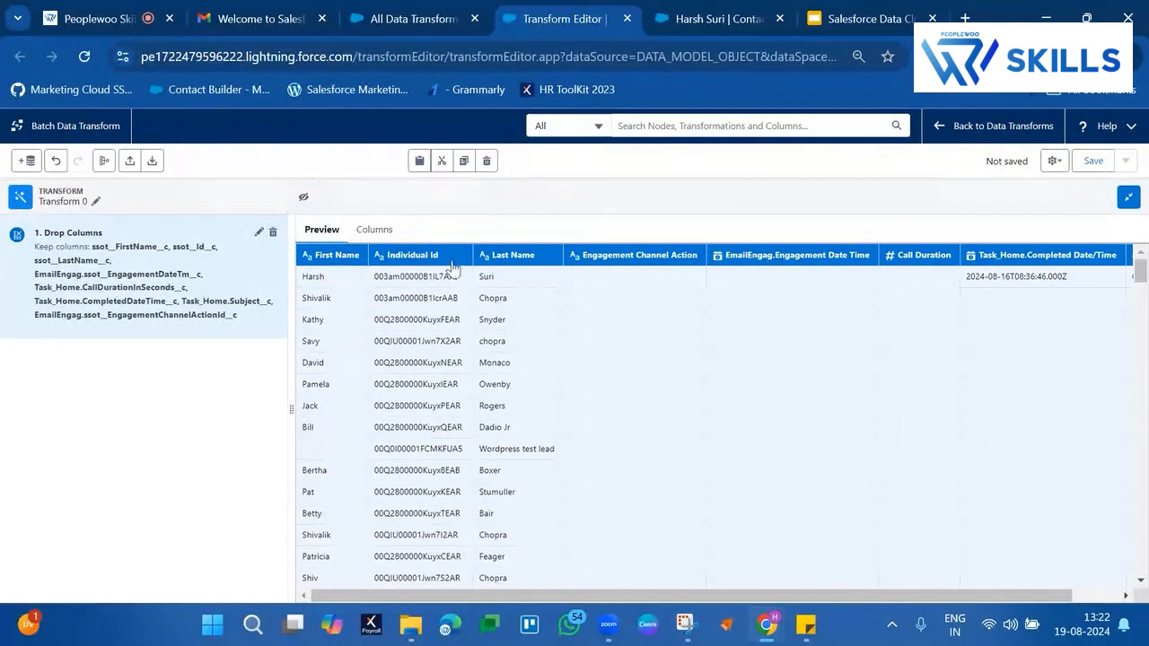
# Examine the transform's preview rows and the kept columns' names, API names, types and sources
pyautogui.hscroll(1, 806, 407)
pyautogui.hscroll(-1, 806, 407)
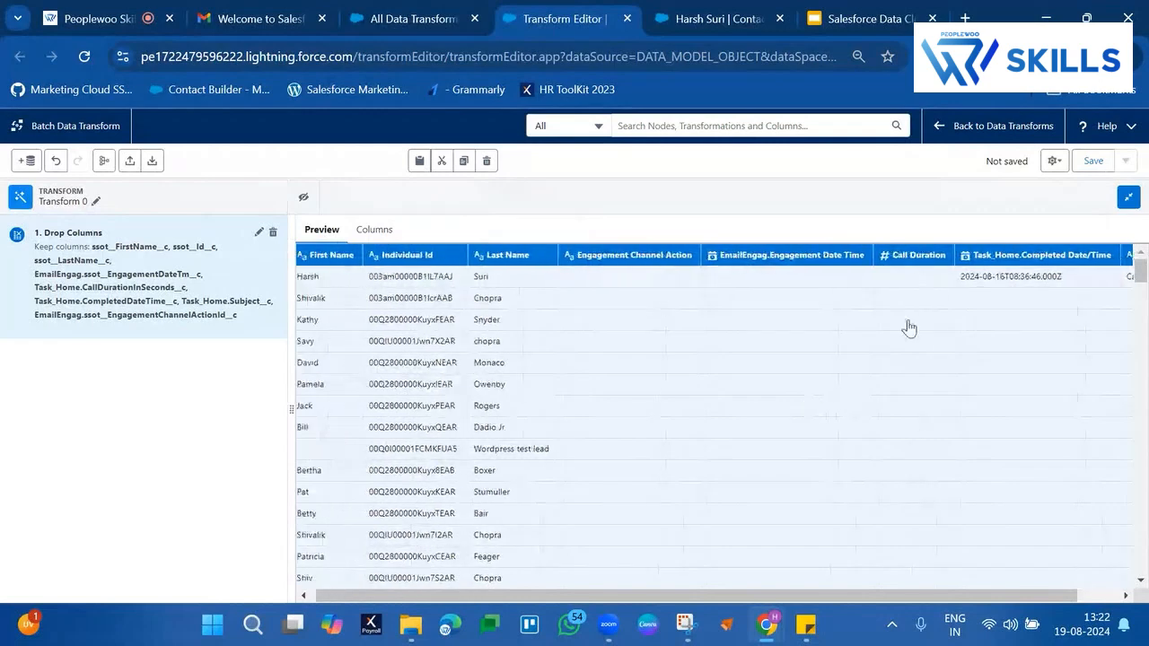
pyautogui.hscroll(1, 908, 328)
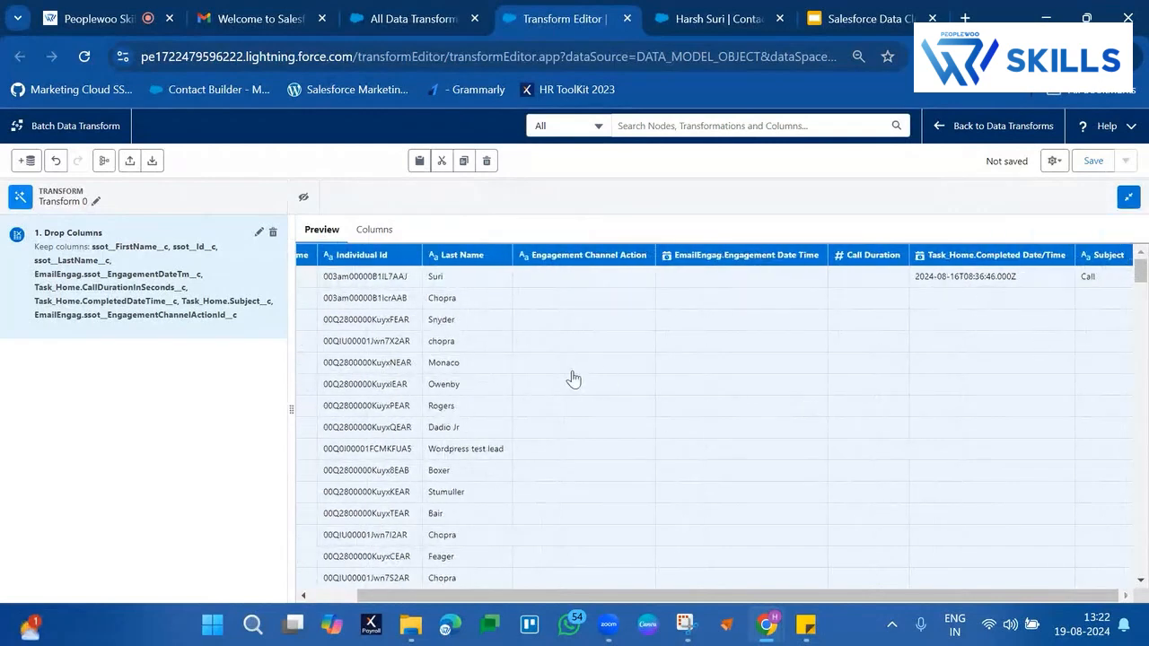
pyautogui.hscroll(-1, 573, 379)
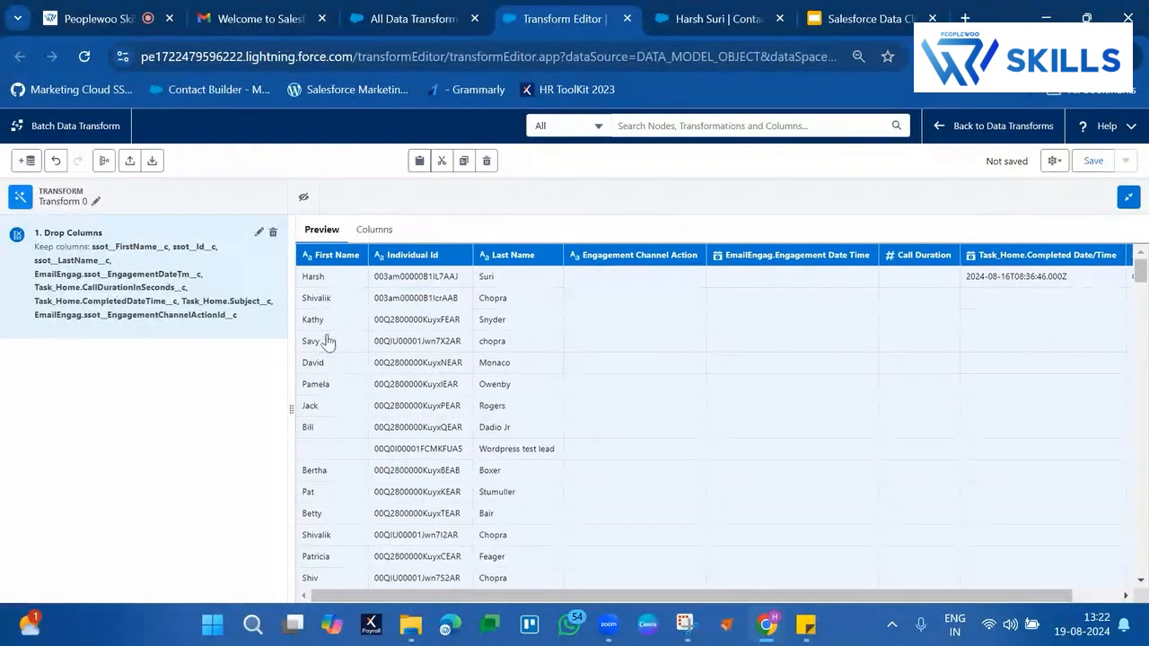
pyautogui.hscroll(1, 1071, 308)
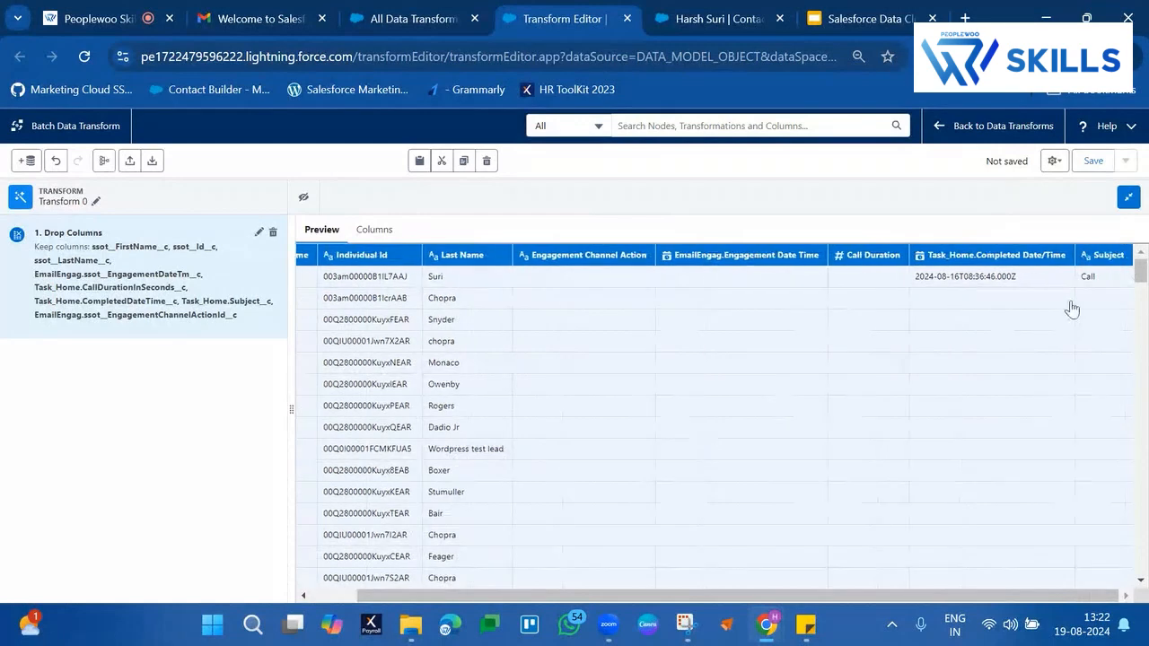
pyautogui.scroll(-5, 446, 428)
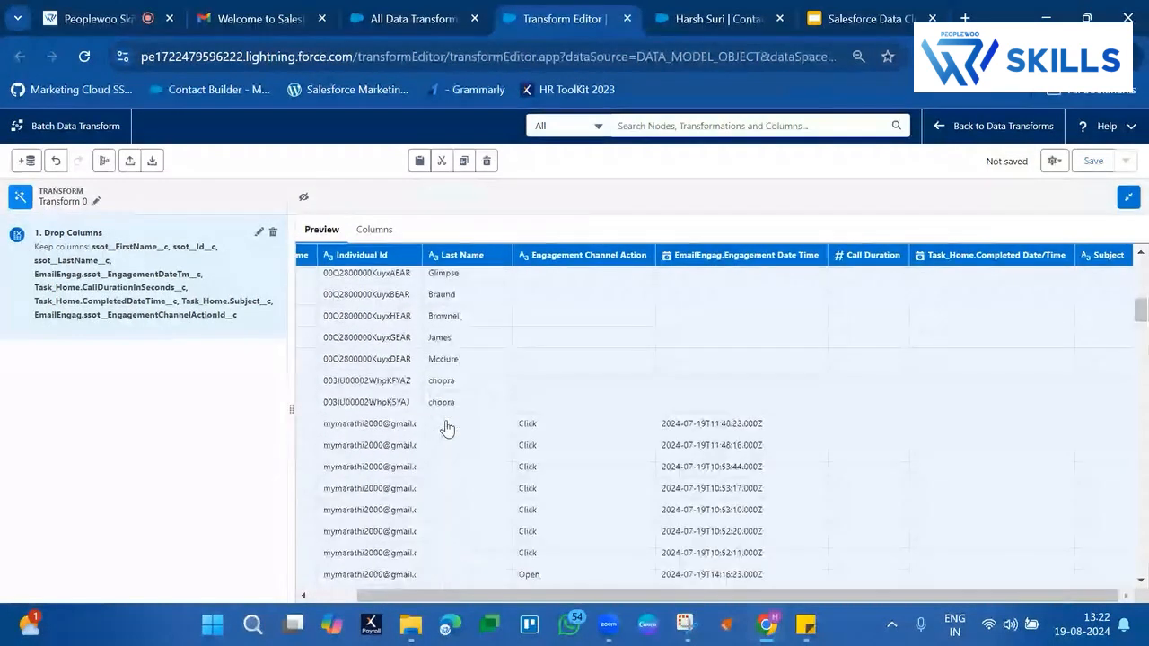
pyautogui.click(385, 231)
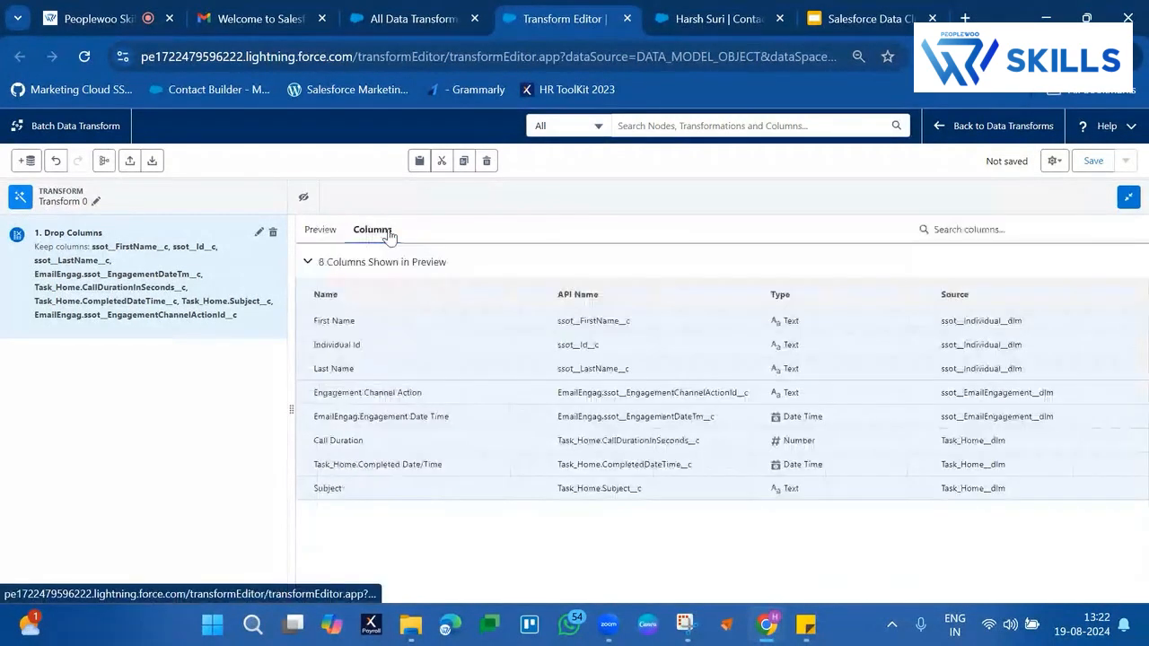
pyautogui.click(354, 334)
pyautogui.click(600, 347)
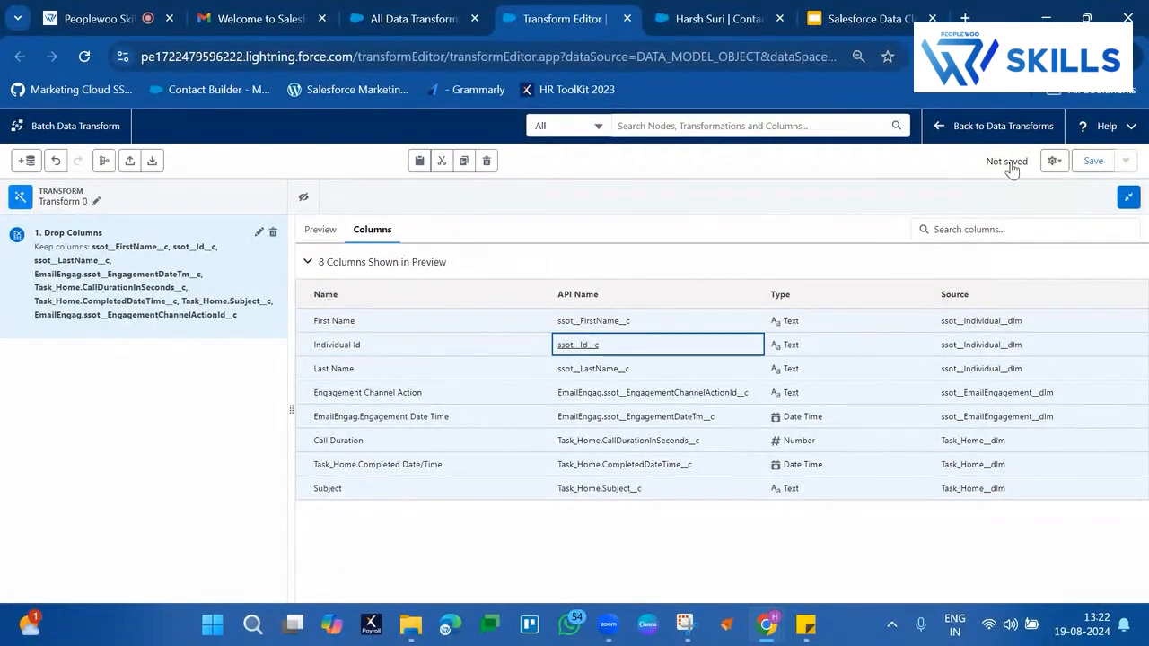
pyautogui.click(883, 169)
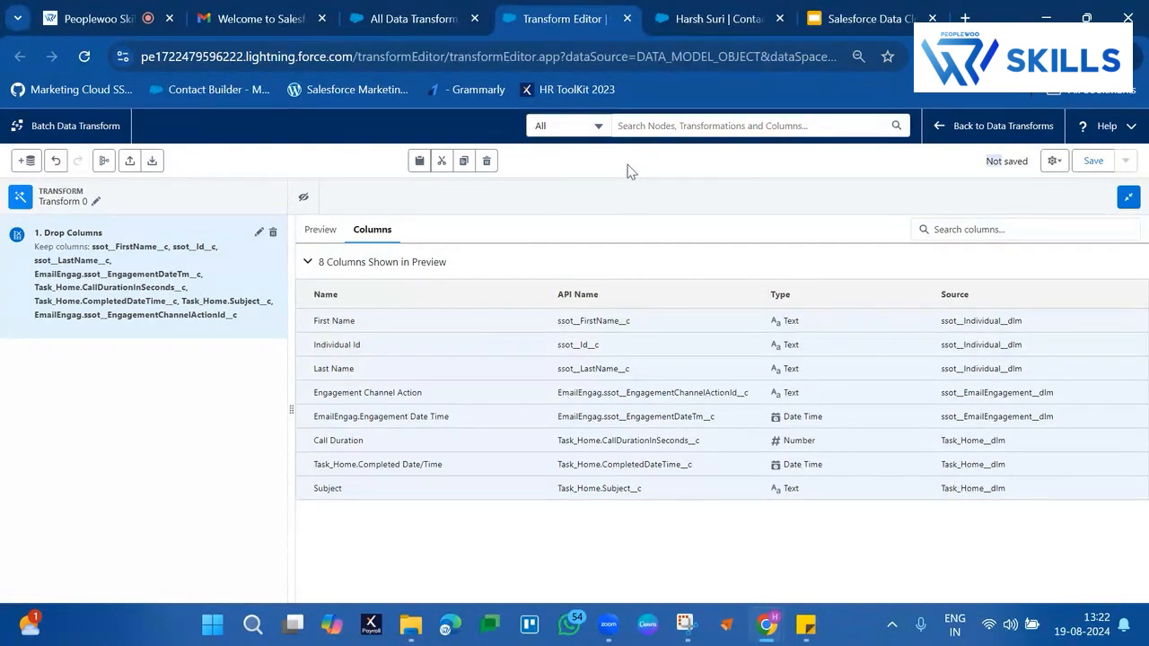
# Return to the data flow canvas and add an Output node after Transform 0
pyautogui.click(1128, 197)
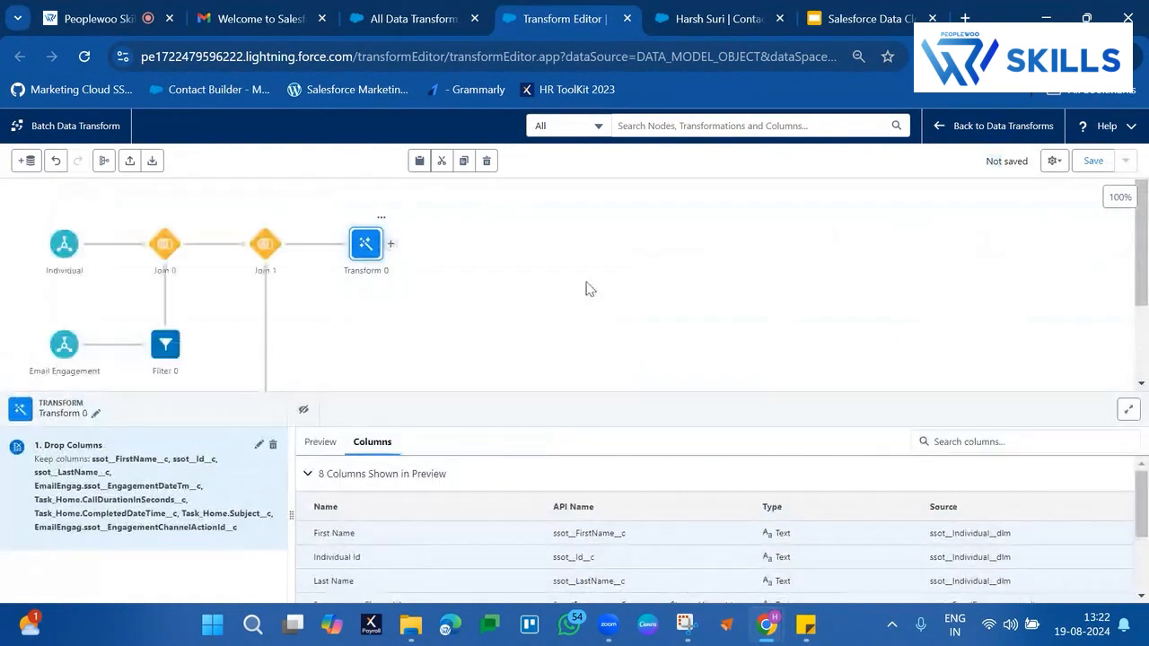
pyautogui.click(590, 289)
pyautogui.click(390, 244)
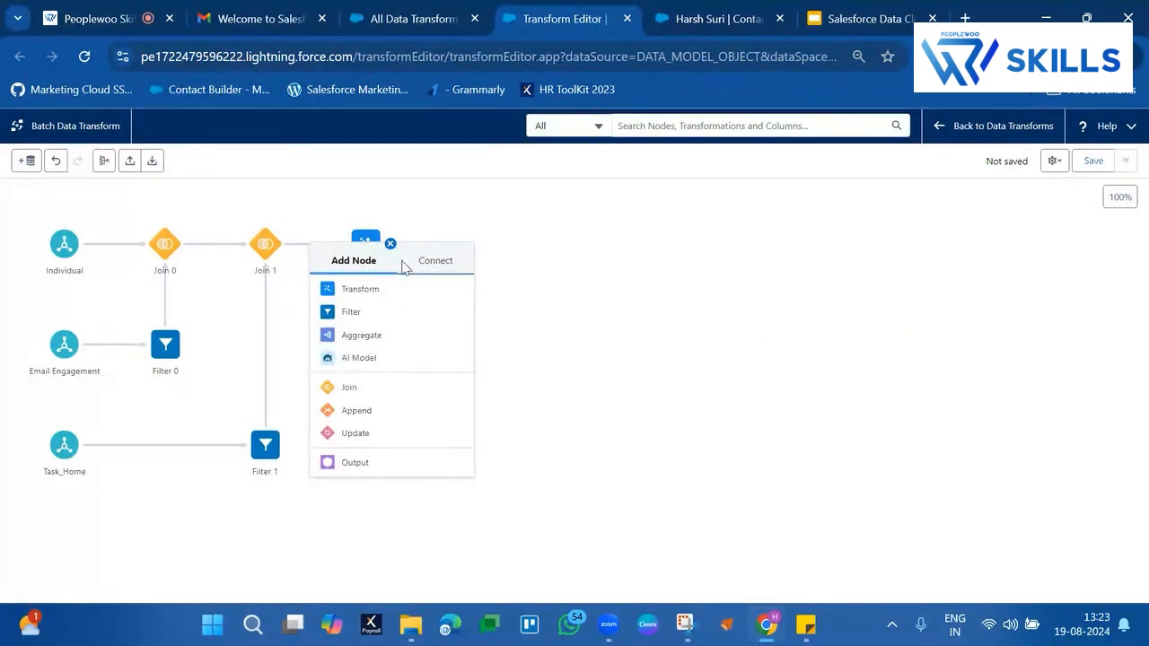
pyautogui.click(366, 462)
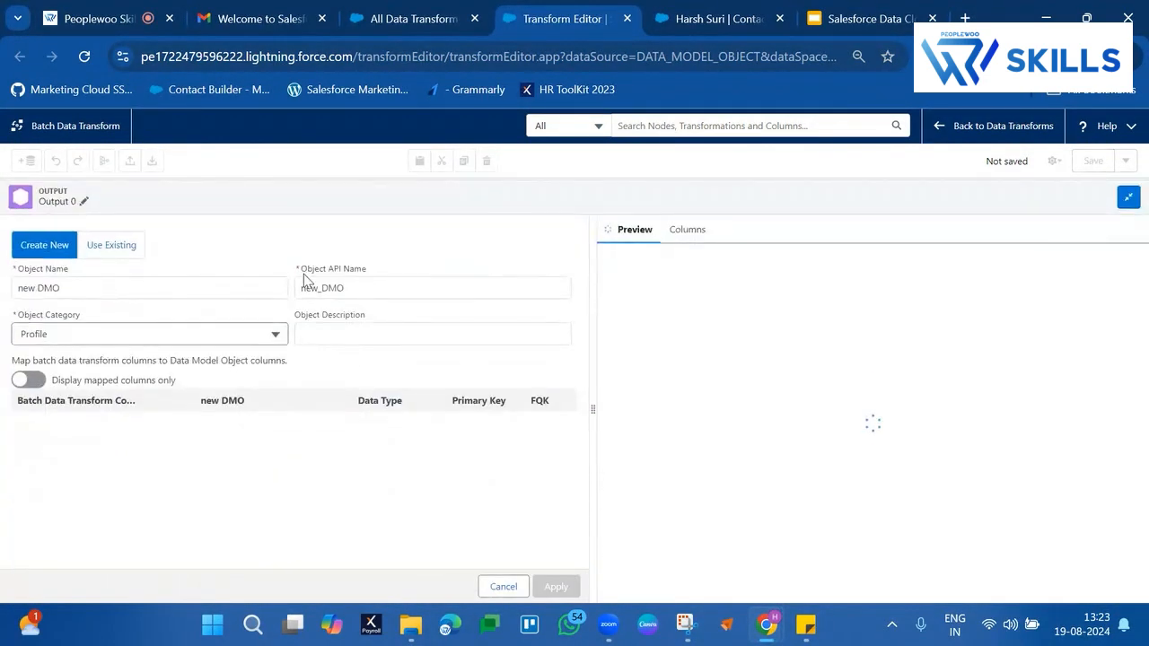
# Name the new output object ContactEngagementDMO and set its object category to Other
pyautogui.tripleClick(149, 297)
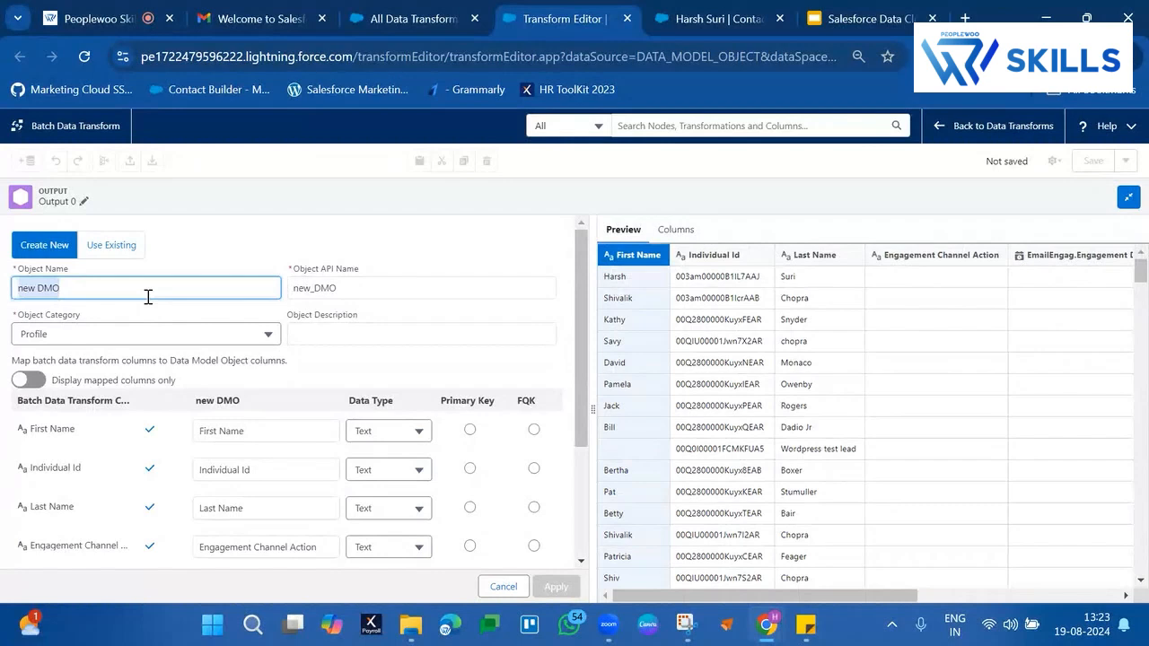
pyautogui.write('In')
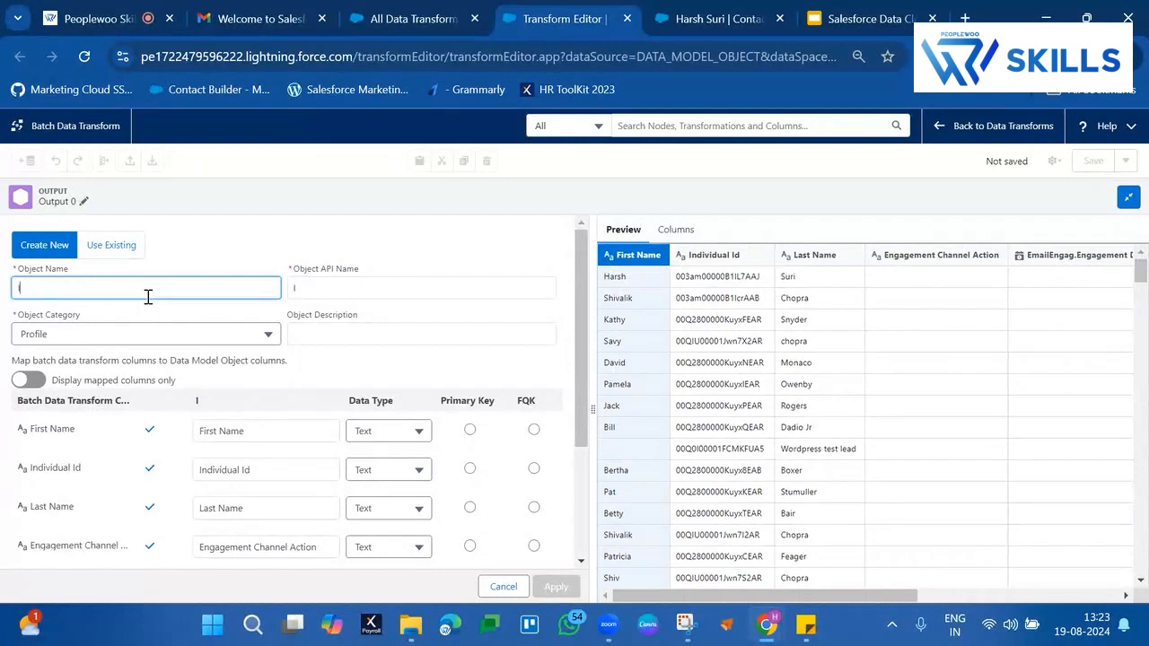
pyautogui.press('BackSpace')
pyautogui.press('BackSpace')
pyautogui.write('ContactEngage')
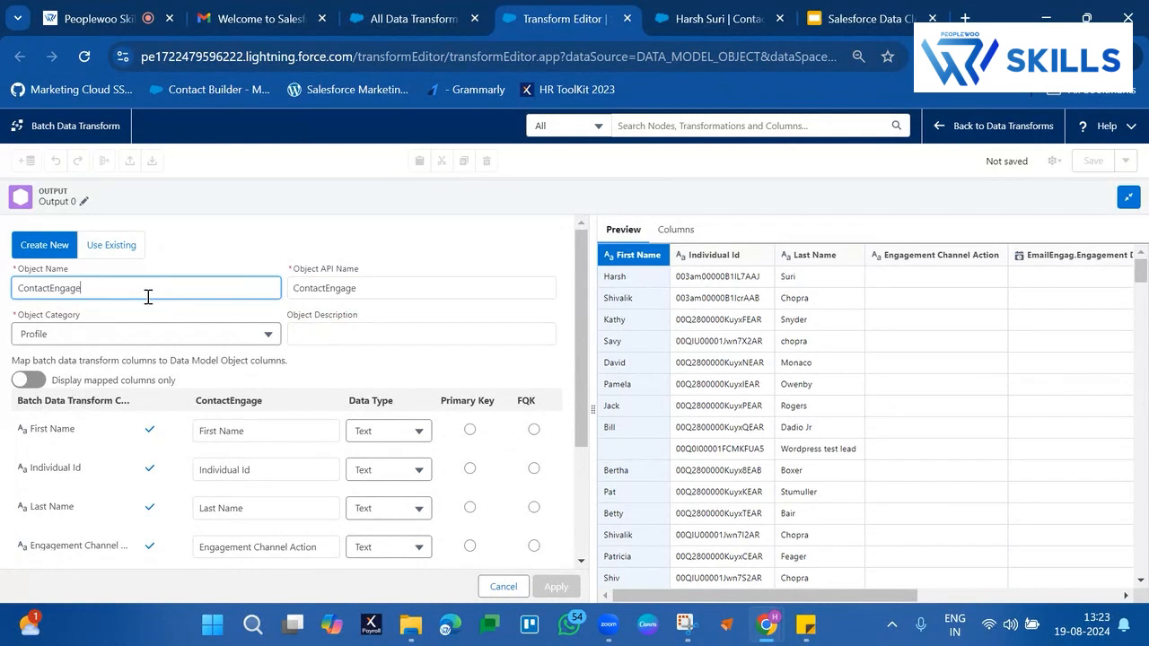
pyautogui.write('mentDMO')
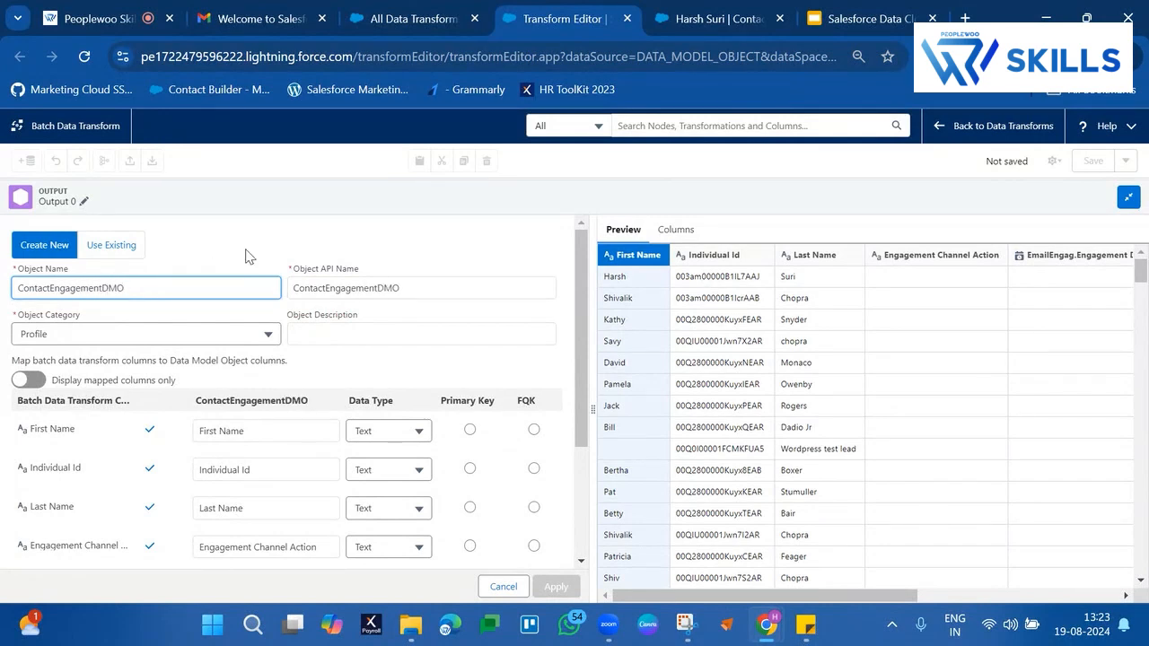
pyautogui.click(238, 305)
pyautogui.click(193, 333)
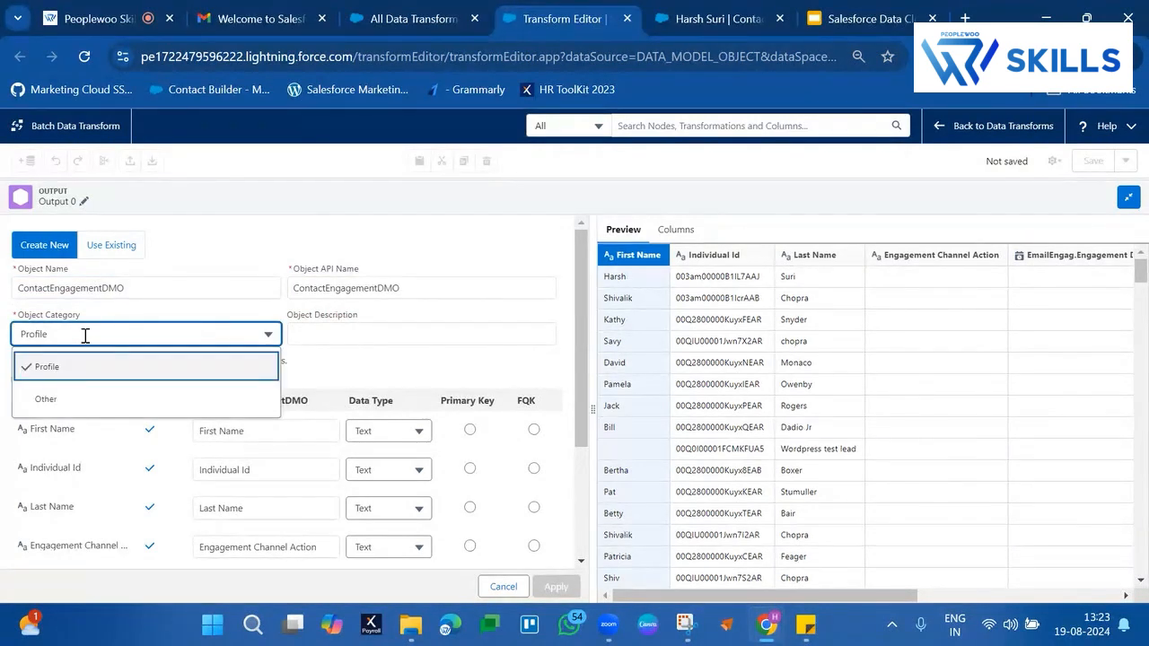
pyautogui.click(41, 396)
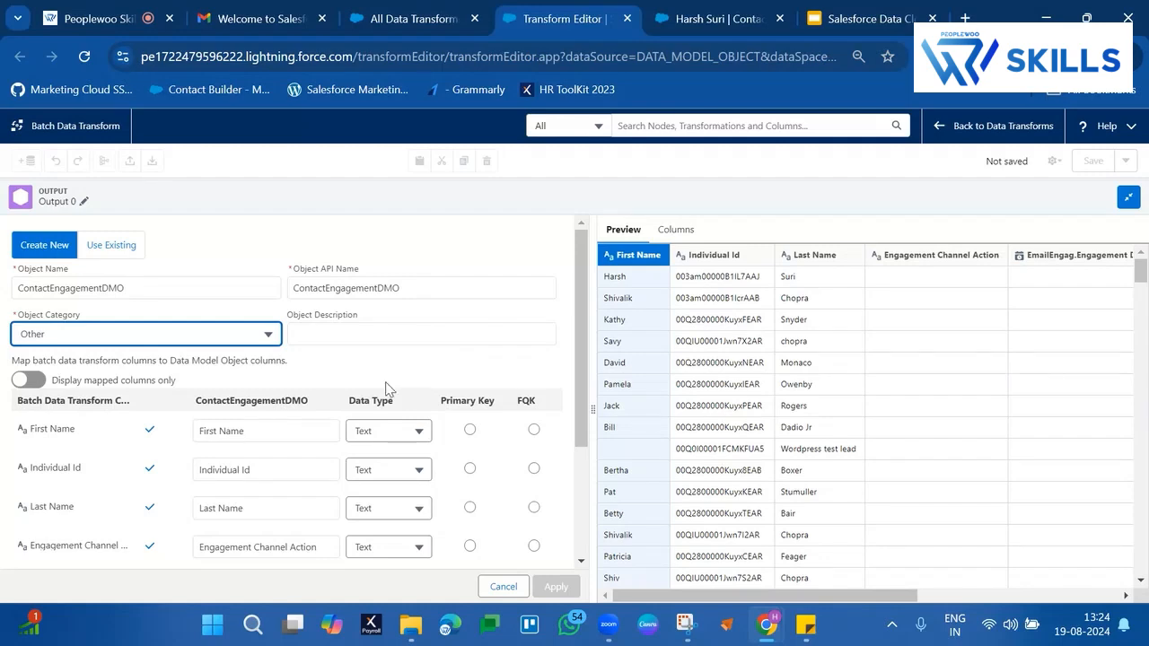
# Set Individual Id as both the primary key and the FQK in the output column mapping
pyautogui.scroll(-3, 386, 382)
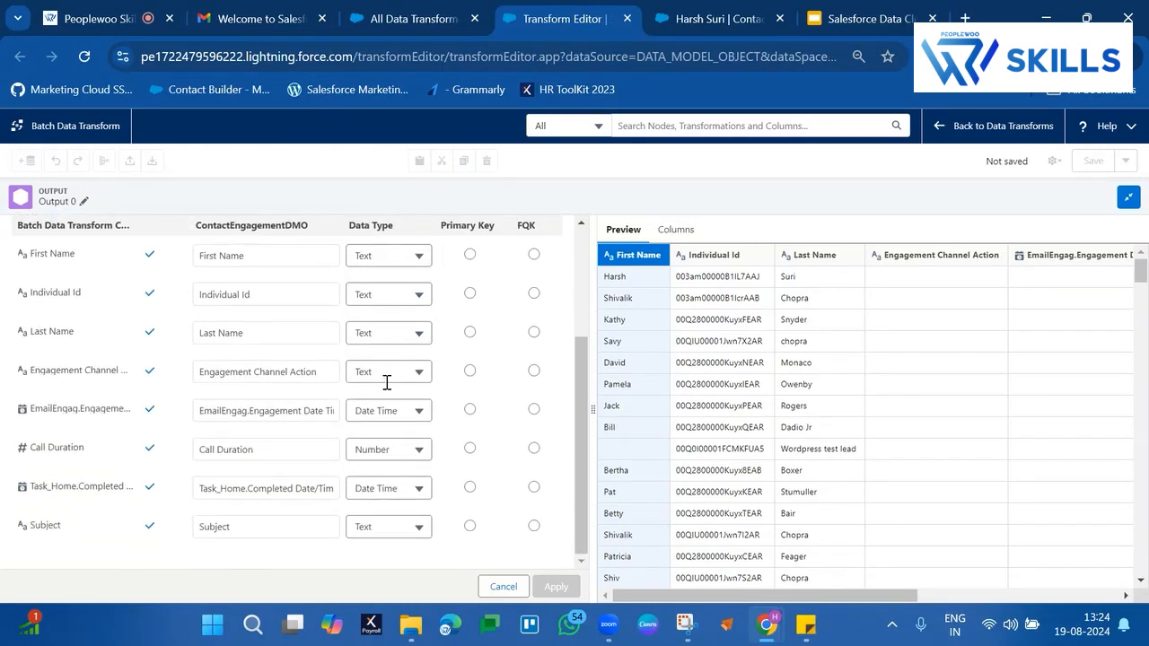
pyautogui.scroll(3, 386, 383)
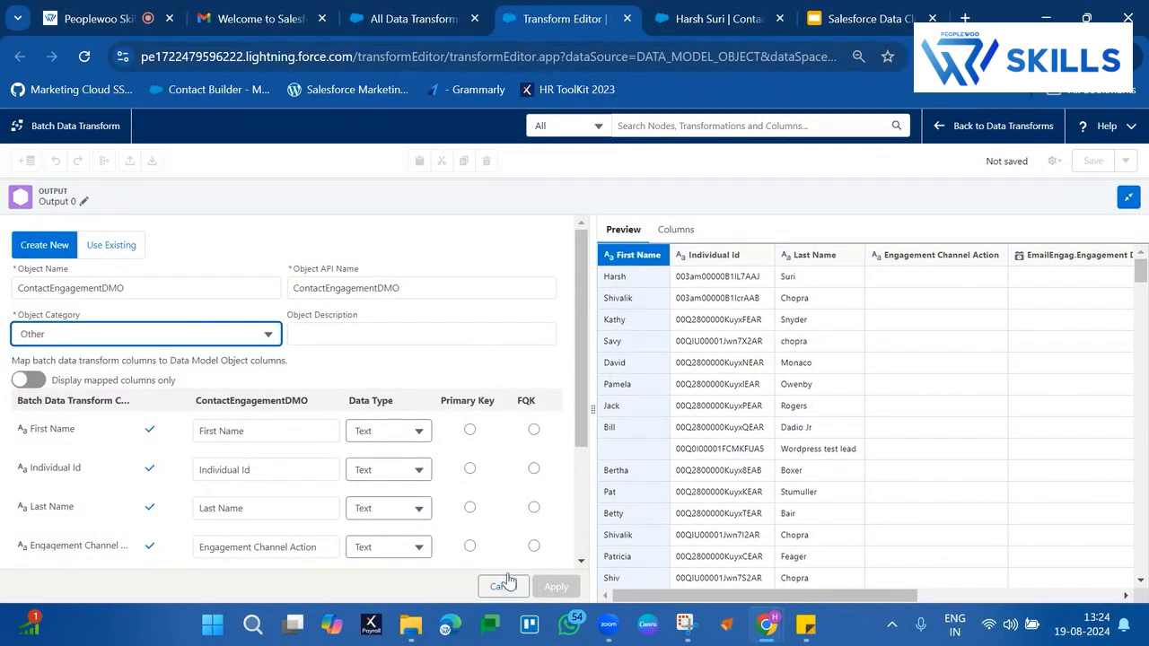
pyautogui.scroll(-1, 395, 492)
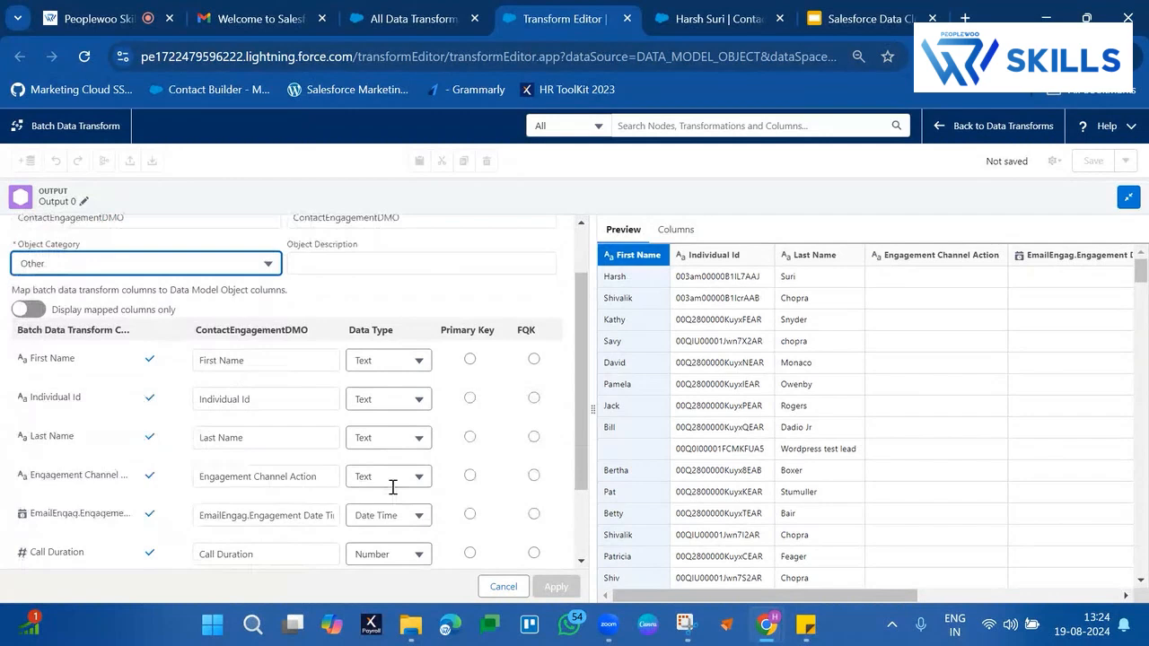
pyautogui.click(470, 398)
pyautogui.click(534, 399)
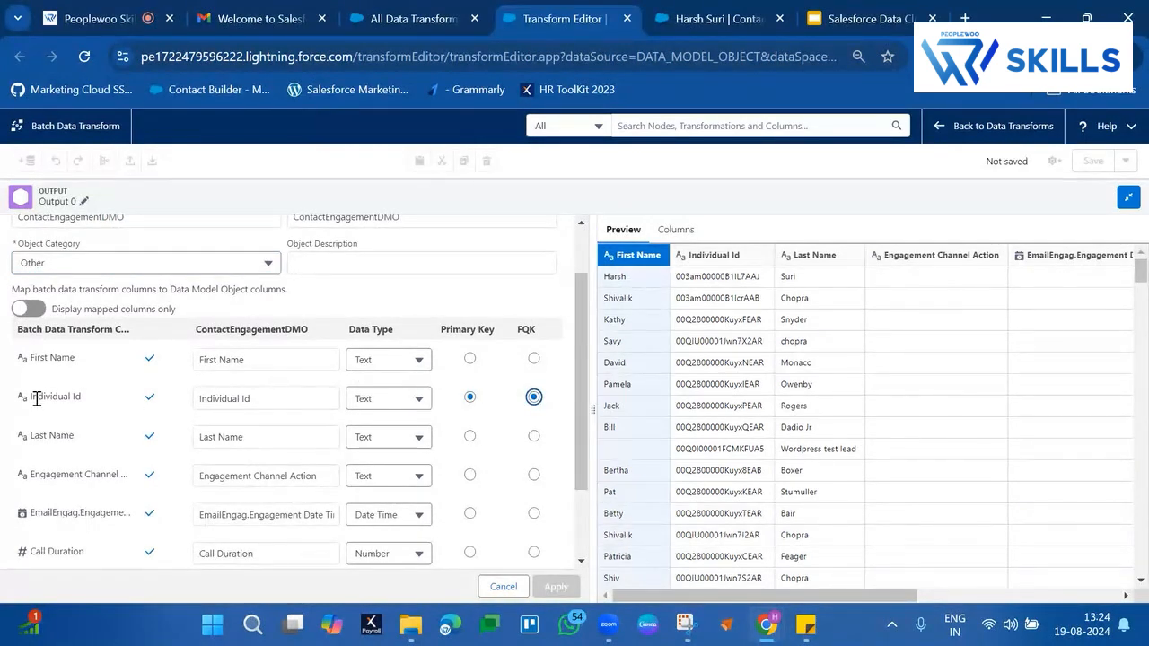
pyautogui.moveTo(36, 399); pyautogui.dragTo(123, 403)
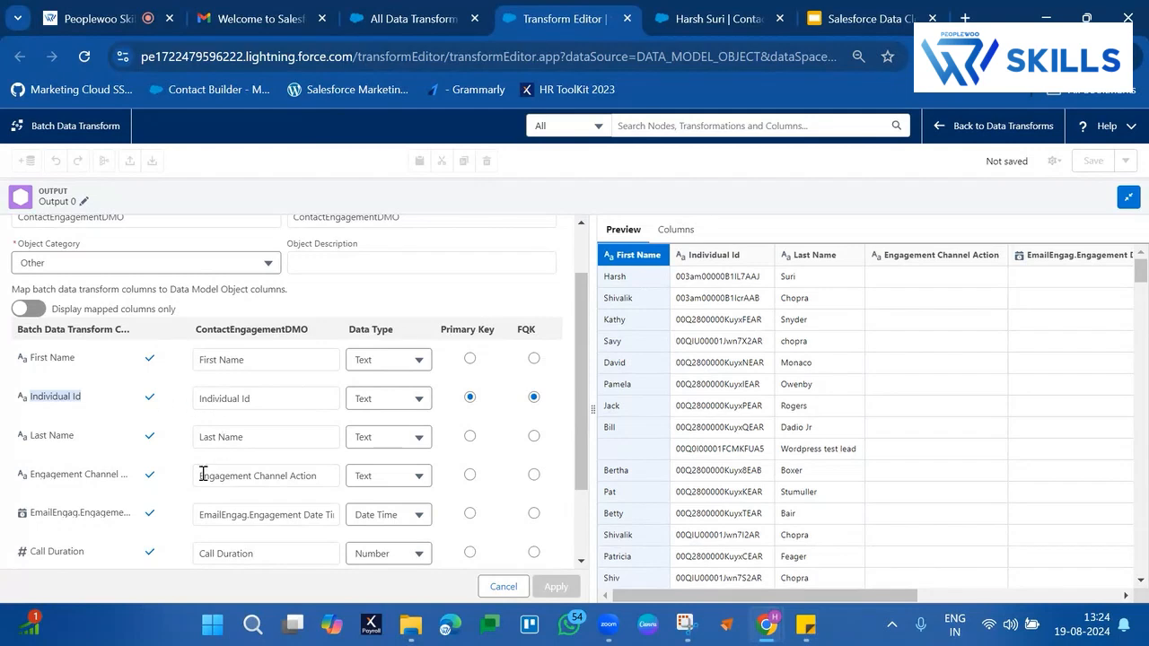
# Change the FQK of ContactEngagementDMO to Last Name
pyautogui.scroll(-2, 202, 476)
pyautogui.click(429, 573)
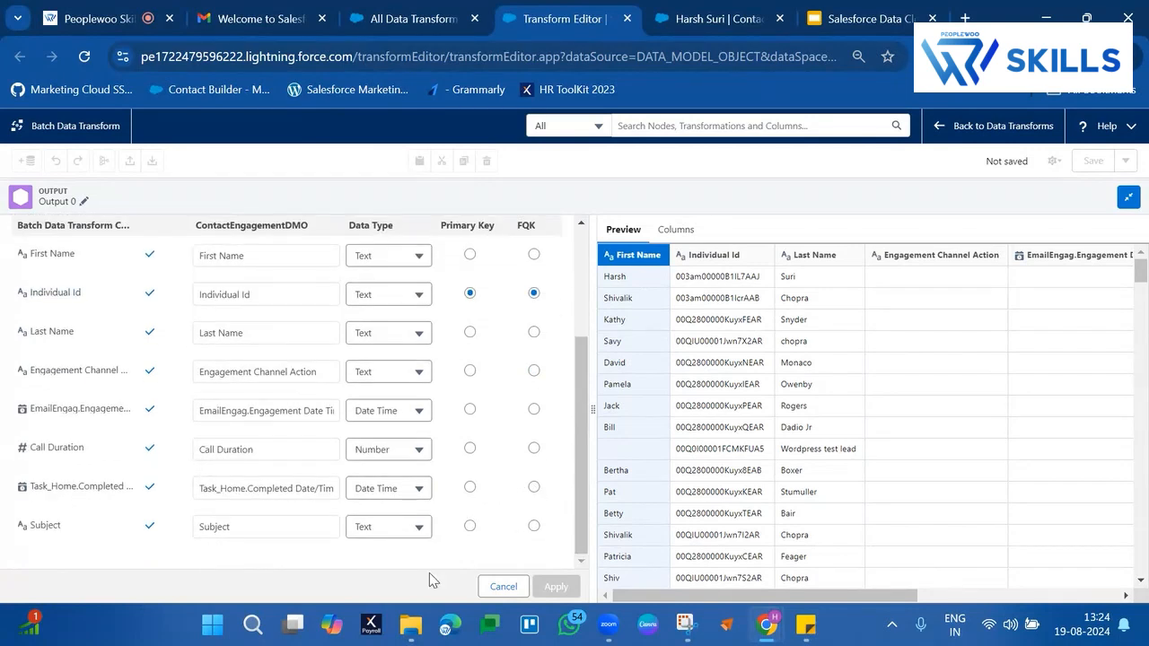
pyautogui.scroll(1, 440, 414)
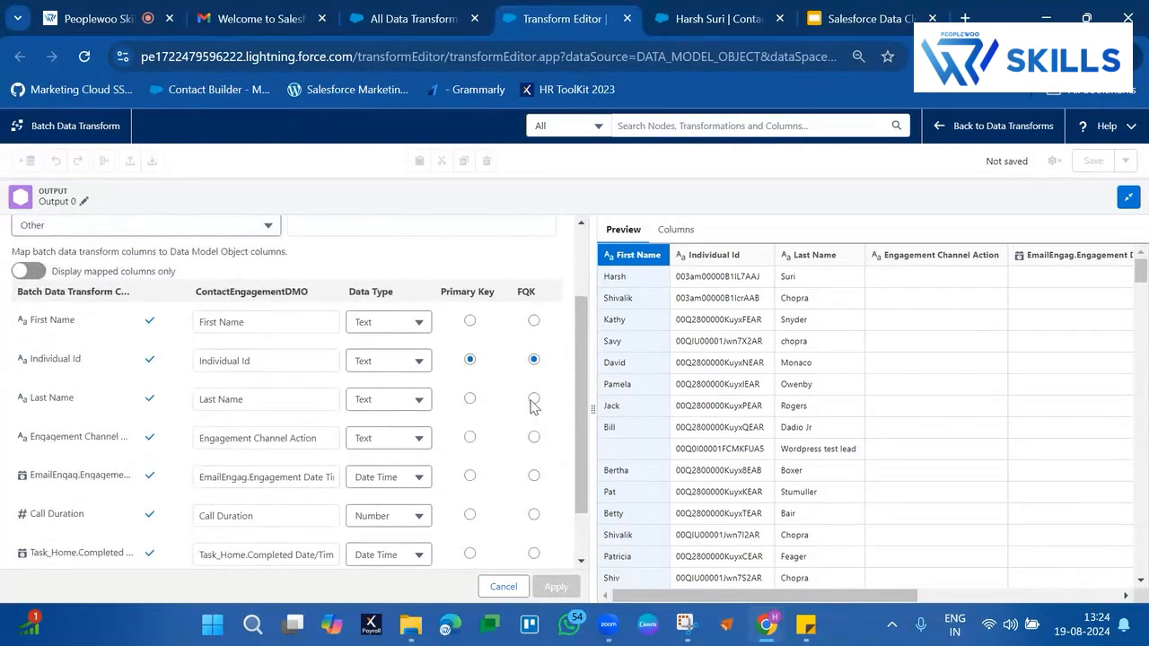
pyautogui.click(534, 399)
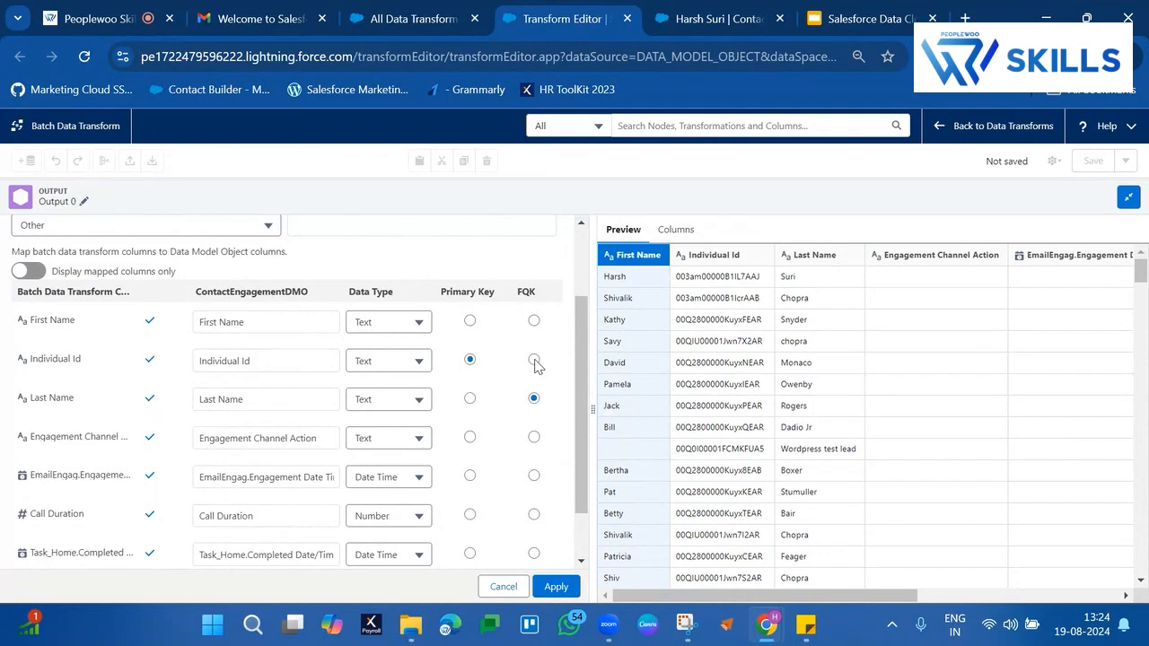
pyautogui.moveTo(533, 364); pyautogui.dragTo(745, 211)
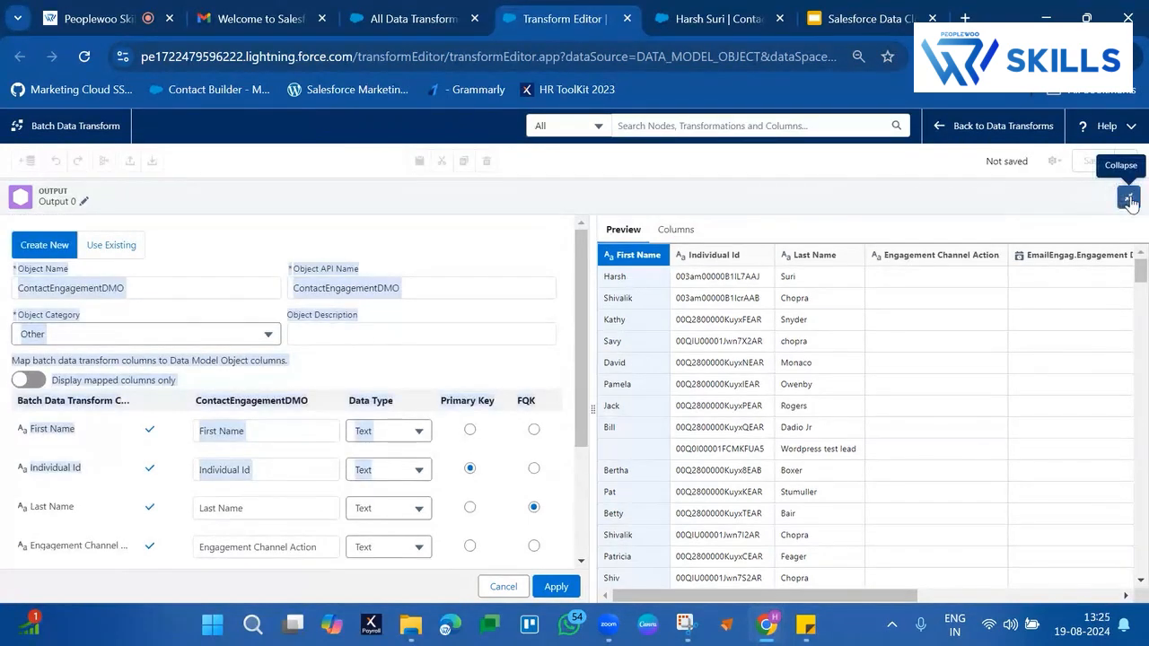
# Return to the data flow canvas and discard the unapplied Output 0 changes
pyautogui.click(1128, 196)
pyautogui.click(695, 244)
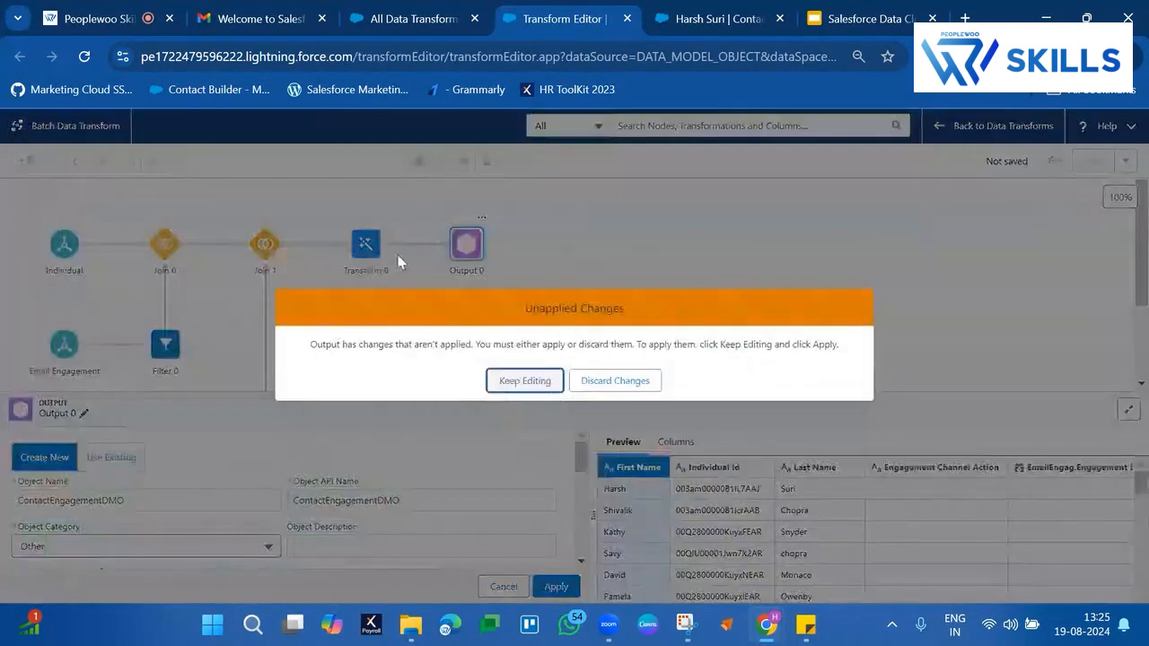
pyautogui.click(596, 384)
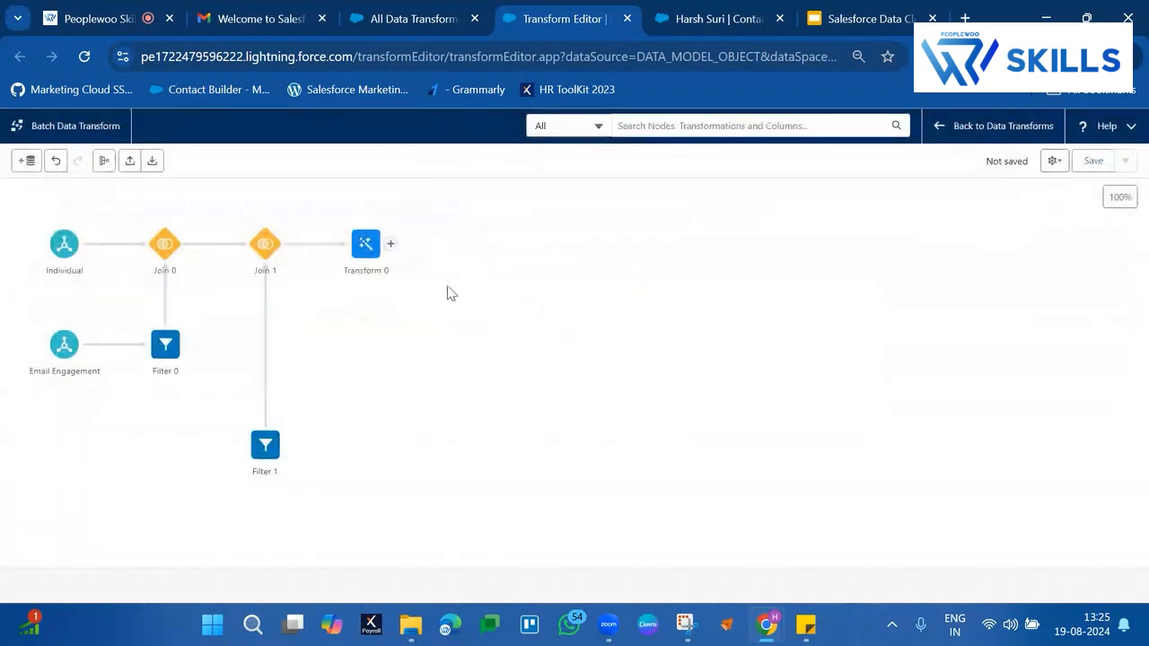
# Open the Drop Columns transformation of Transform 0 for editing and search its columns to keep for "email ad"
pyautogui.click(365, 242)
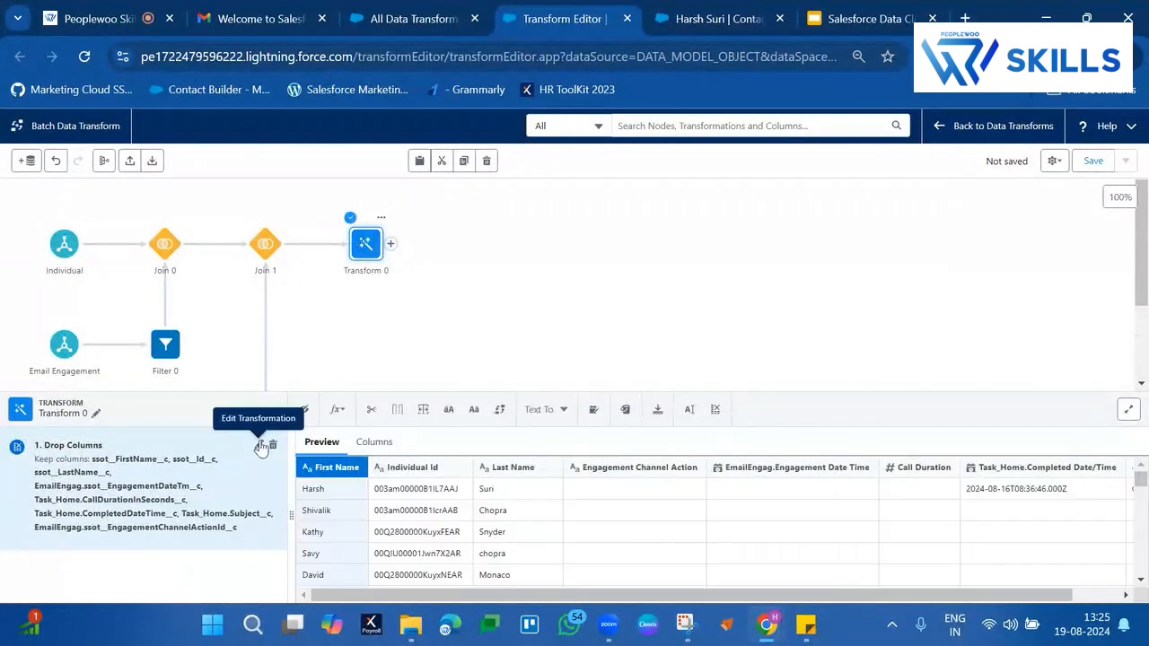
pyautogui.click(261, 446)
pyautogui.scroll(-3, 205, 505)
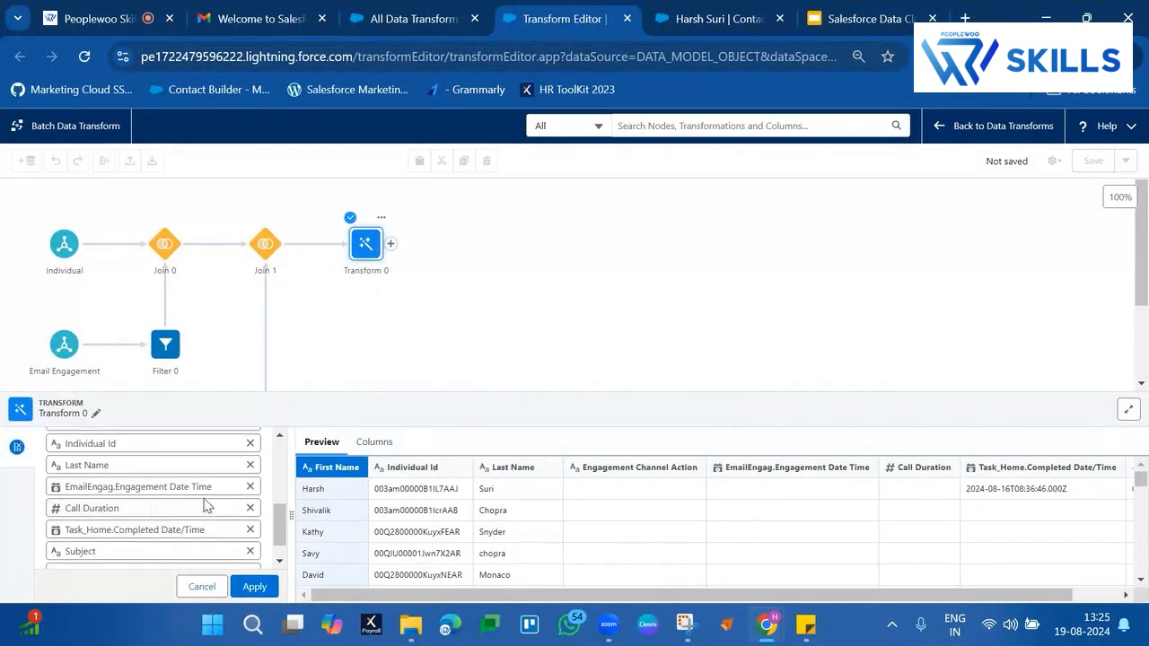
pyautogui.scroll(2, 205, 505)
pyautogui.scroll(1, 206, 505)
pyautogui.click(186, 503)
pyautogui.write('email ad')
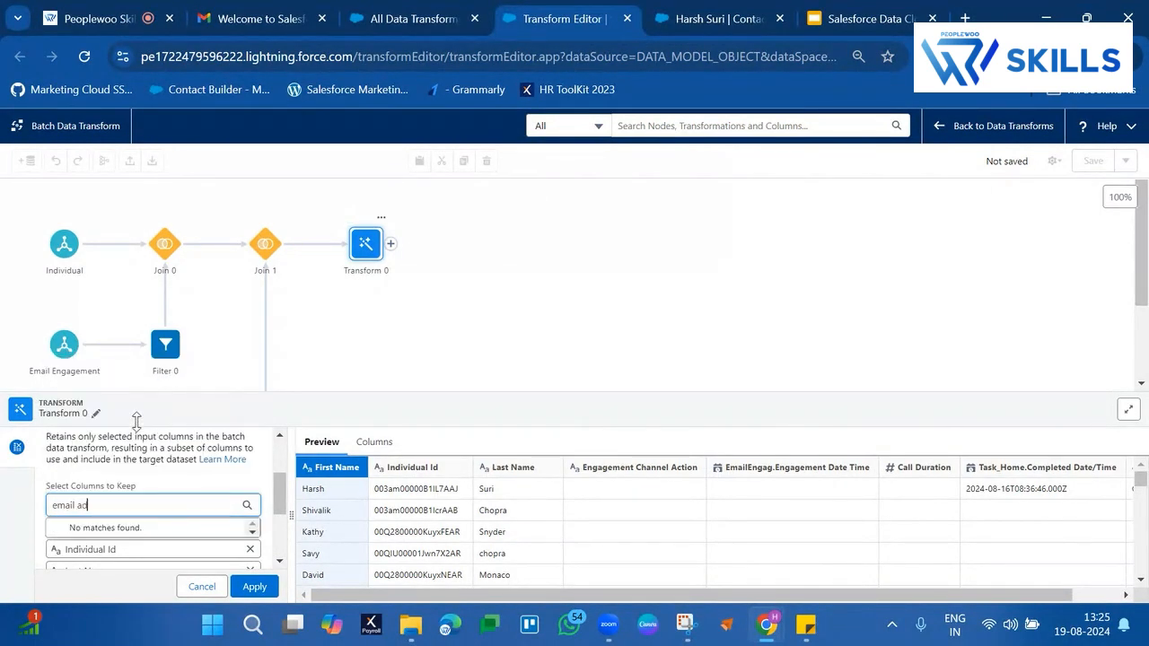
pyautogui.press('BackSpace')
pyautogui.press('BackSpace')
pyautogui.press('BackSpace')
pyautogui.press('BackSpace')
pyautogui.press('BackSpace')
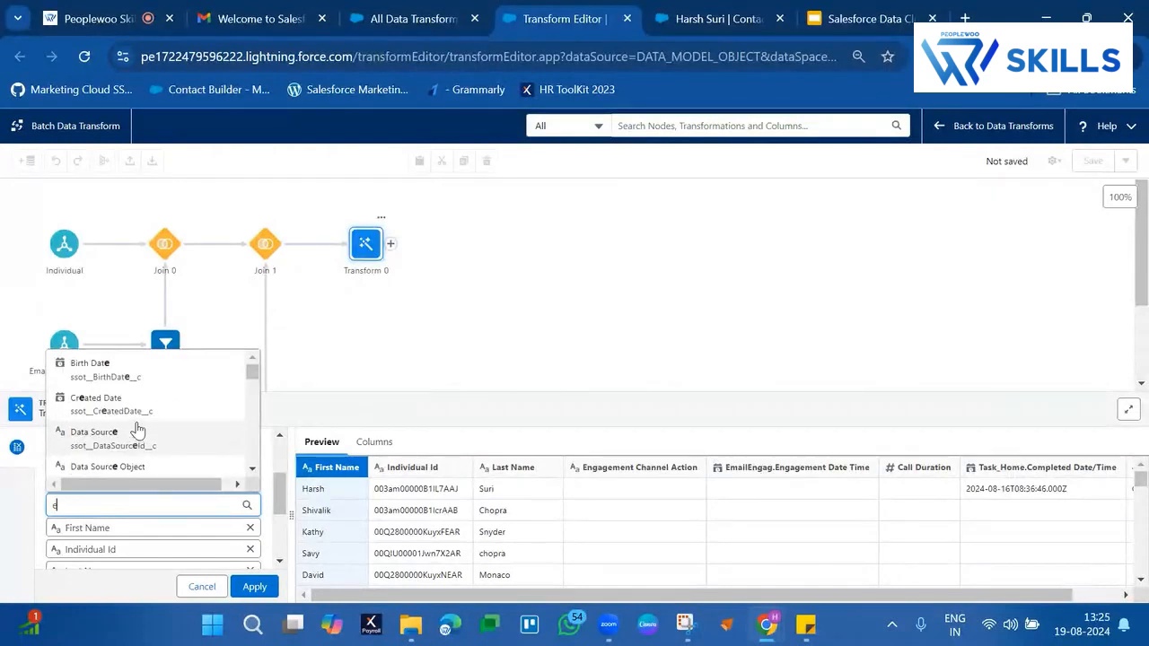
# Search for "name", add the Task_Home Name ID column to the columns to keep, and apply the transformation
pyautogui.write('name')
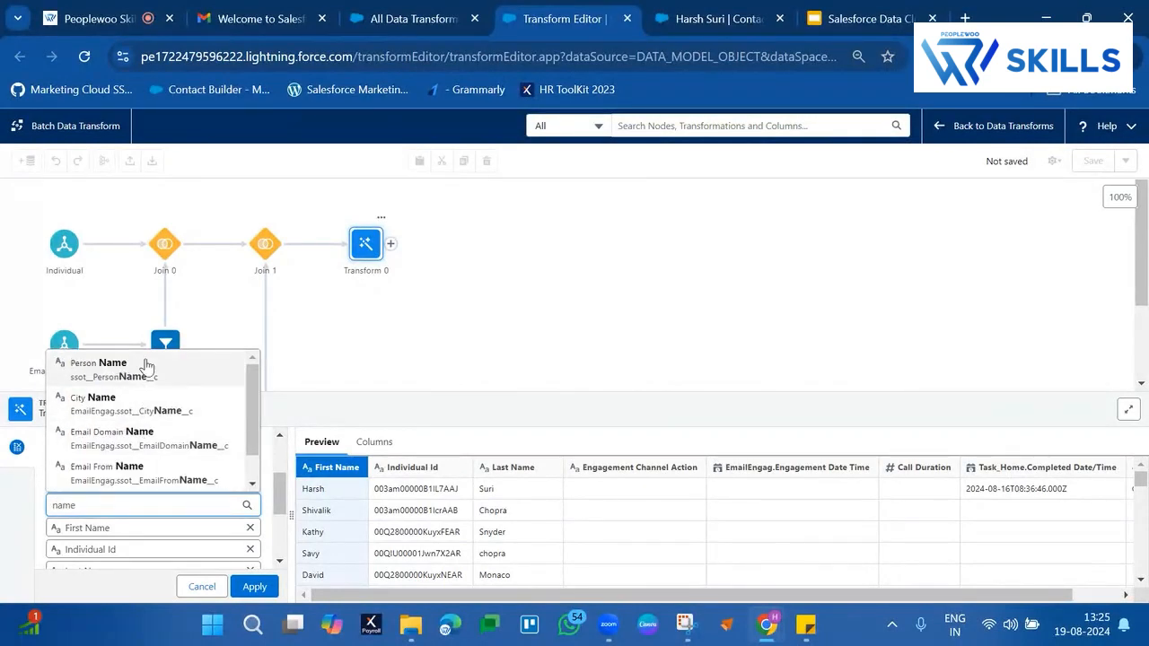
pyautogui.scroll(-1, 126, 448)
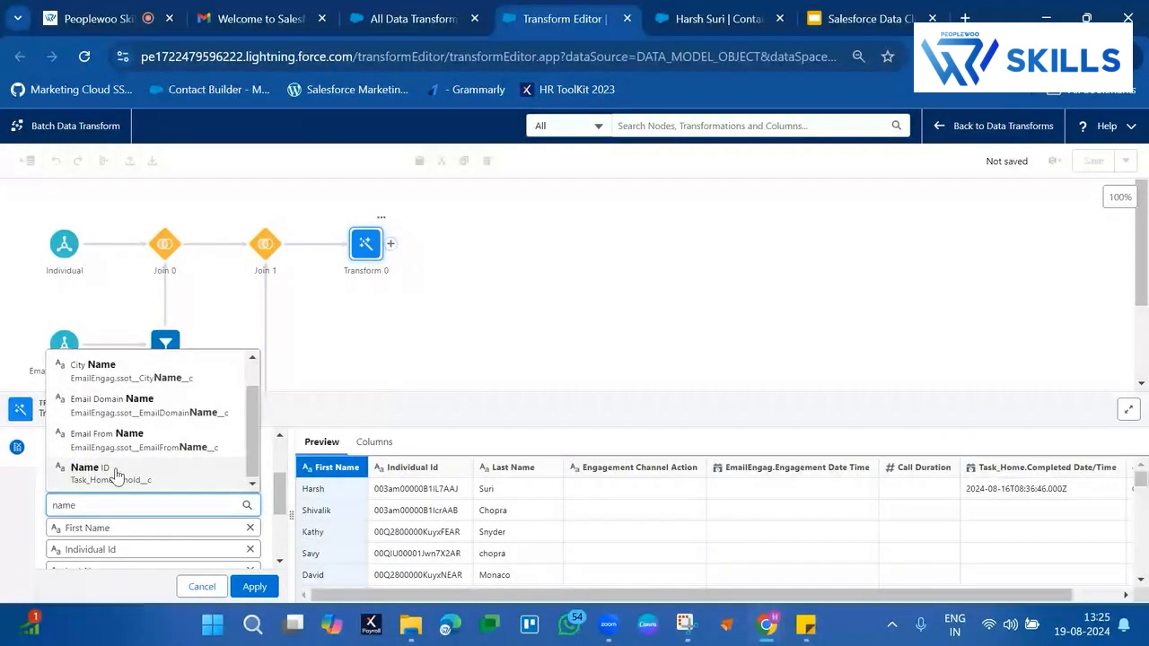
pyautogui.click(162, 470)
pyautogui.click(254, 587)
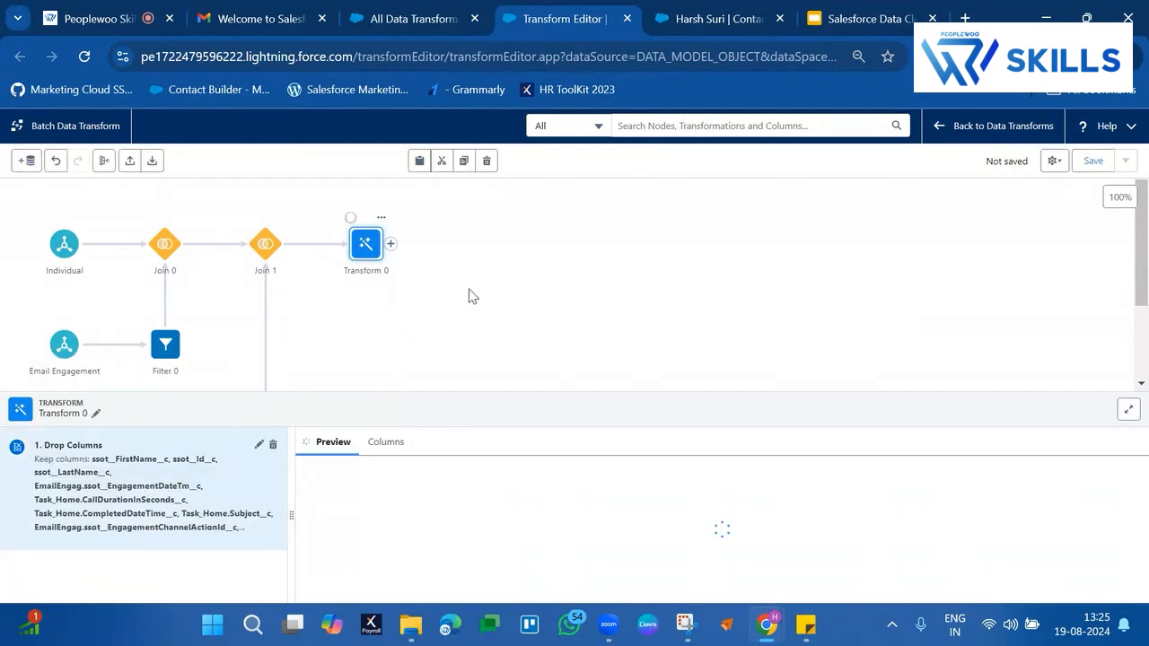
pyautogui.click(391, 244)
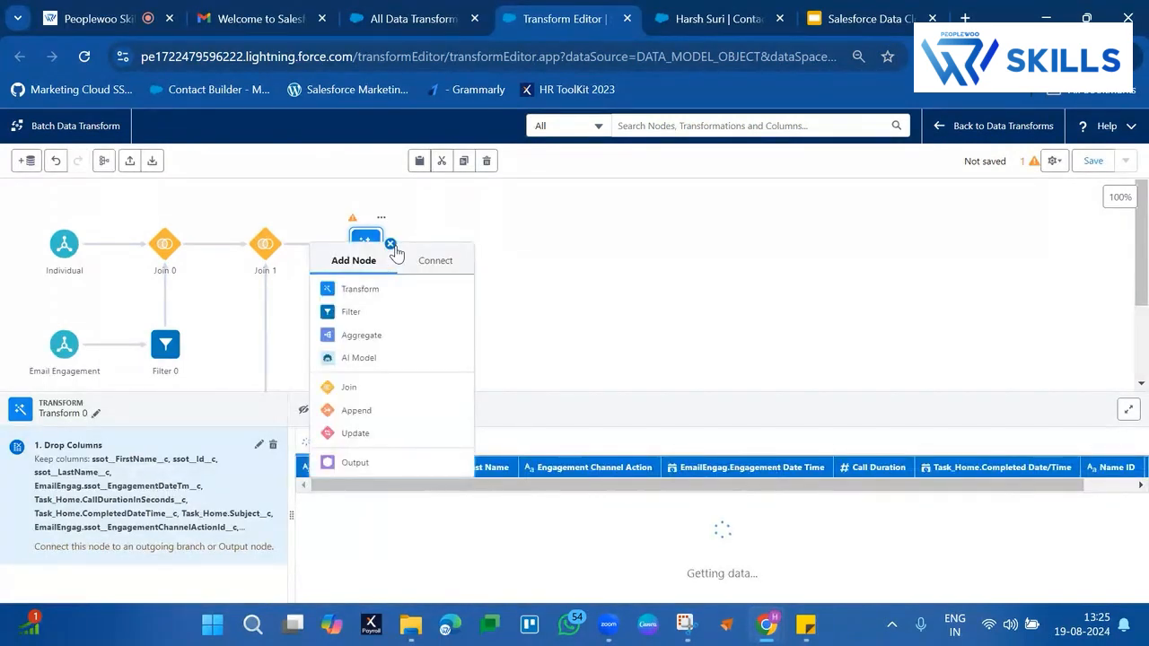
pyautogui.click(354, 289)
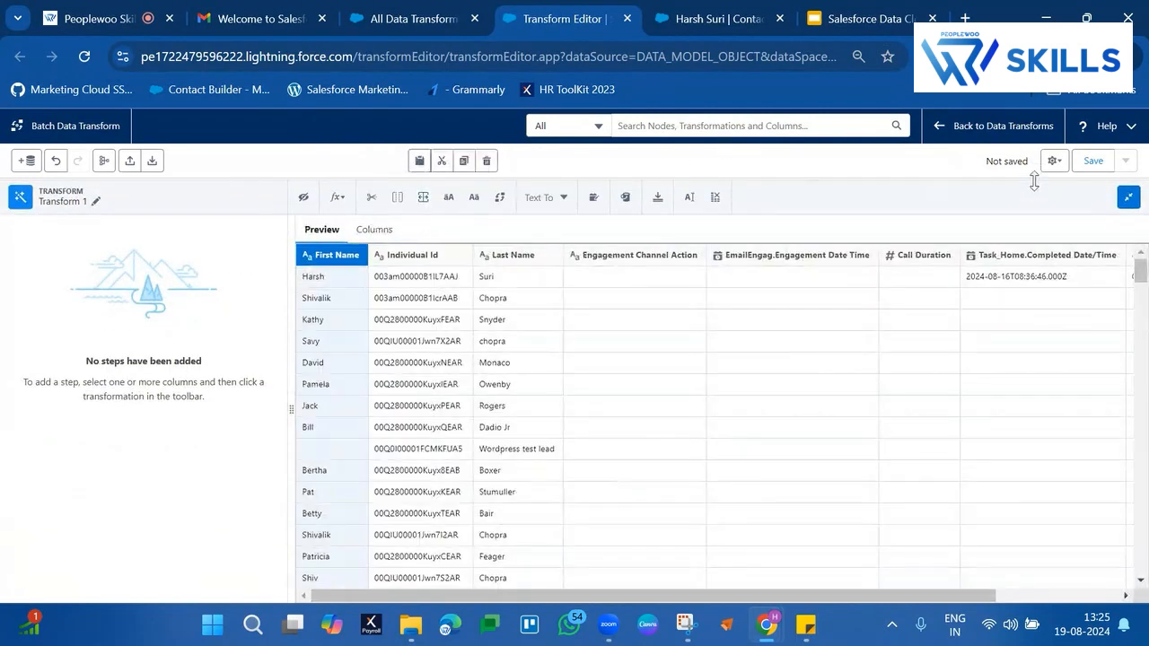
pyautogui.click(1128, 198)
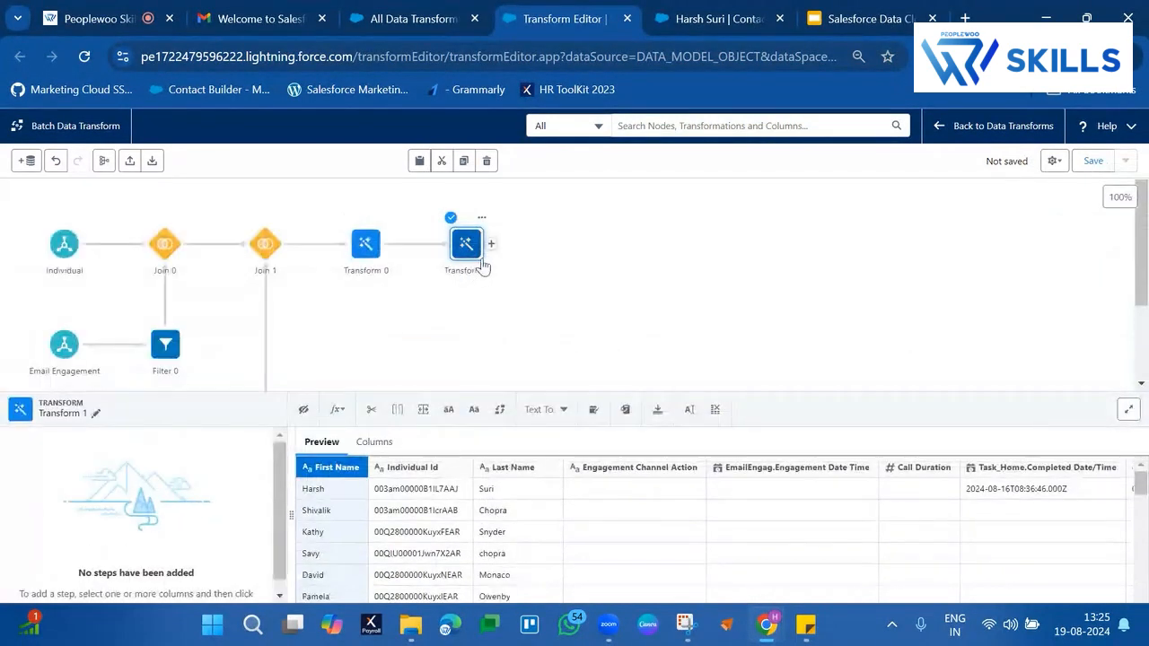
pyautogui.click(483, 220)
pyautogui.click(482, 220)
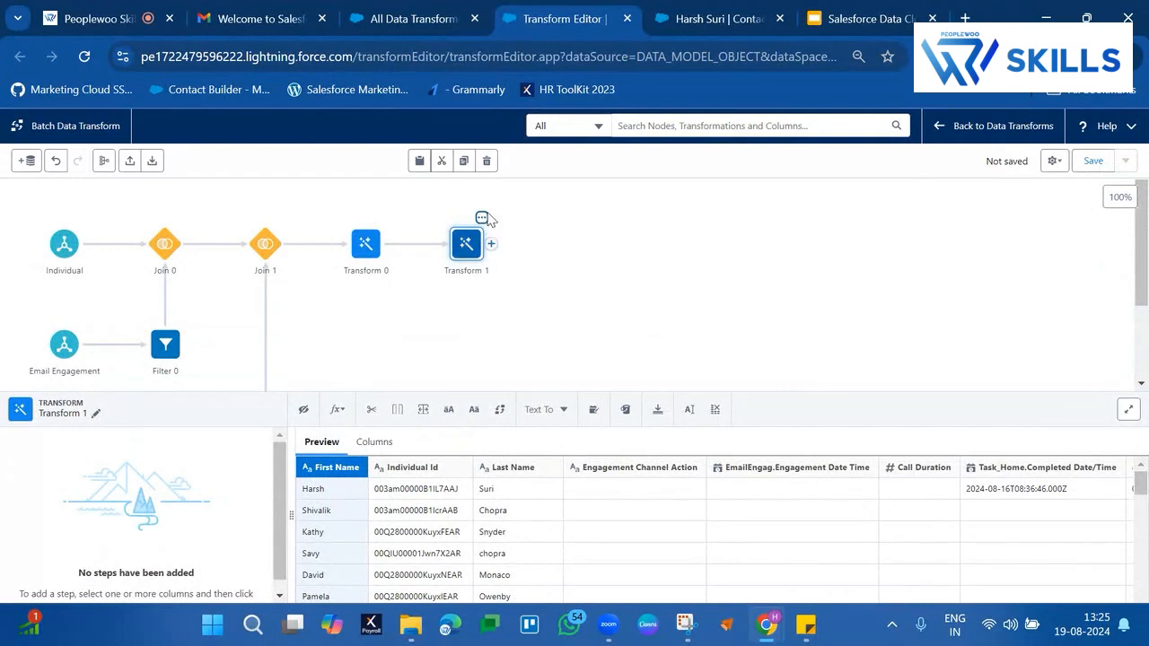
pyautogui.click(482, 220)
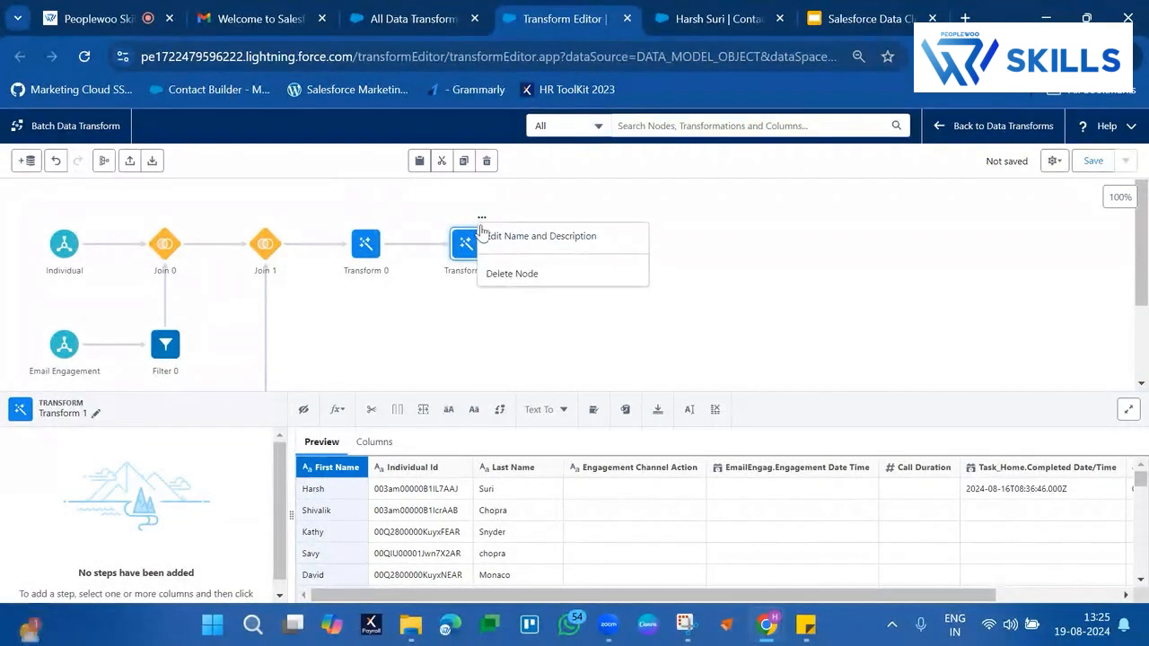
pyautogui.click(494, 274)
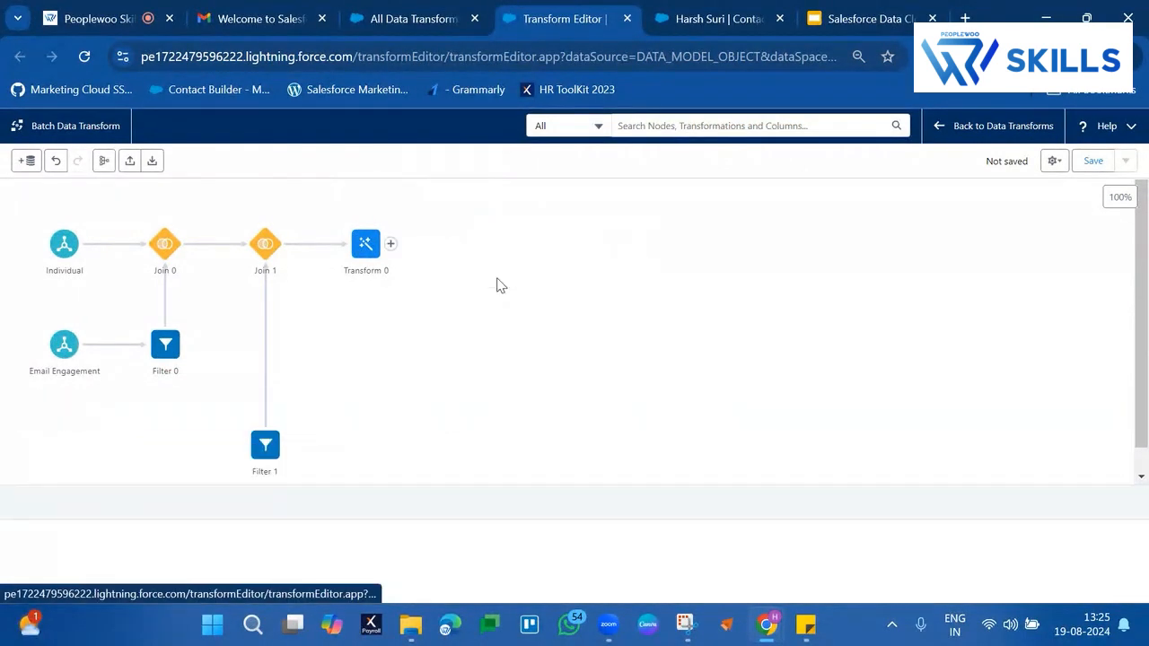
# Add an Output node directly after Transform 0
pyautogui.click(390, 243)
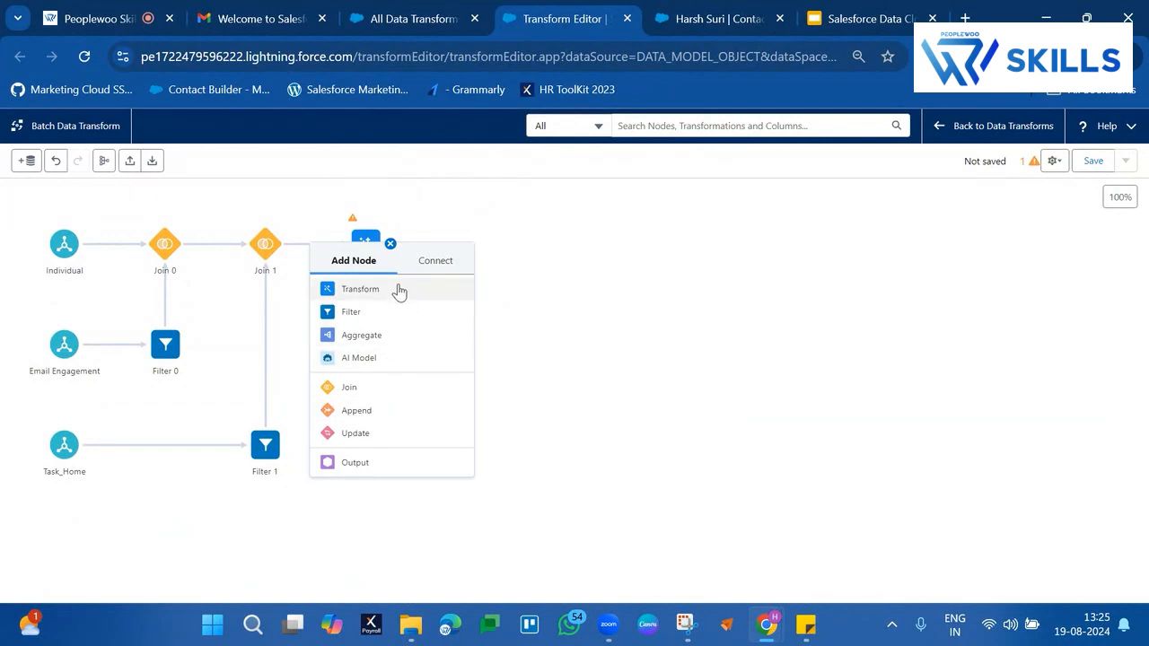
pyautogui.click(368, 481)
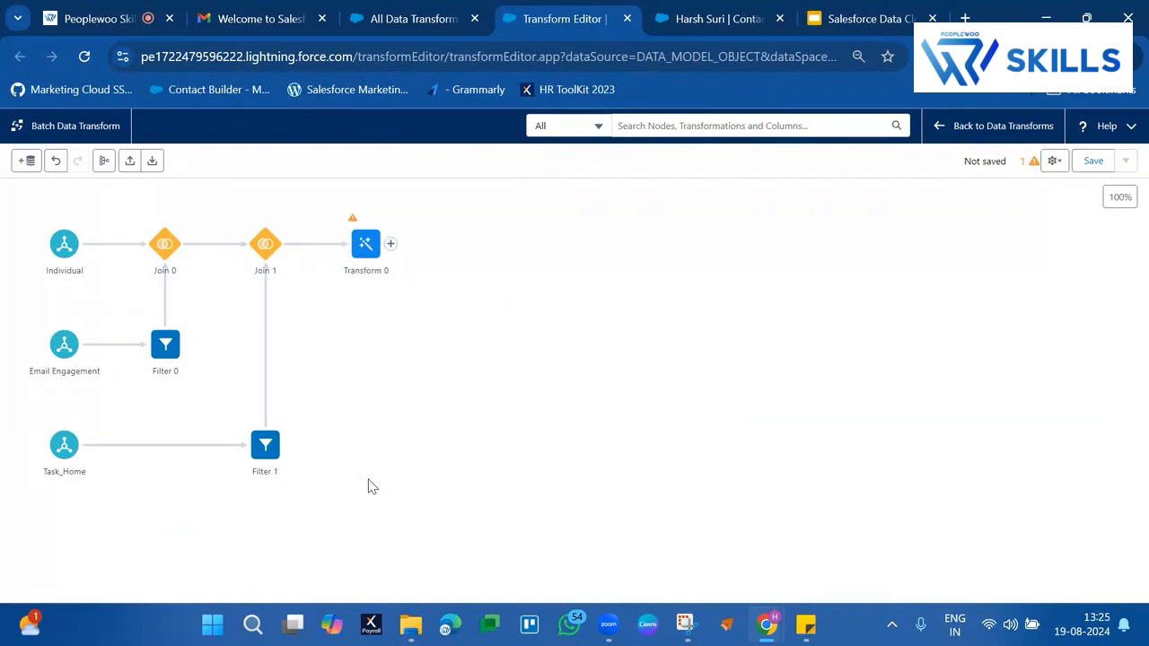
pyautogui.click(390, 243)
pyautogui.click(373, 465)
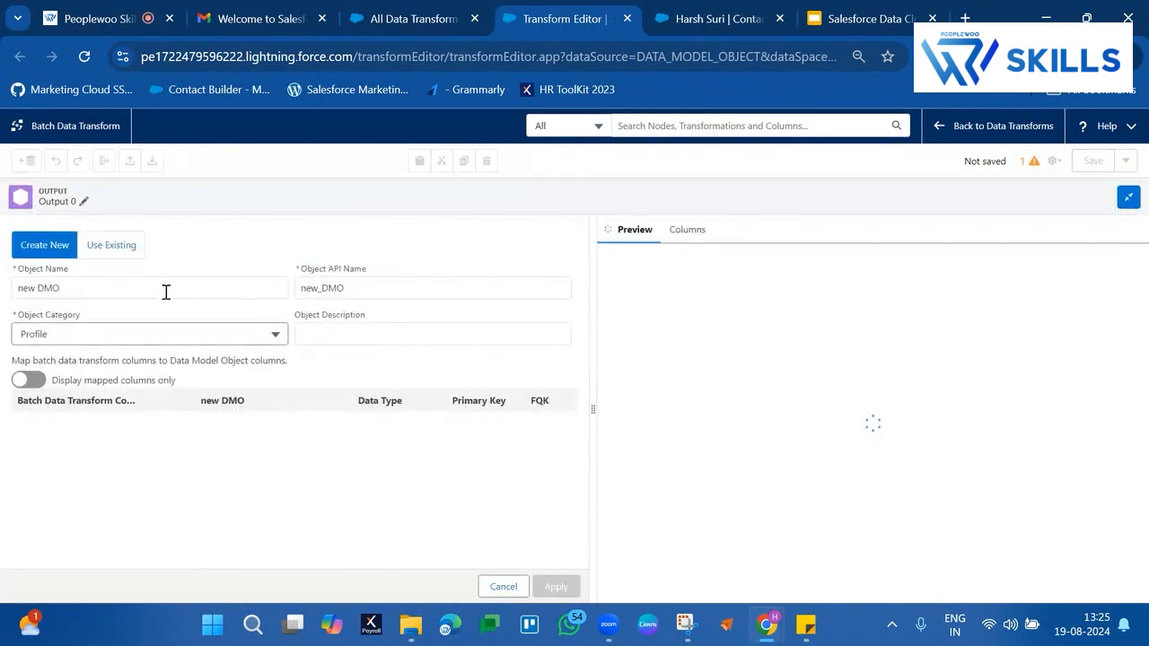
# Name the output's new object ContactEngagementDMO and set its object category to Other
pyautogui.doubleClick(137, 289)
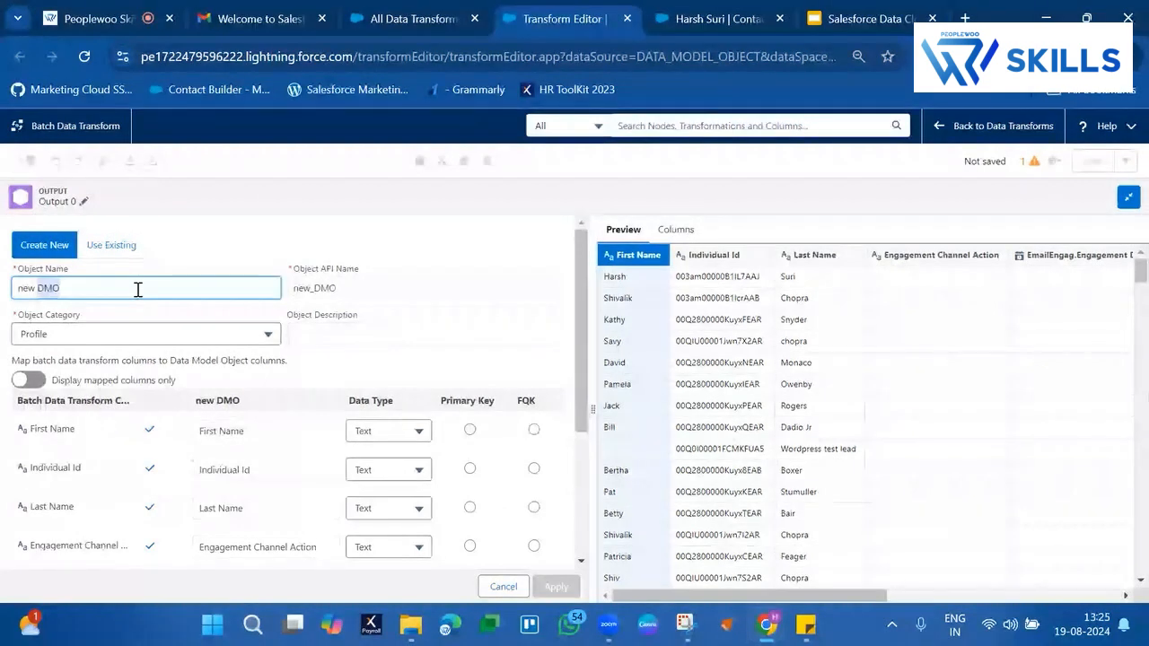
pyautogui.hotkey('ctrl', 'a')
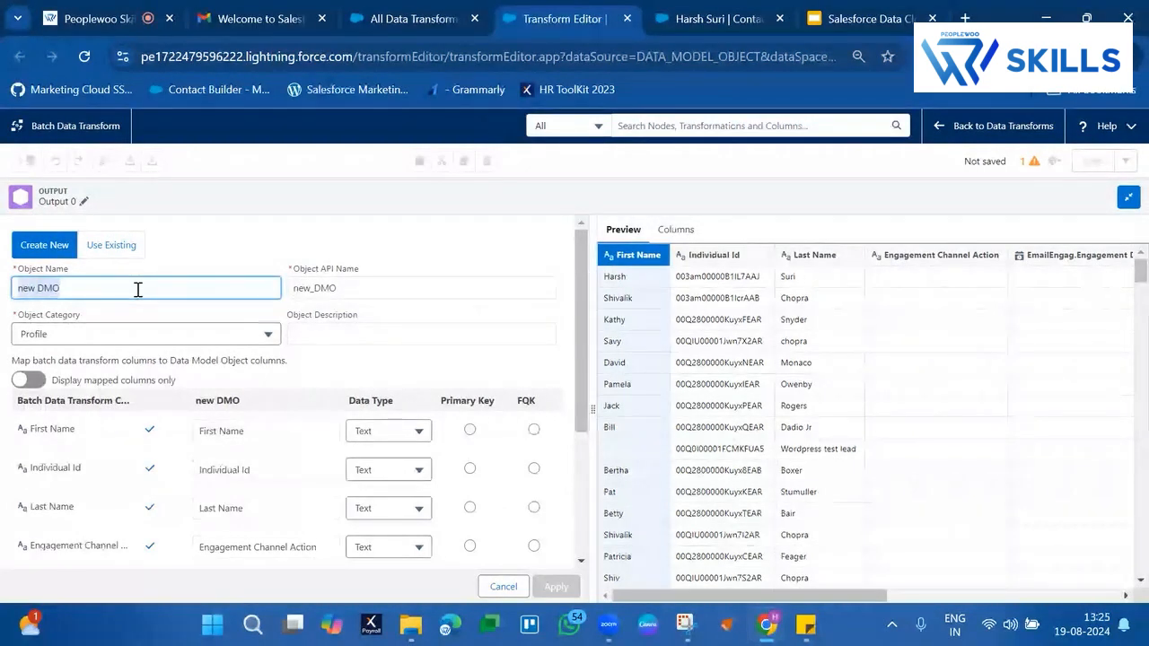
pyautogui.write('ContactEngagementDMO')
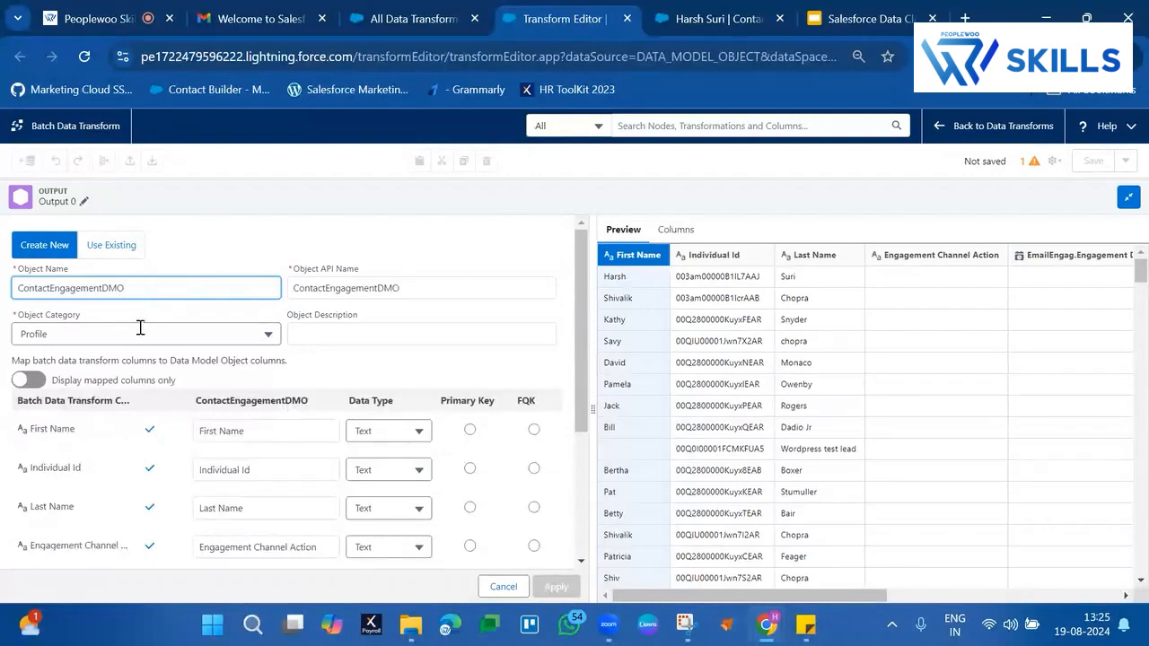
pyautogui.click(141, 332)
pyautogui.click(46, 400)
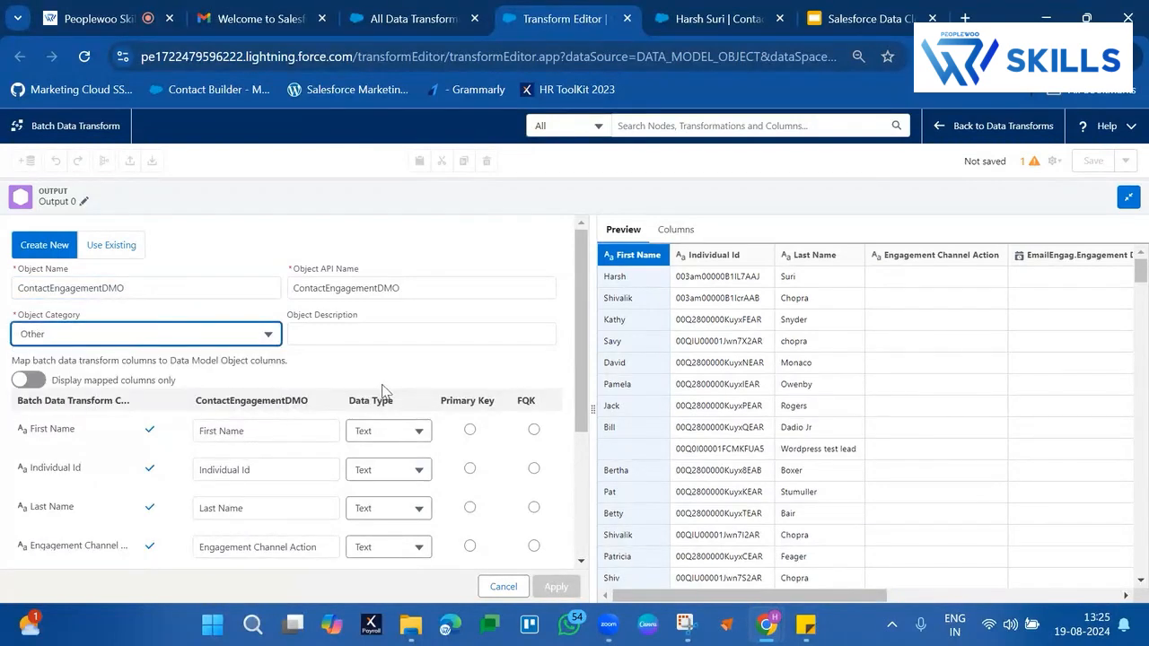
# Set Individual Id as the primary key and Name ID as the FQK, and apply the output settings
pyautogui.click(469, 468)
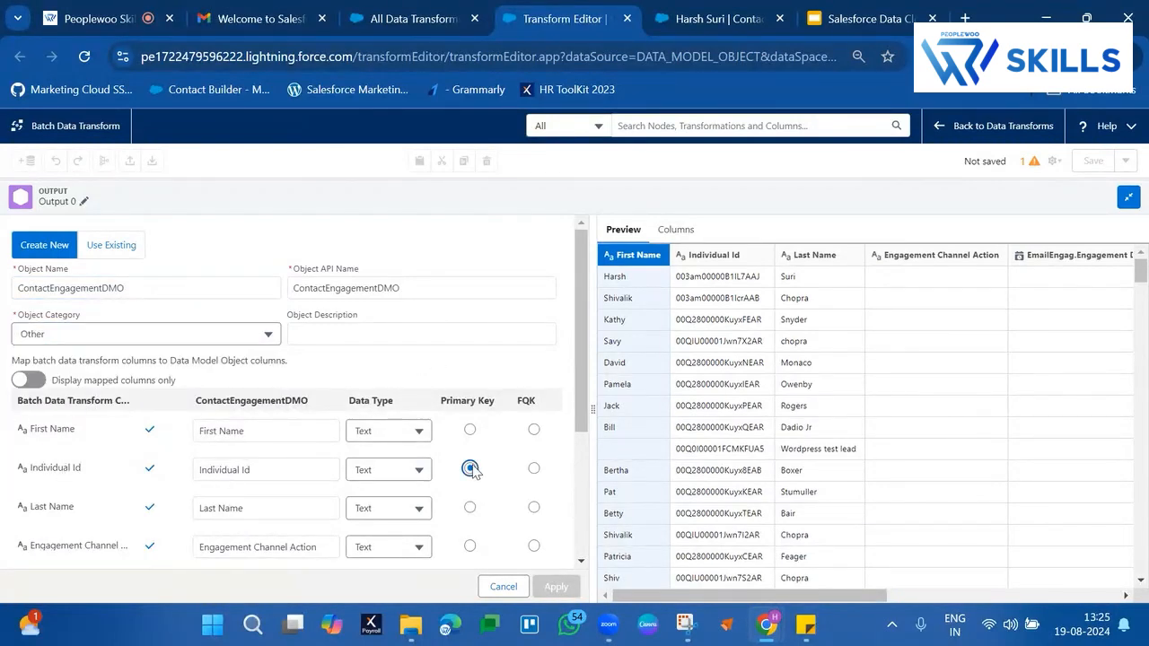
pyautogui.scroll(-3, 471, 472)
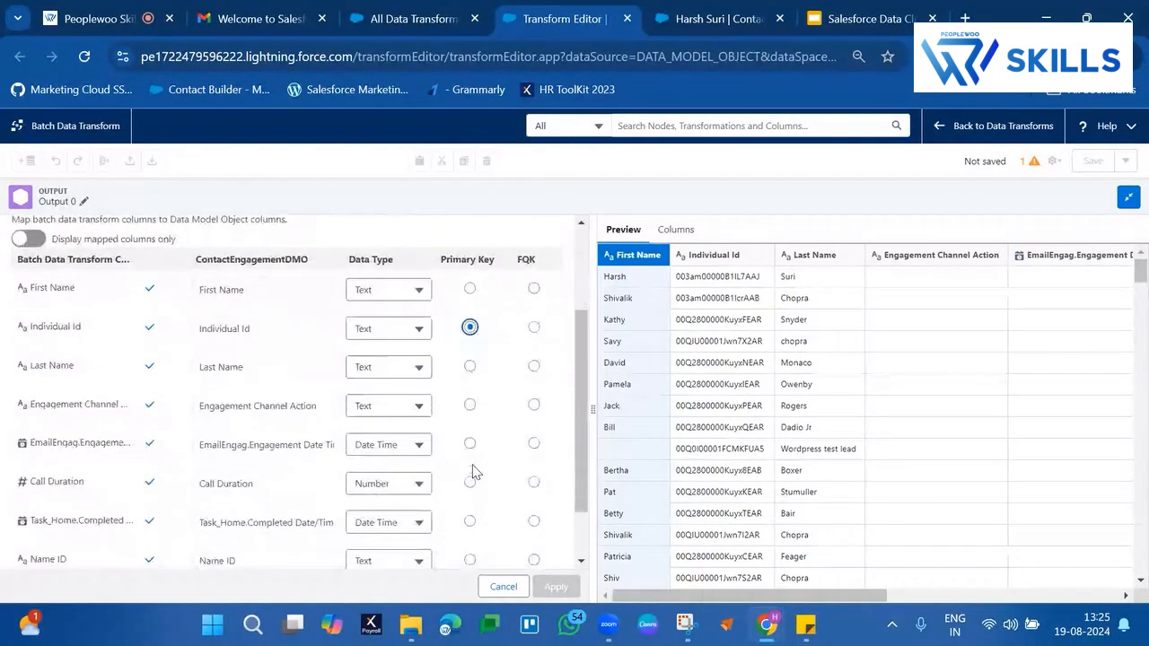
pyautogui.click(533, 487)
pyautogui.scroll(5, 292, 397)
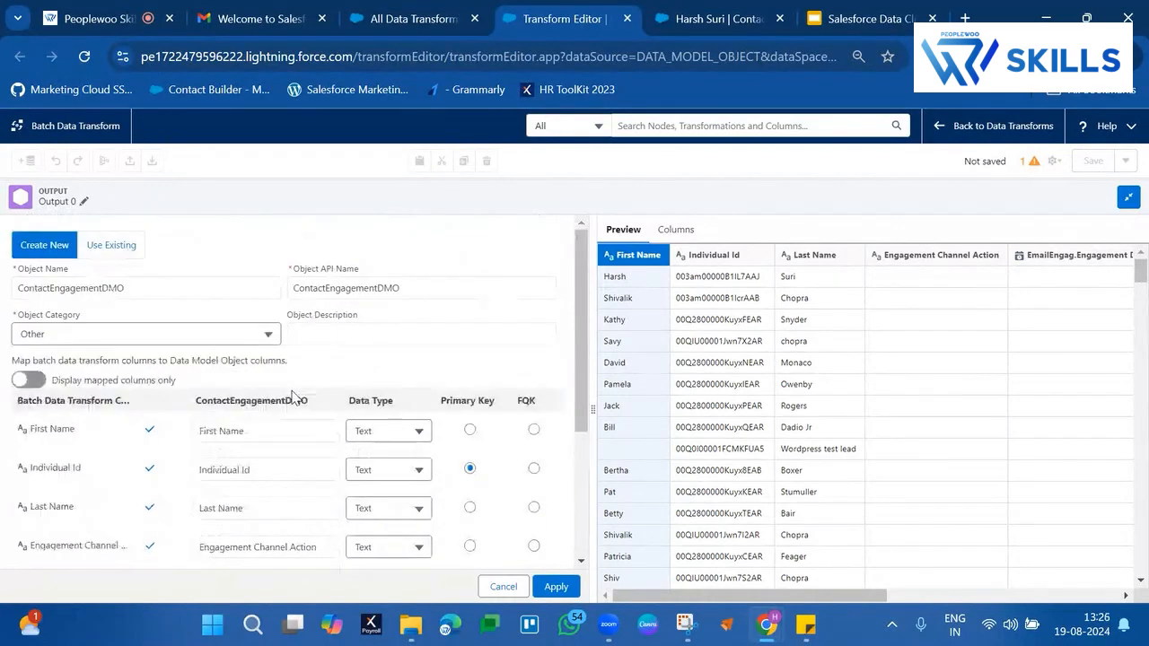
pyautogui.scroll(-3, 296, 392)
pyautogui.moveTo(50, 266); pyautogui.dragTo(62, 538)
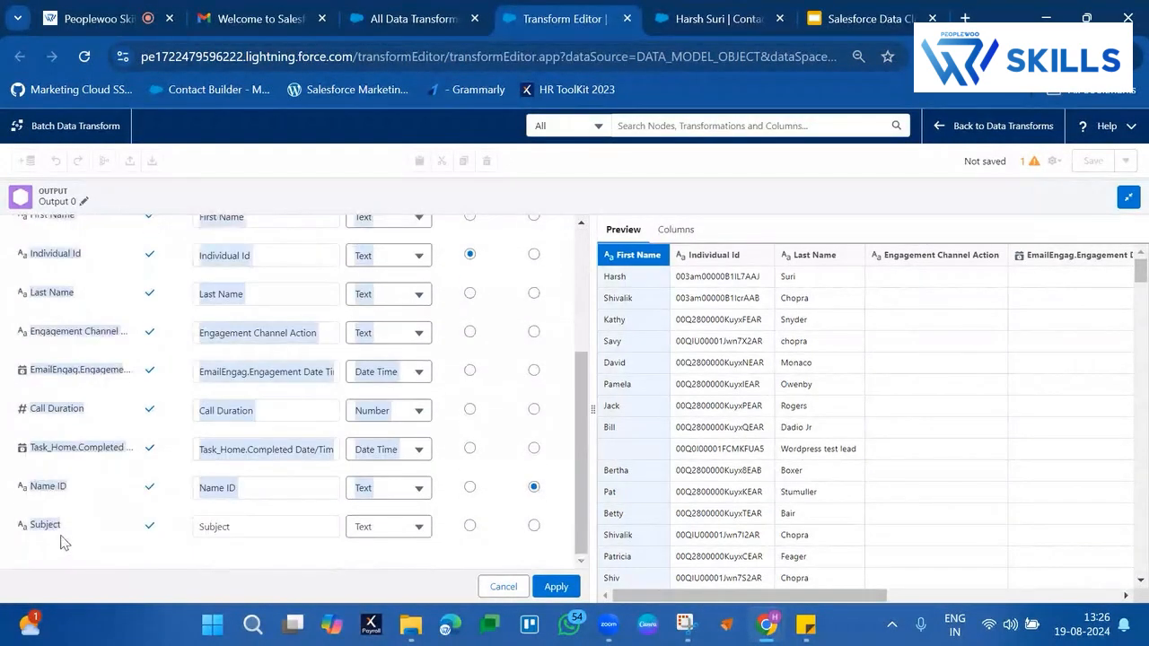
pyautogui.click(557, 586)
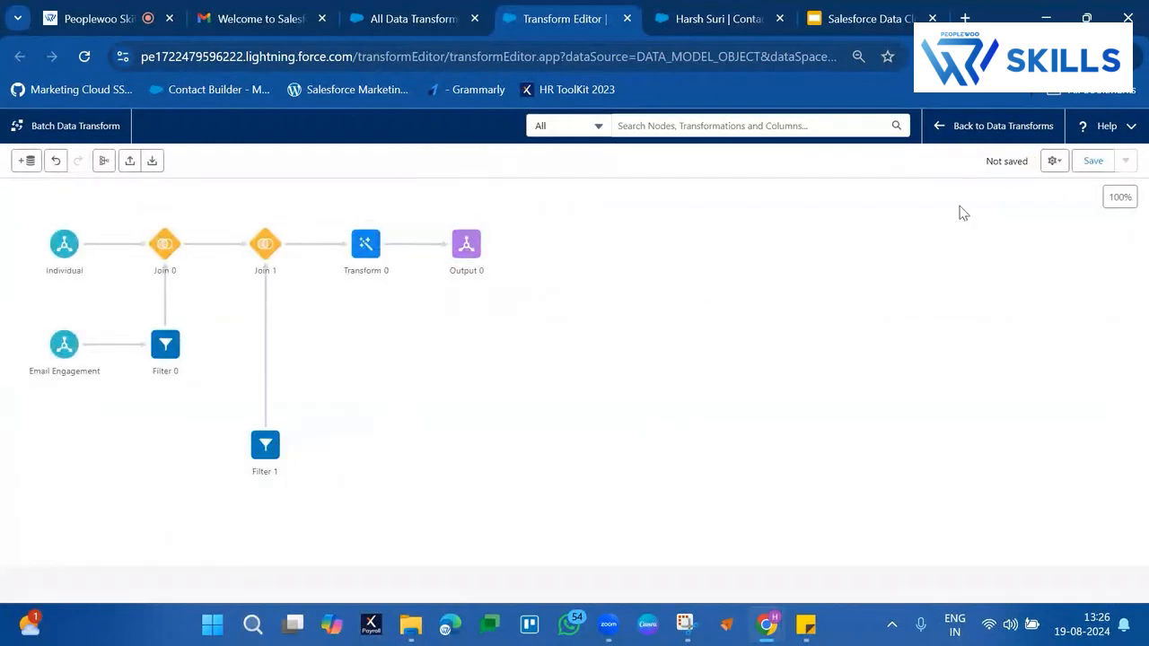
# Save the batch data transform under the name ContactEngagementDMO
pyautogui.click(1095, 165)
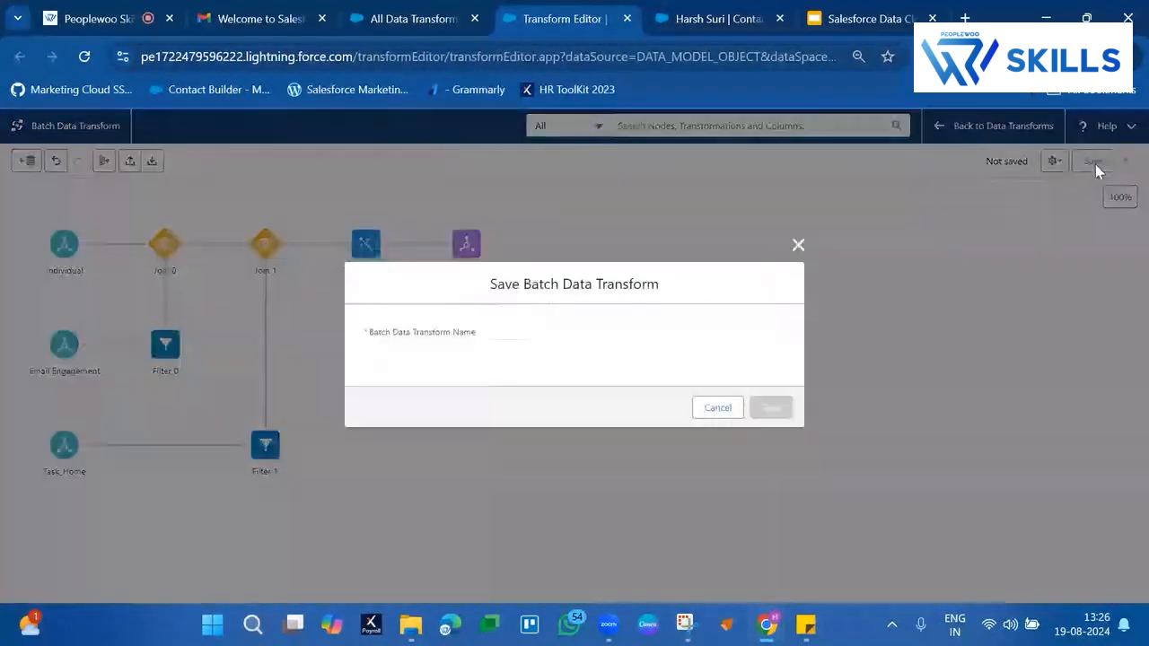
pyautogui.click(644, 348)
pyautogui.write('ContactEngagement')
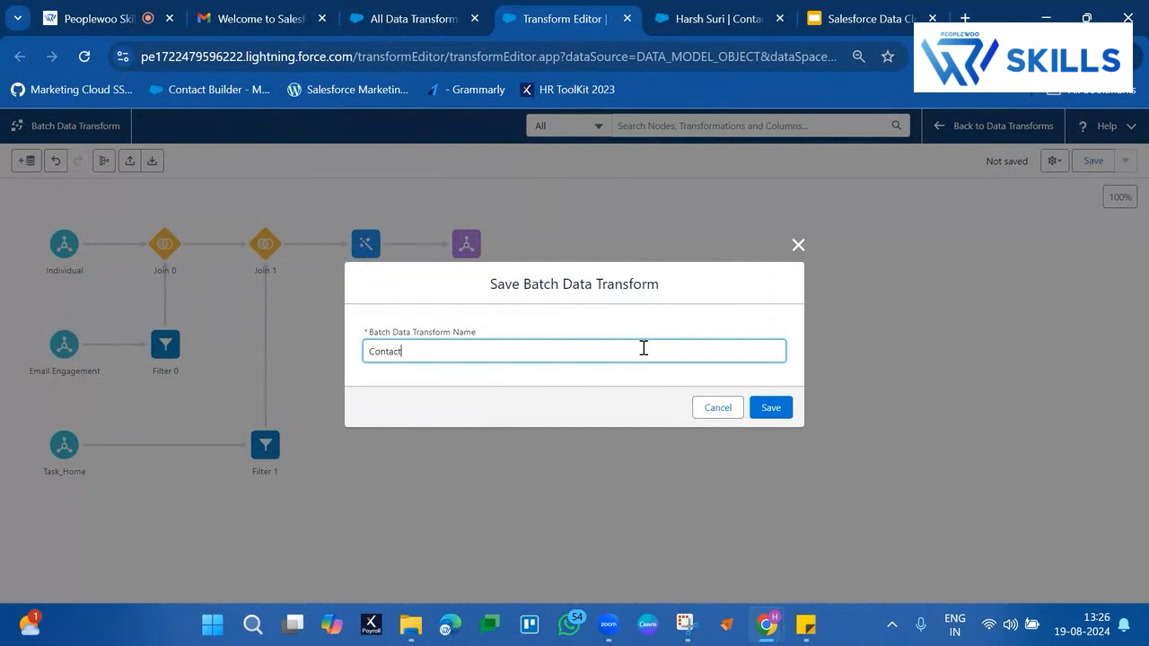
pyautogui.write('DMO')
pyautogui.click(786, 416)
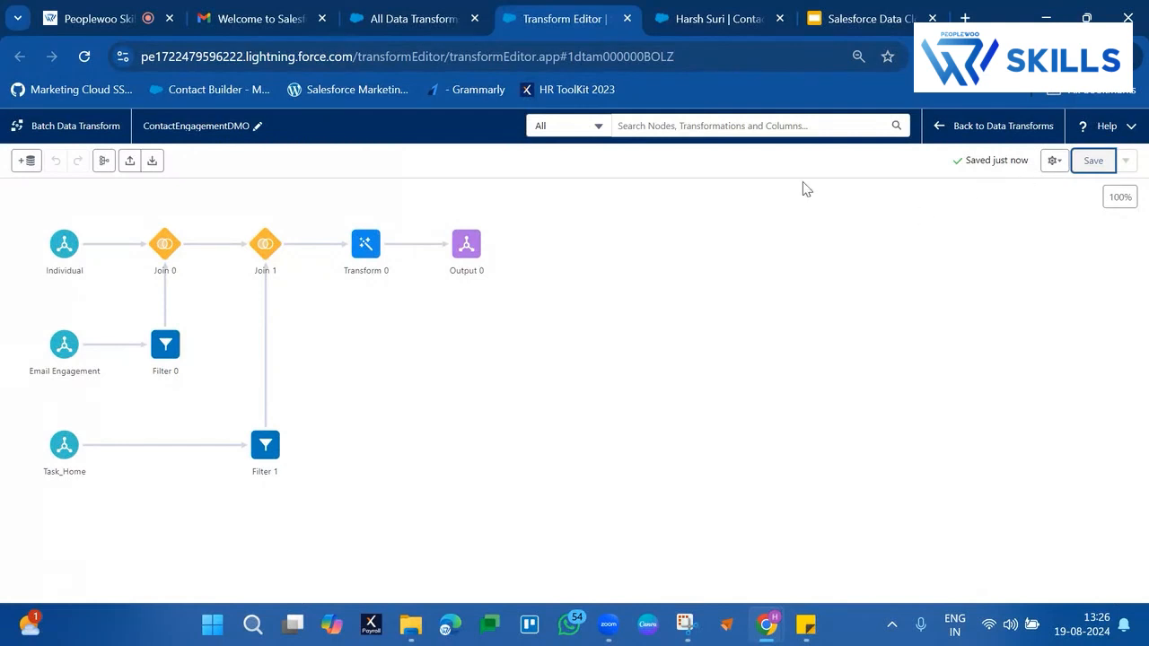
# Return to the Data Transforms list and check the data transform status of ContactEngagementDMO
pyautogui.click(937, 128)
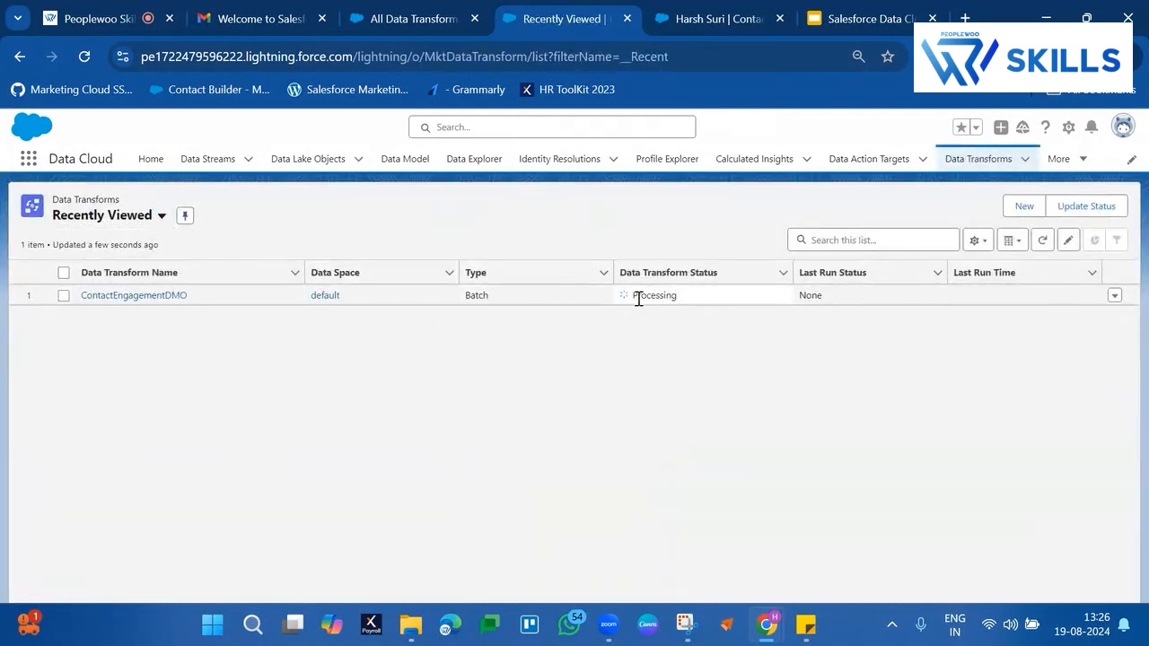
pyautogui.click(645, 298)
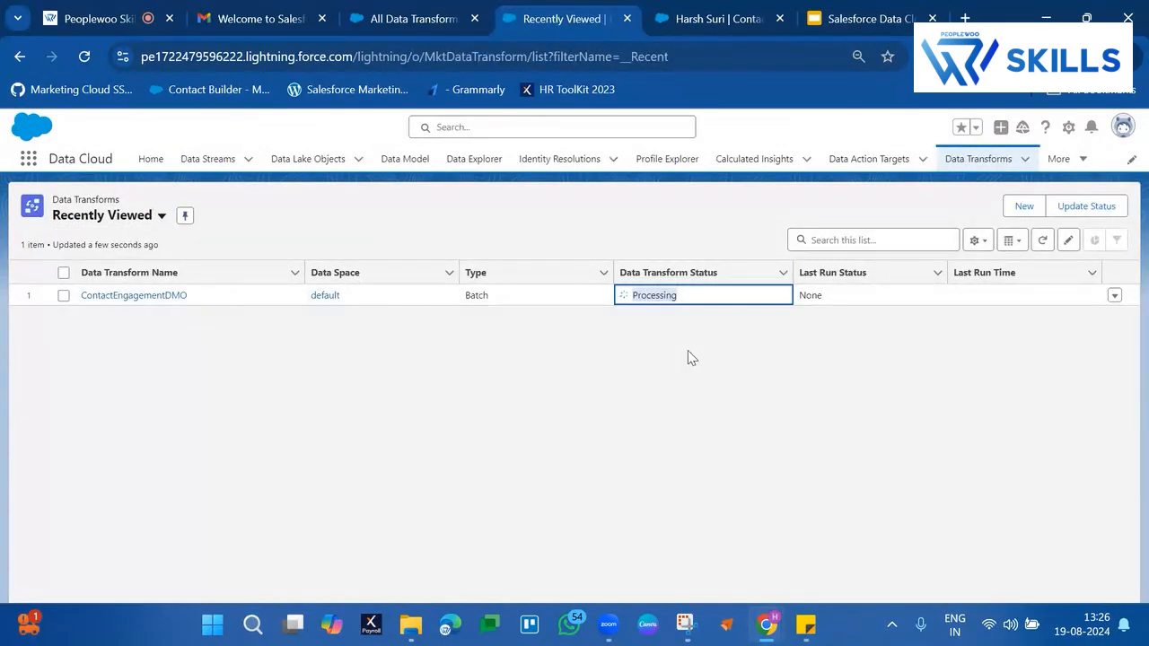
pyautogui.click(687, 350)
pyautogui.doubleClick(644, 294)
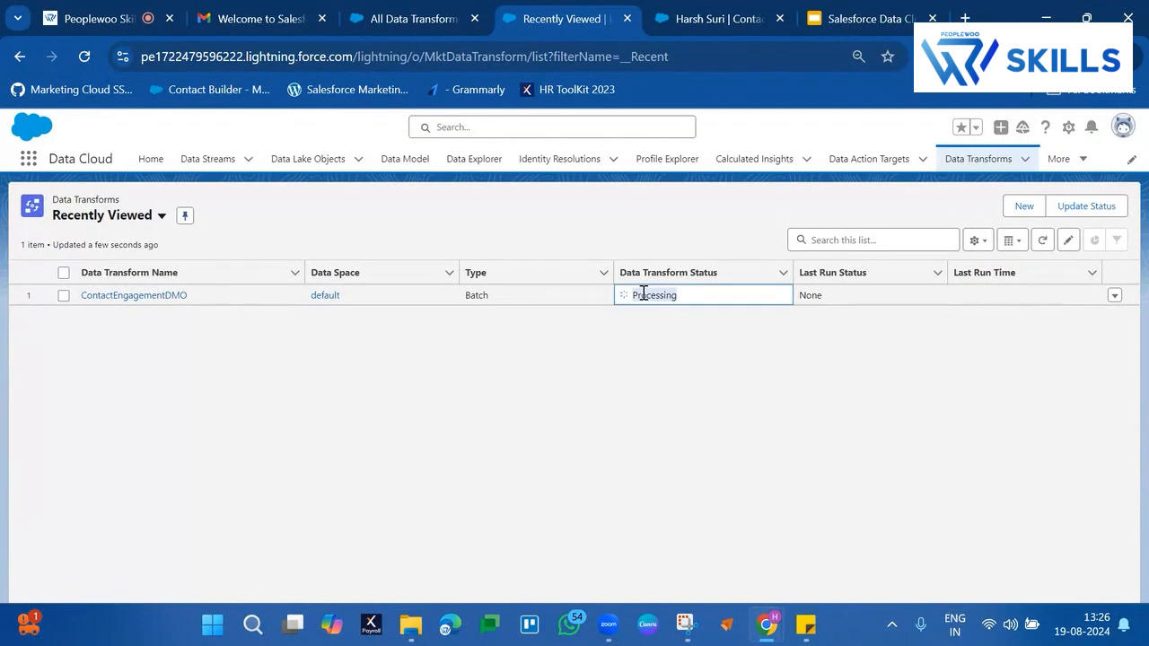
# Try to run the ContactEngagementDMO batch data transform from the list
pyautogui.click(1113, 296)
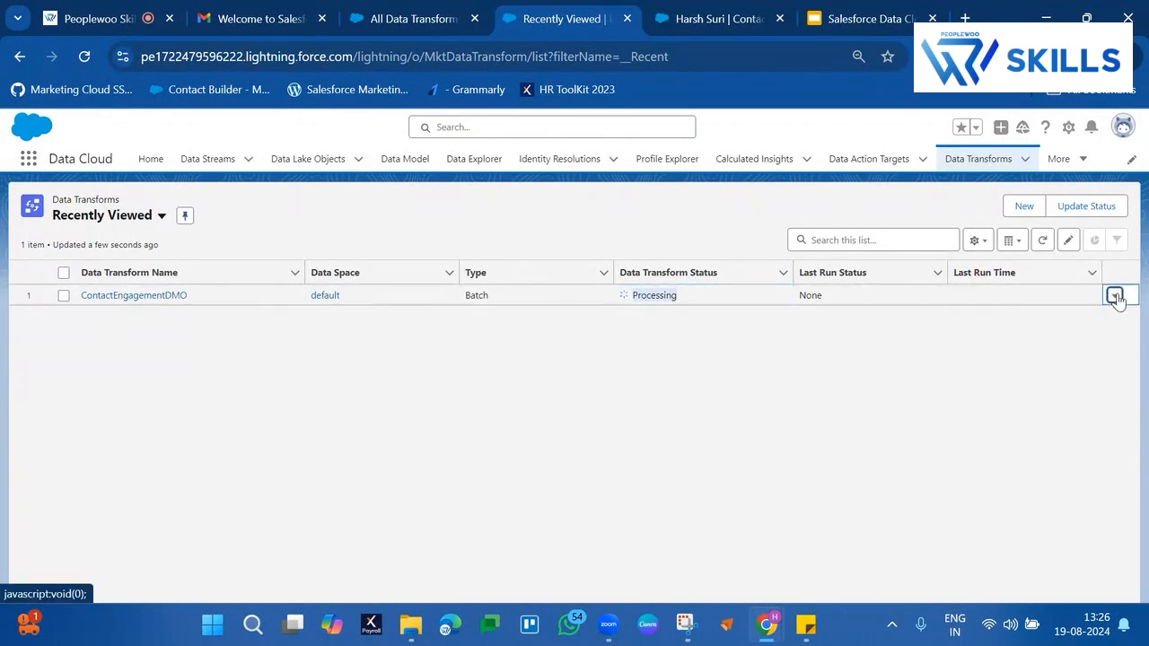
pyautogui.click(1088, 323)
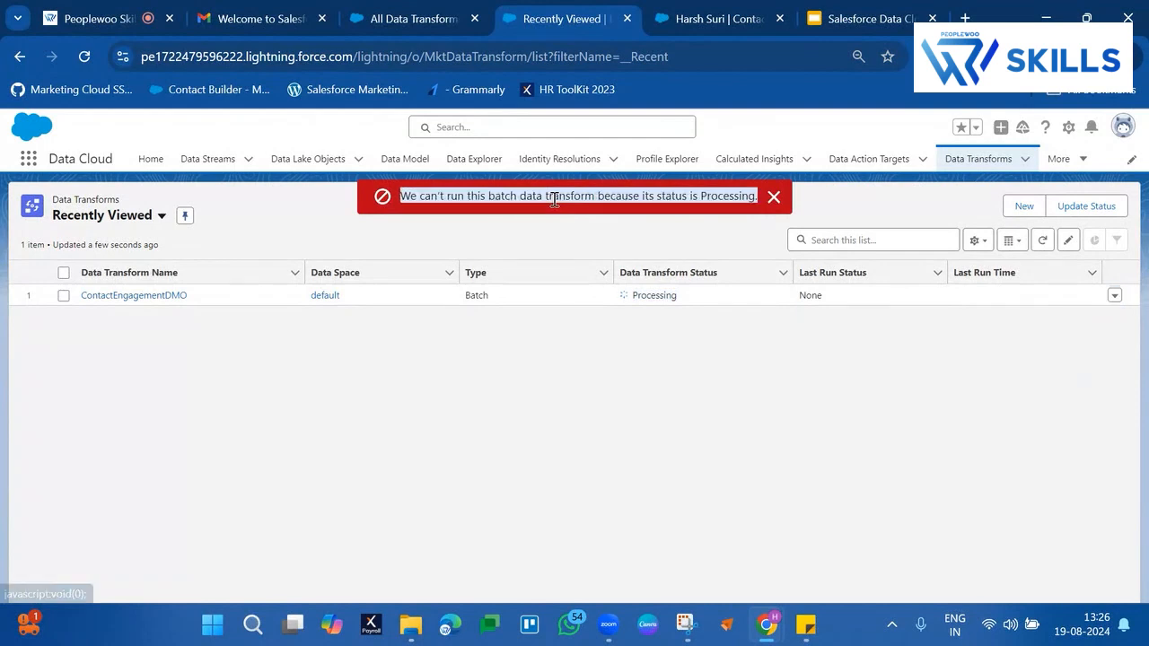
pyautogui.click(773, 195)
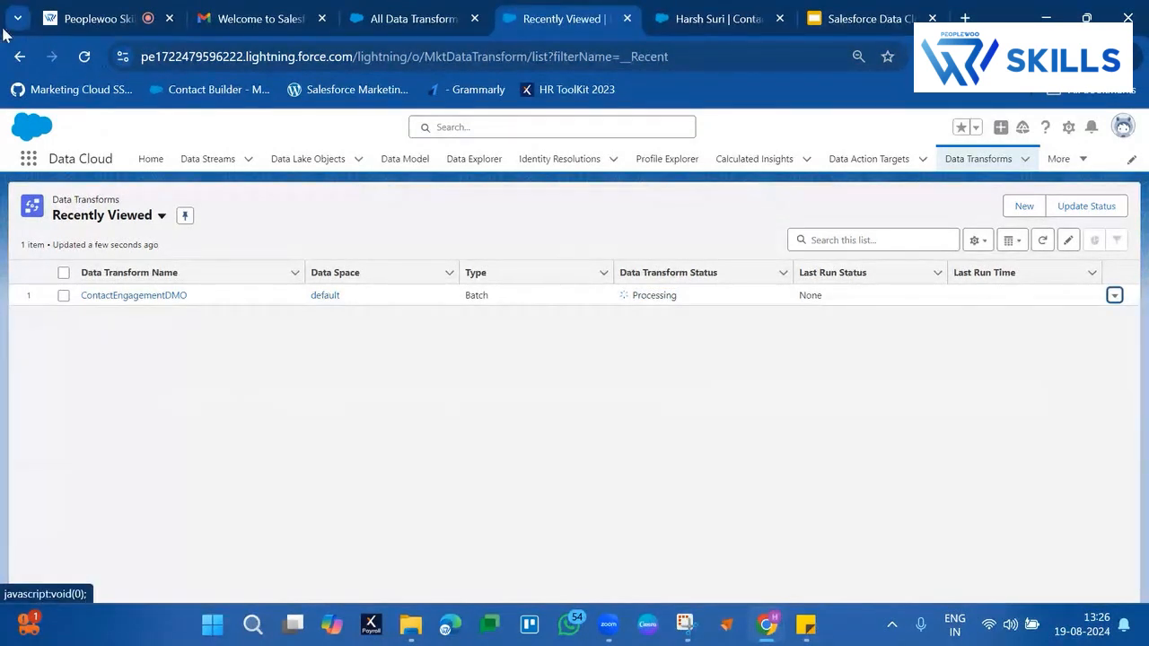
# Reload the Data Transforms list and recheck the status of ContactEngagementDMO
pyautogui.click(93, 61)
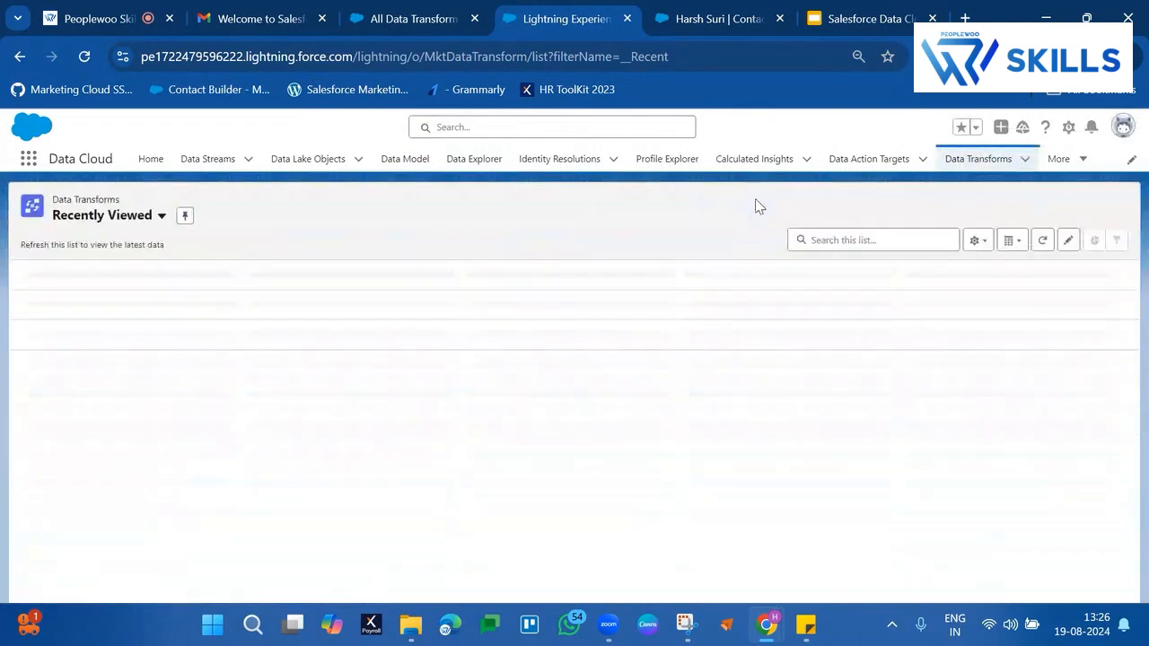
pyautogui.click(666, 297)
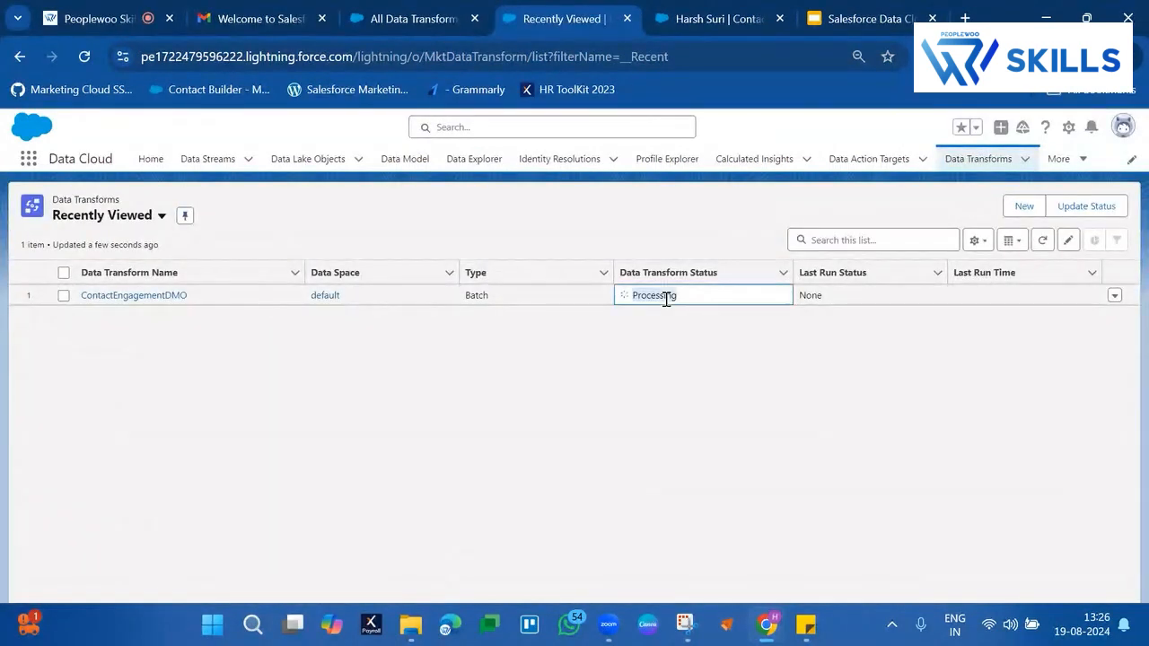
pyautogui.click(777, 357)
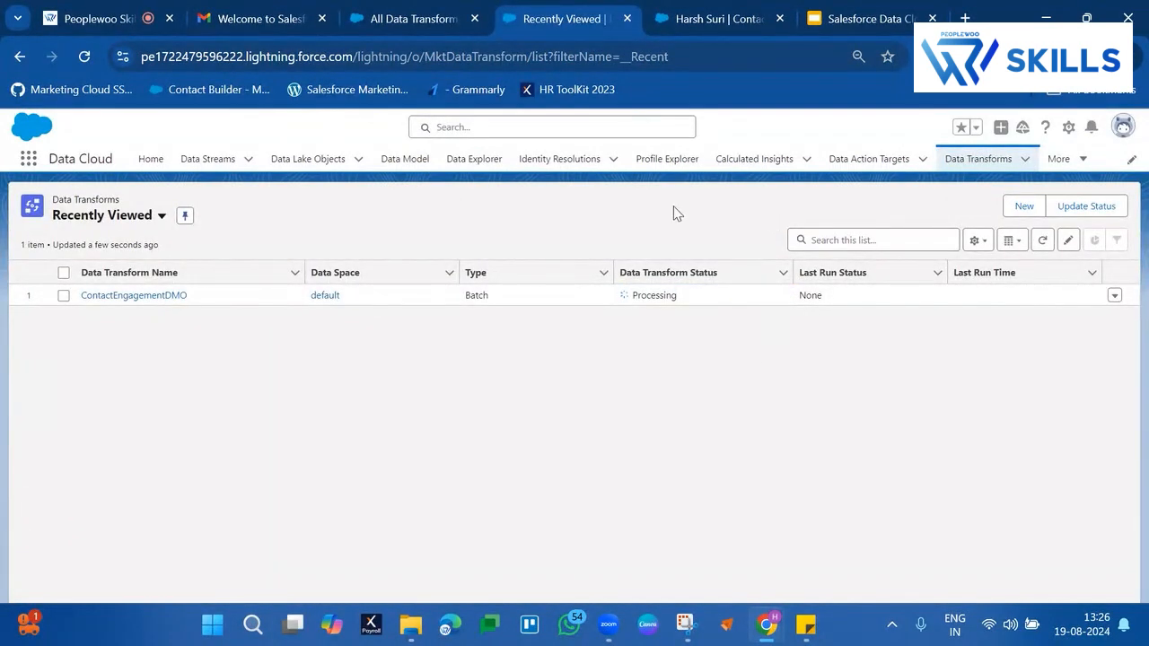